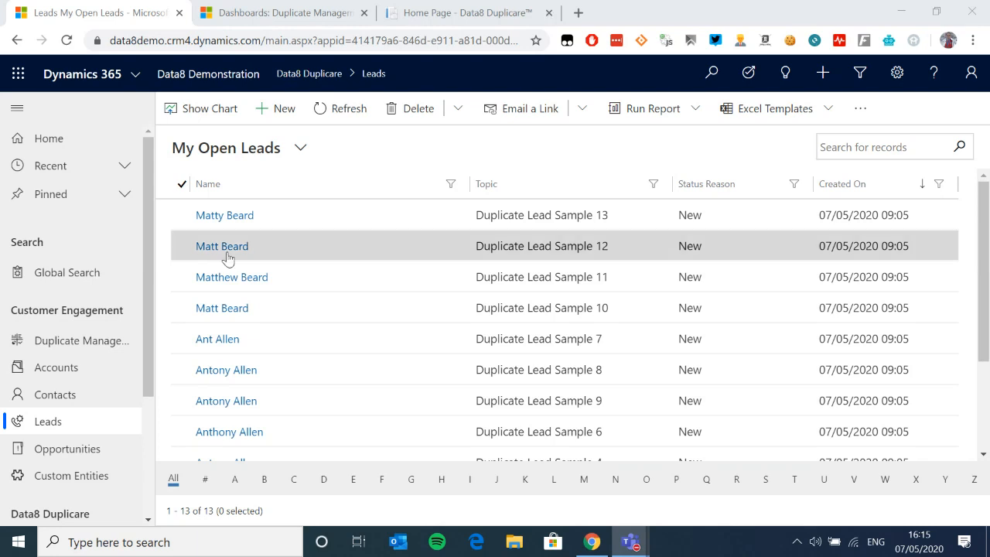
pyautogui.click(179, 216)
pyautogui.click(182, 246)
pyautogui.click(182, 216)
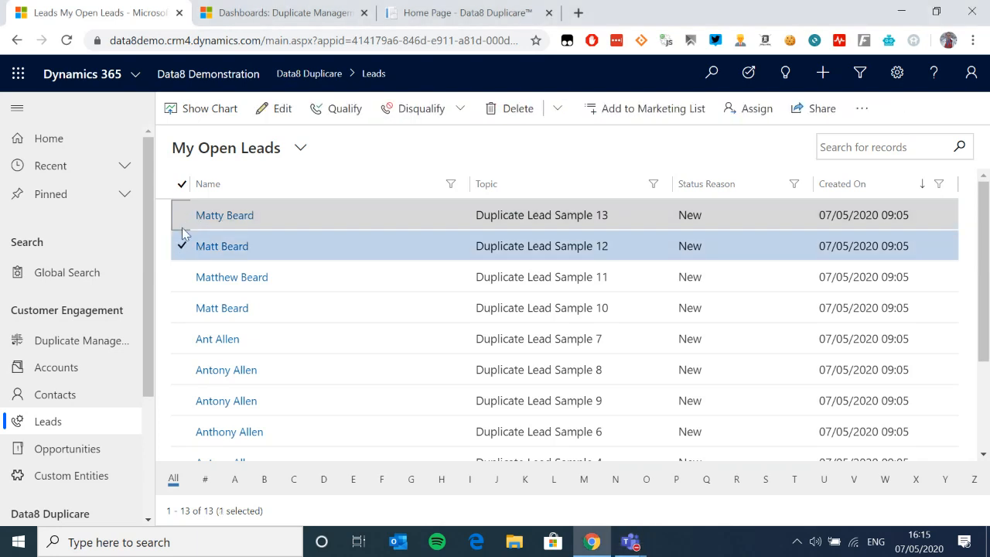
pyautogui.click(183, 277)
pyautogui.click(182, 246)
pyautogui.click(183, 308)
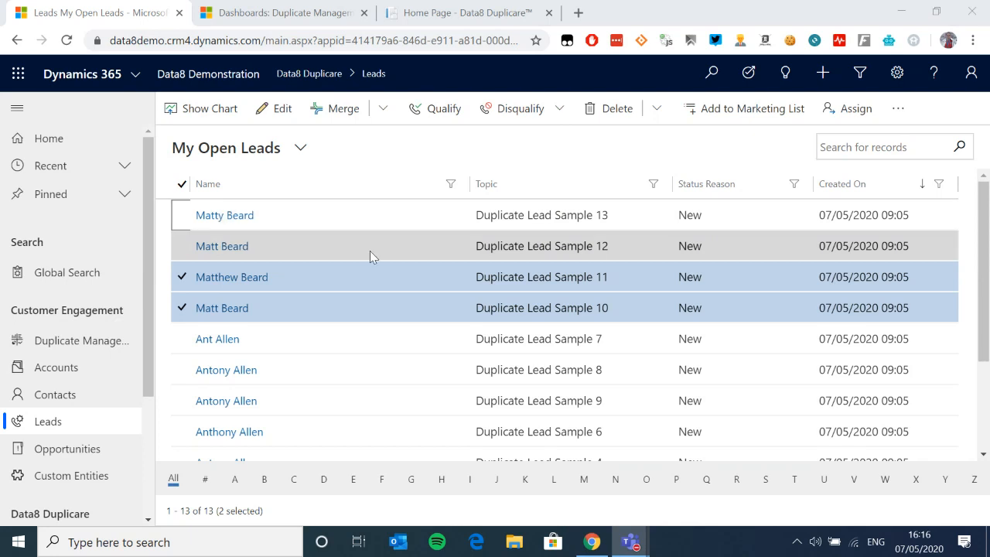
pyautogui.click(184, 217)
pyautogui.click(186, 248)
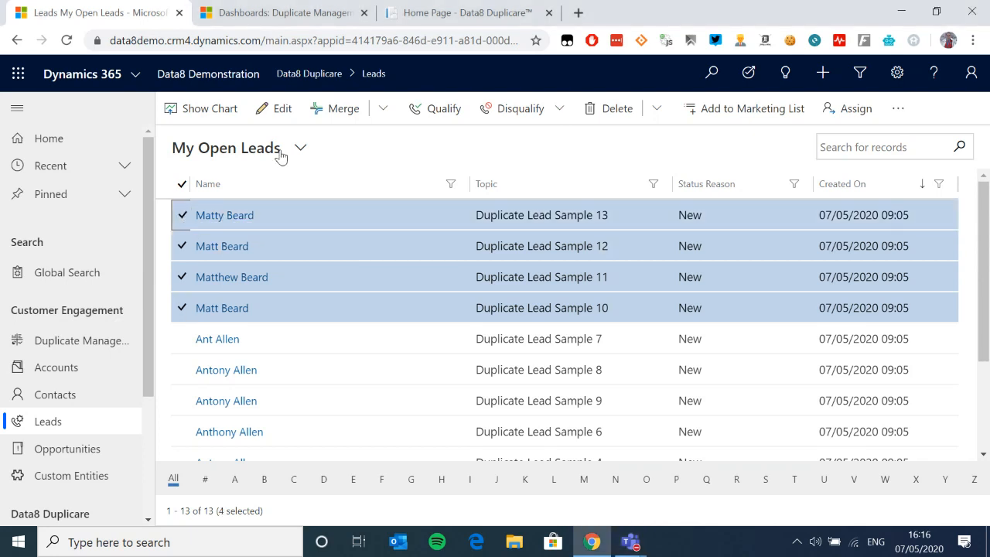
# Step: Merge the four Beard leads and review the Merging 4 Leads comparison page
pyautogui.click(346, 116)
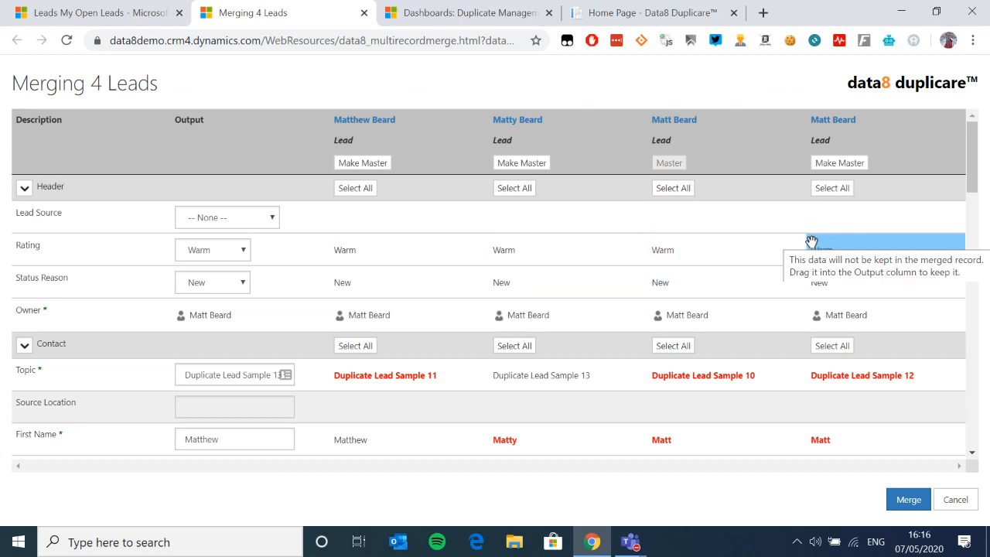
pyautogui.scroll(-1, 235, 348)
pyautogui.scroll(1, 235, 348)
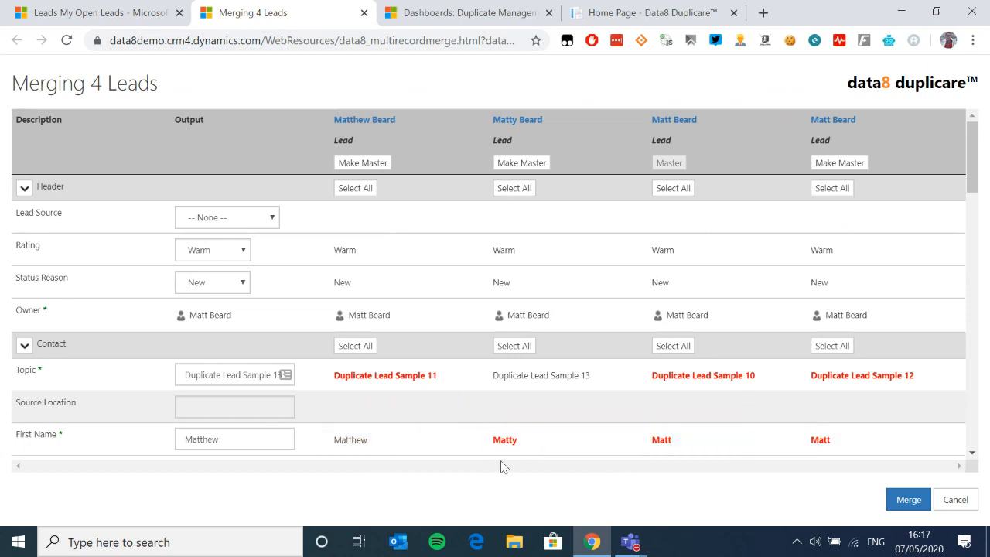
pyautogui.moveTo(240, 435); pyautogui.dragTo(178, 438)
pyautogui.click(241, 435)
pyautogui.scroll(-1, 400, 402)
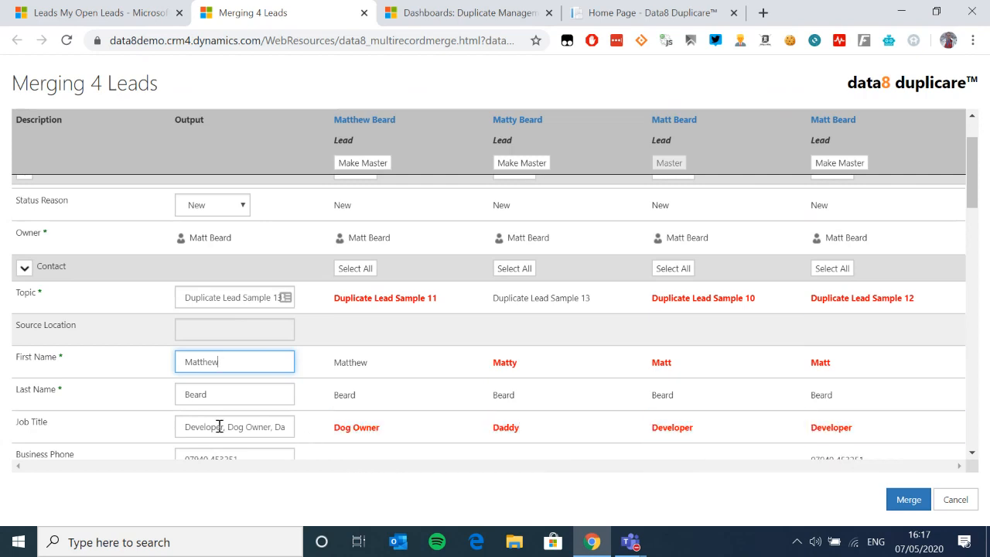
# Step: Replace the combined output Job Title with 'IT Wizard'
pyautogui.moveTo(180, 427); pyautogui.dragTo(363, 422)
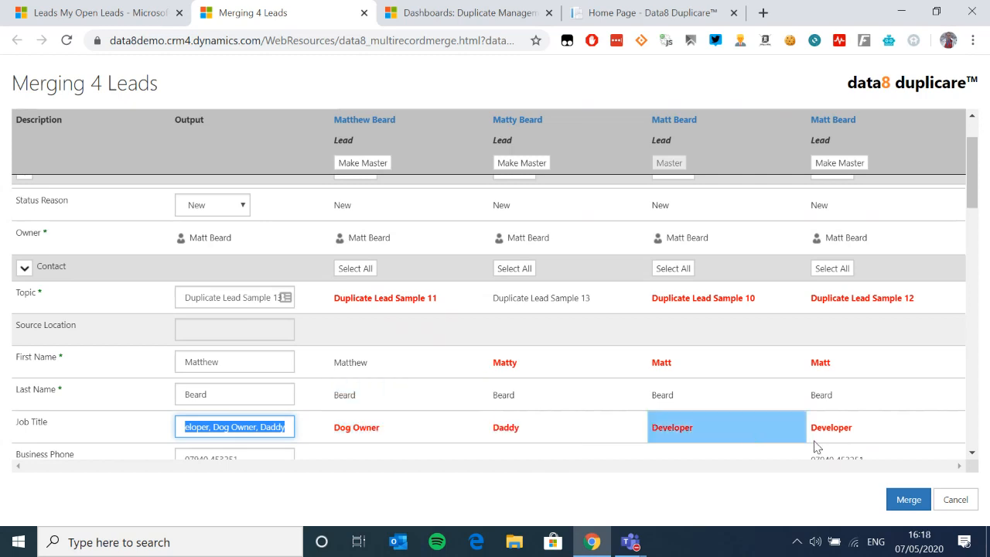
pyautogui.moveTo(272, 427); pyautogui.dragTo(169, 431)
pyautogui.click(217, 427)
pyautogui.press('Right')
pyautogui.press('Right')
pyautogui.press('Right')
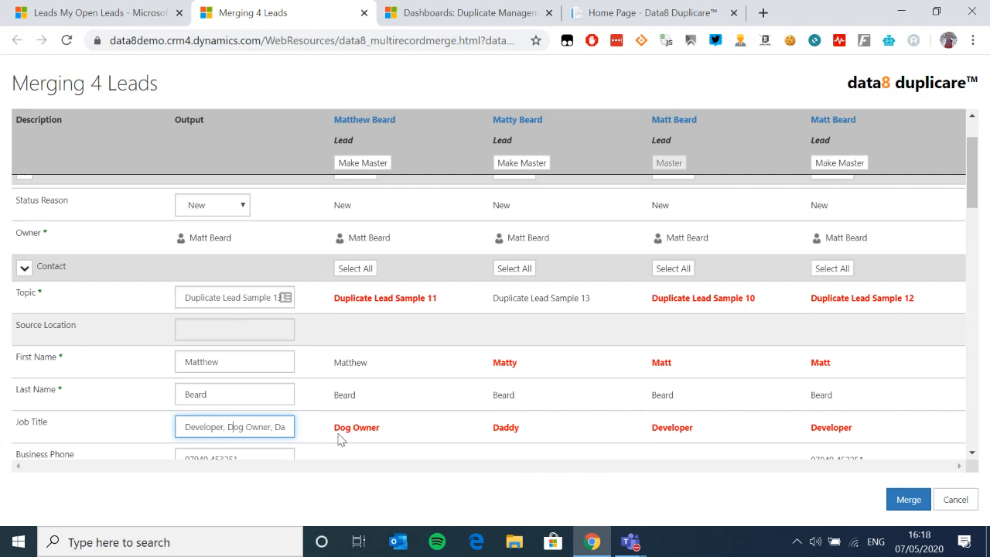
pyautogui.scroll(-1, 323, 446)
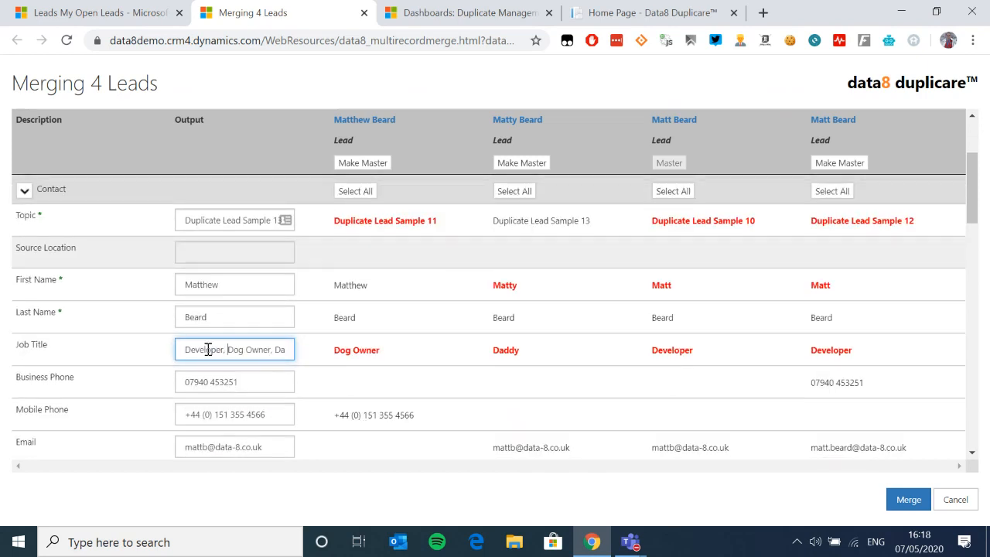
pyautogui.click(235, 350)
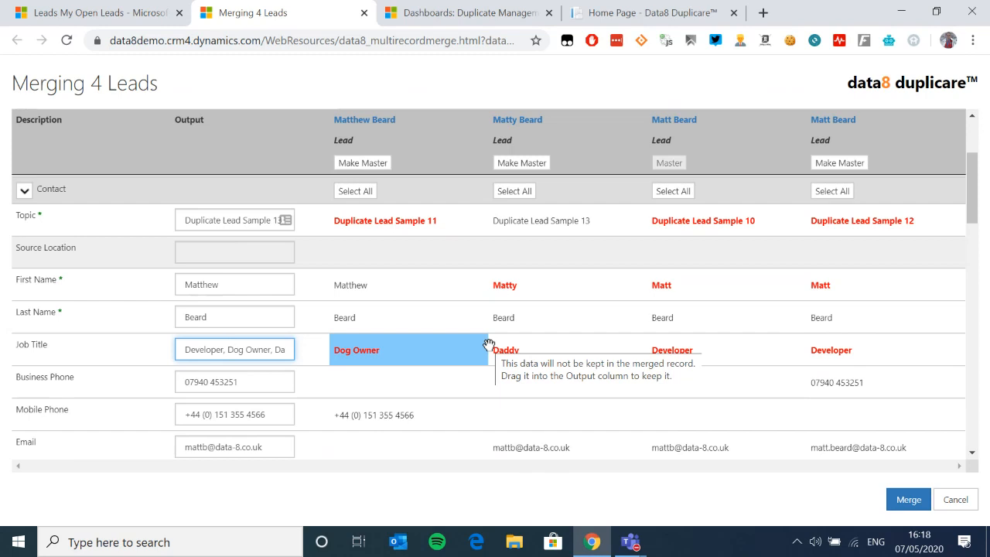
pyautogui.tripleClick(184, 354)
pyautogui.press('BackSpace')
pyautogui.write('IT Wizard')
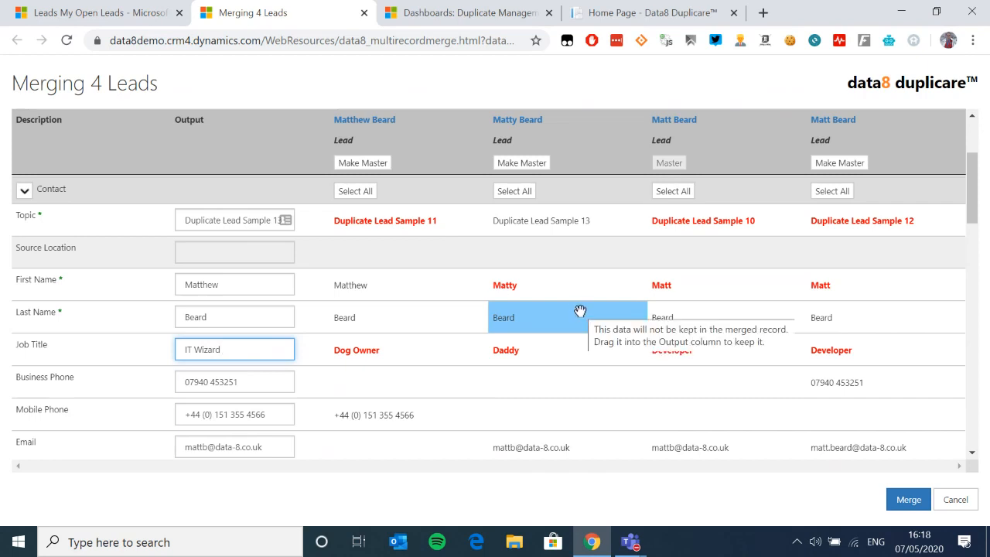
pyautogui.scroll(-1, 439, 330)
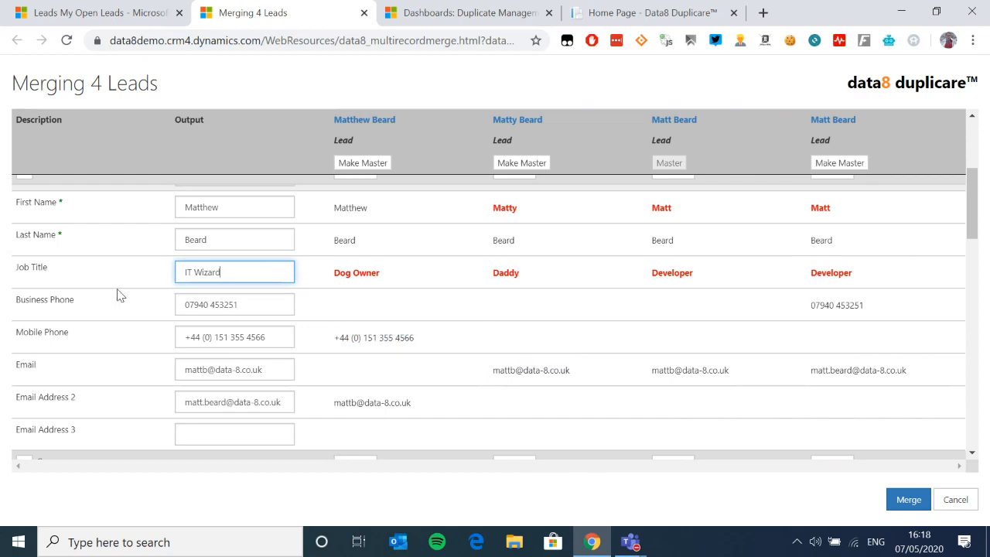
# Step: Move the international landline into output Business Phone and the mobile number into Mobile Phone
pyautogui.moveTo(405, 338); pyautogui.dragTo(279, 307)
pyautogui.moveTo(836, 308); pyautogui.dragTo(290, 334)
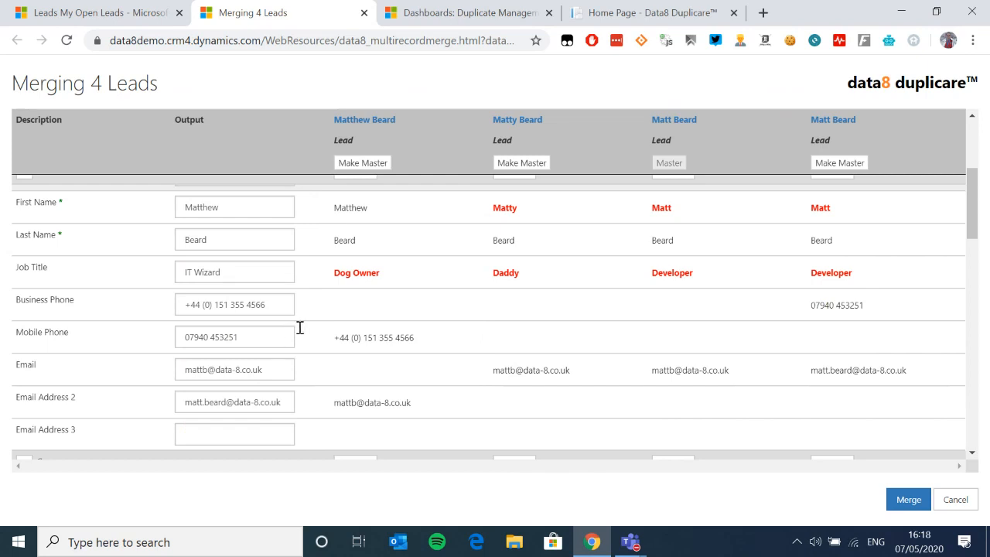
pyautogui.scroll(1, 294, 334)
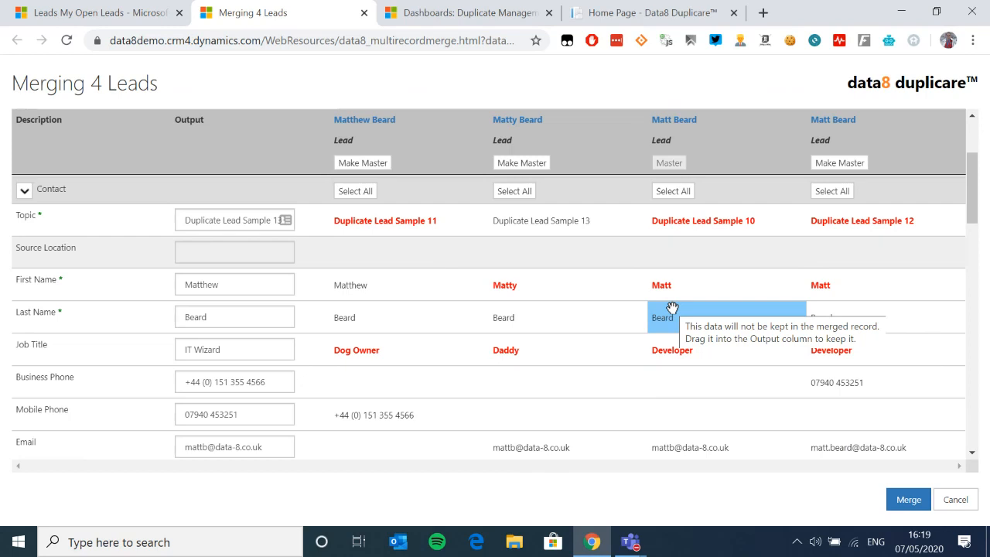
pyautogui.moveTo(17, 250); pyautogui.dragTo(71, 248)
pyautogui.moveTo(68, 248); pyautogui.dragTo(338, 286)
pyautogui.scroll(-1, 338, 286)
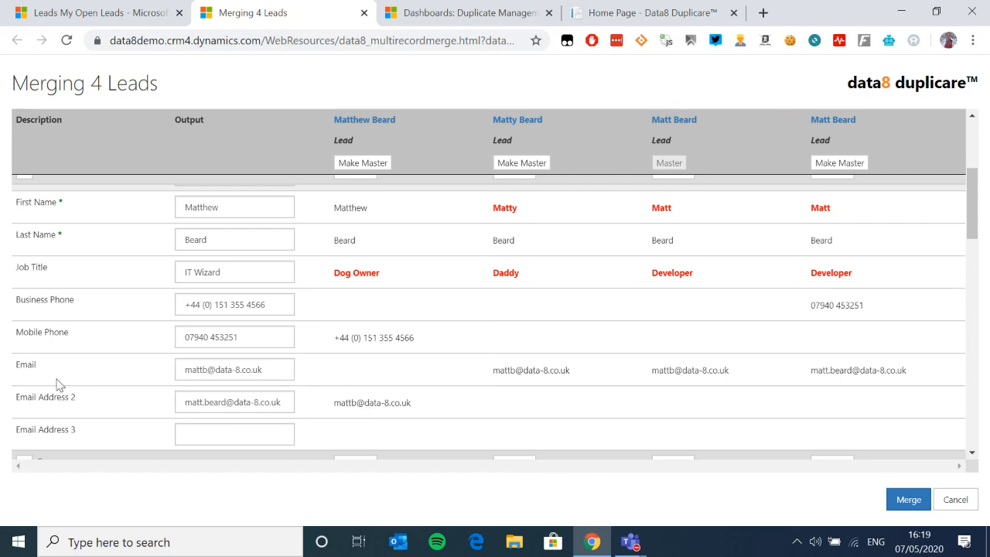
pyautogui.scroll(-1, 56, 384)
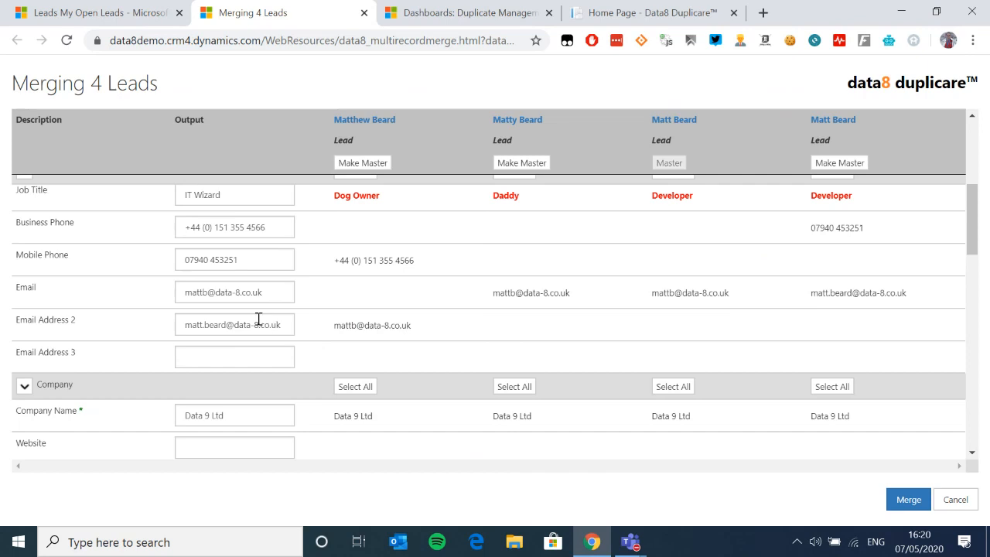
pyautogui.scroll(-5, 303, 305)
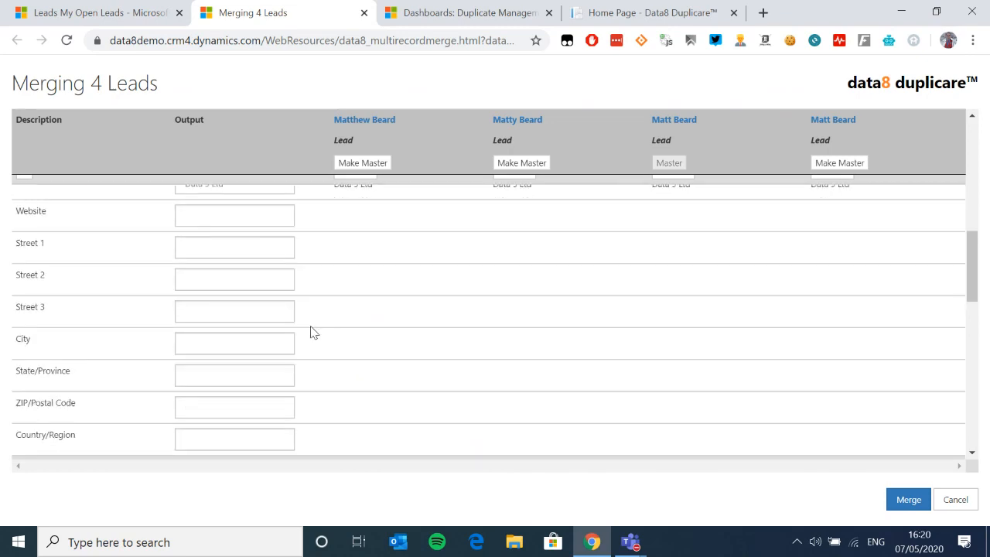
pyautogui.scroll(8, 314, 331)
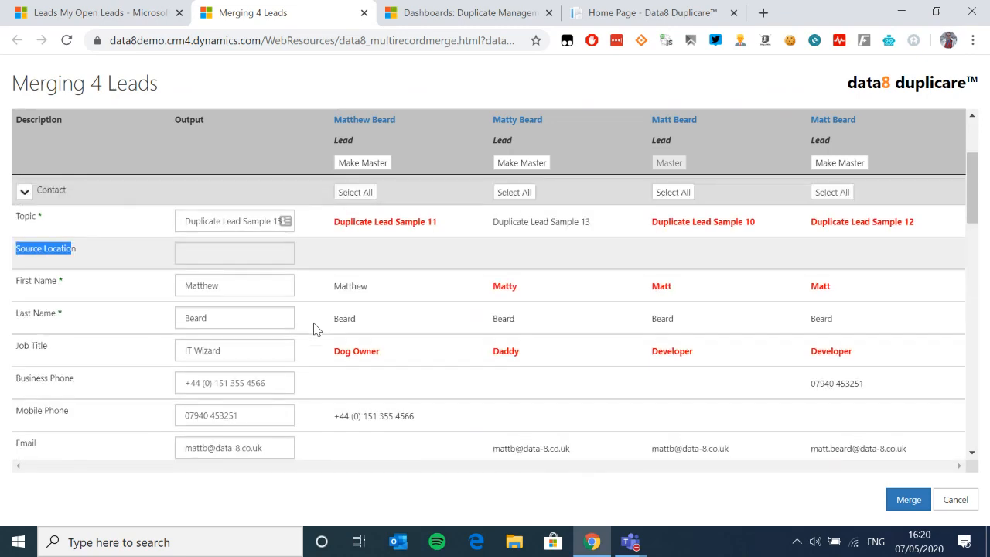
# Step: Set the merged Rating to Hot and complete the four-lead merge
pyautogui.click(241, 250)
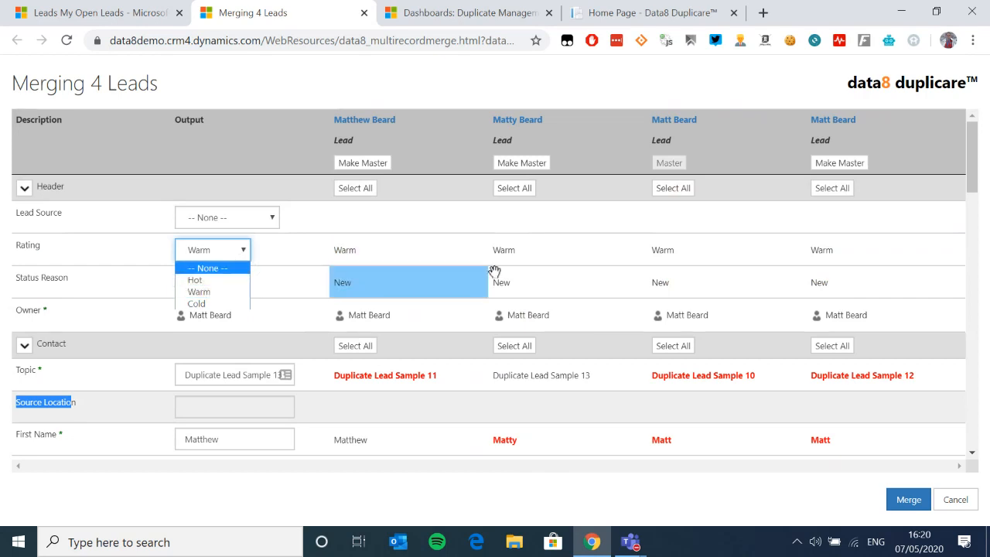
pyautogui.click(223, 280)
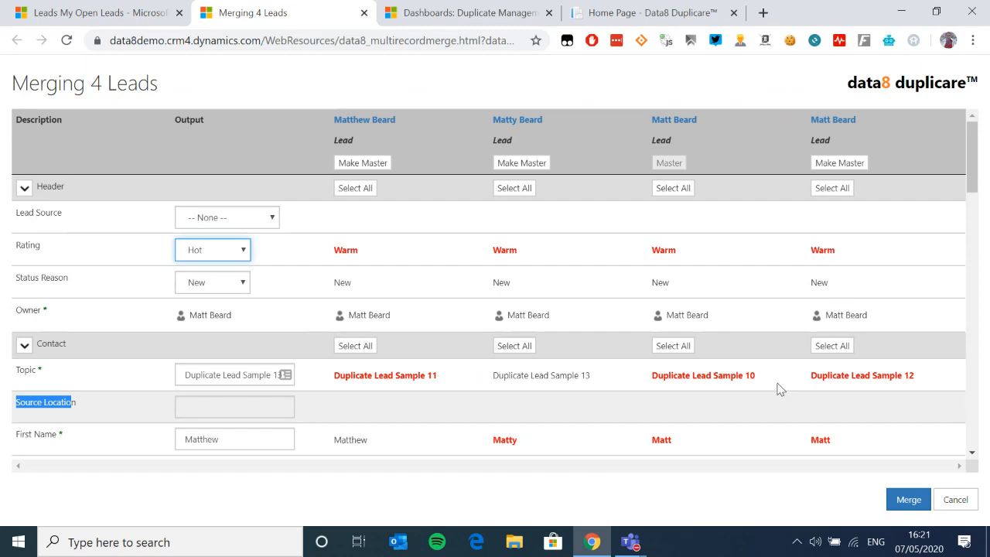
pyautogui.scroll(-2, 442, 291)
pyautogui.scroll(1, 738, 393)
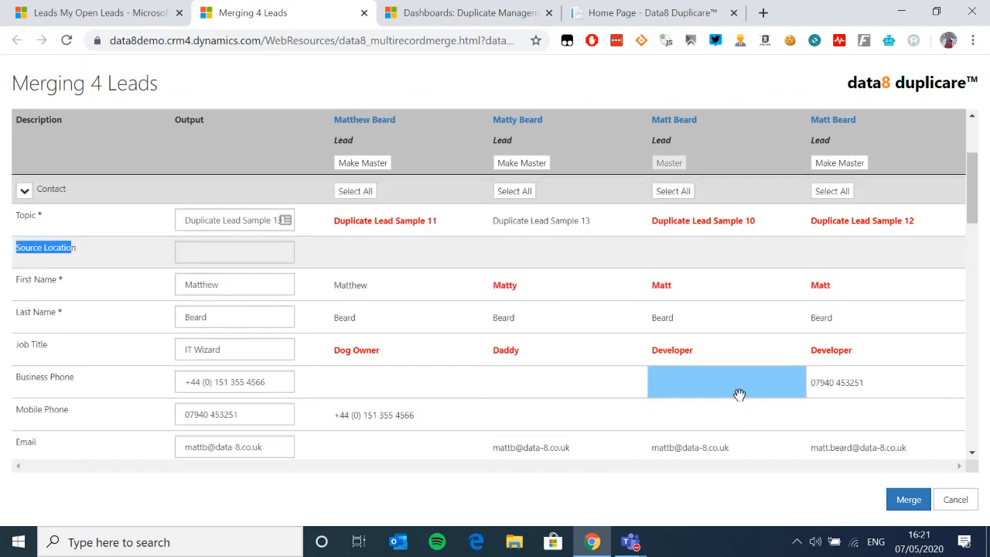
pyautogui.click(909, 499)
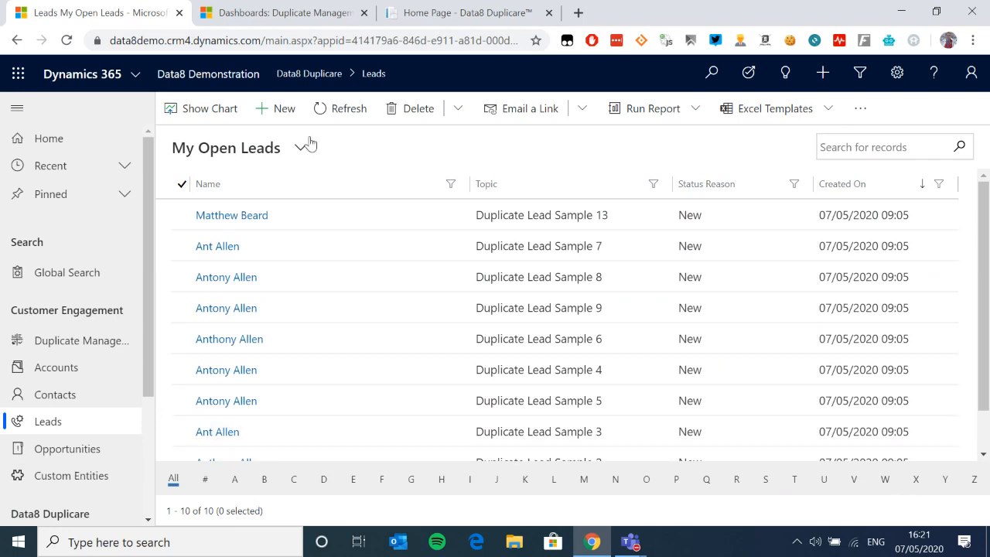
# Step: Switch to the Closed Leads view and open the disqualified Duplicate Lead Sample 12 record
pyautogui.click(241, 149)
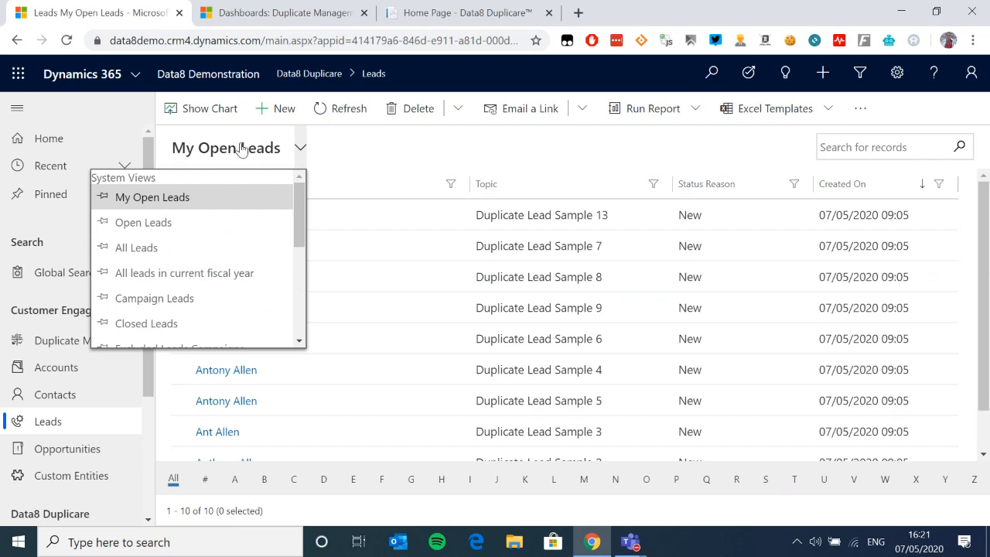
pyautogui.scroll(-1, 217, 247)
pyautogui.click(224, 247)
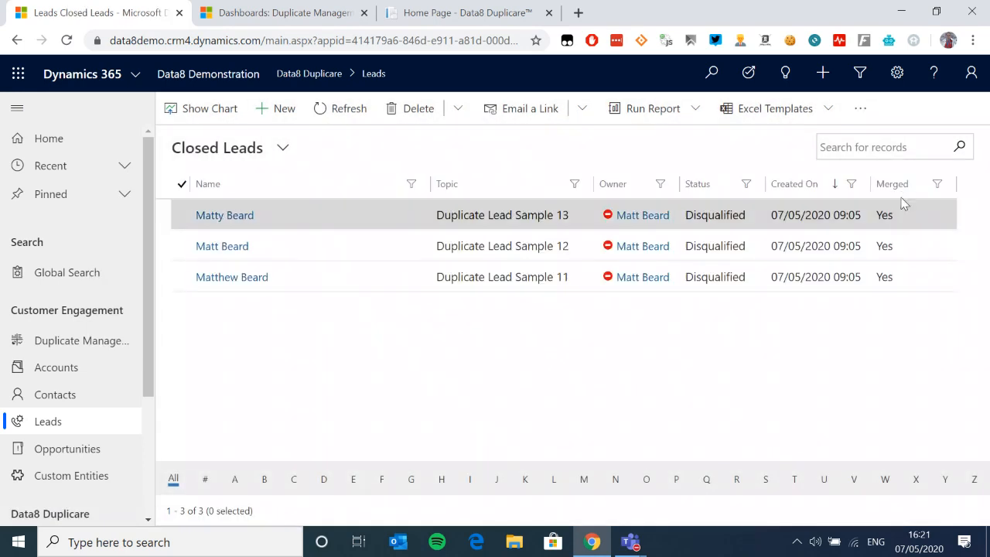
pyautogui.click(230, 247)
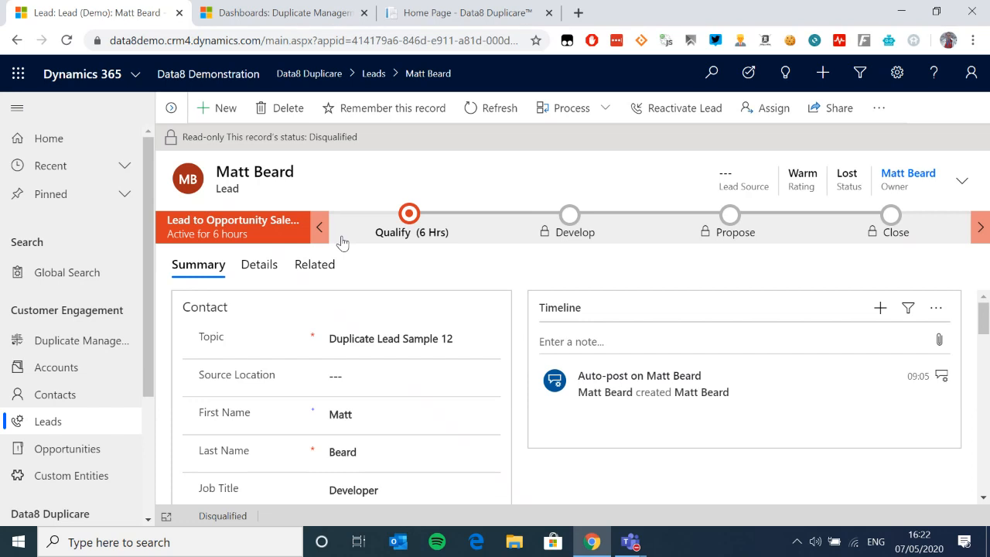
# Step: Return from the read-only Sample 12 record to the leads list
pyautogui.click(74, 426)
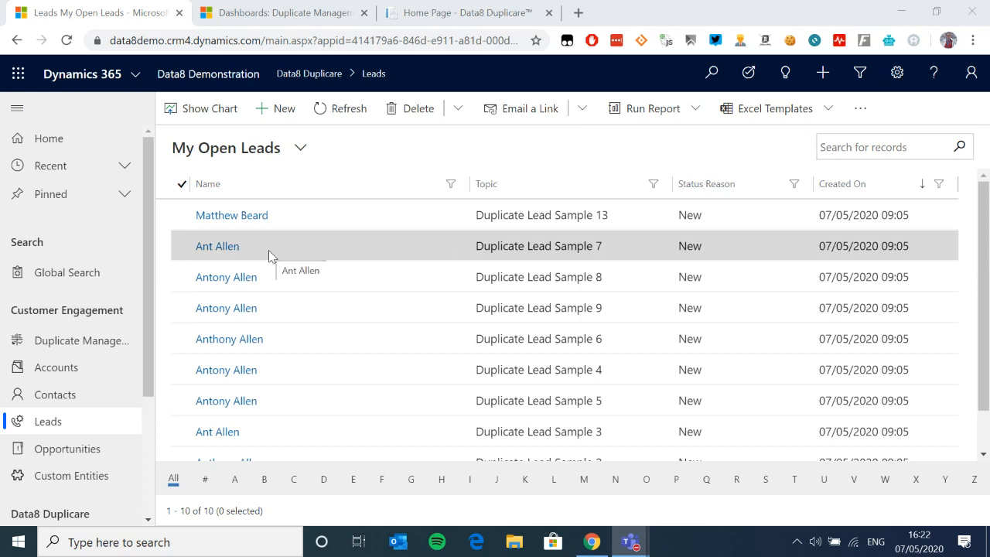
# Step: Quick Merge the nine leads from Duplicate Lead Sample 7 down, then view Closed Leads
pyautogui.scroll(-1, 179, 251)
pyautogui.scroll(2, 178, 255)
pyautogui.moveTo(185, 273); pyautogui.dragTo(183, 475)
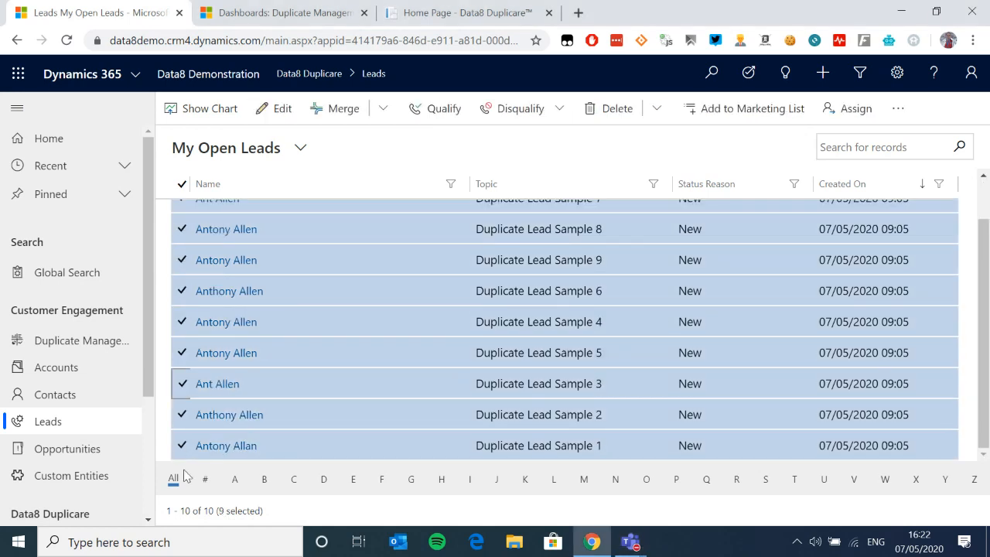
pyautogui.scroll(1, 252, 389)
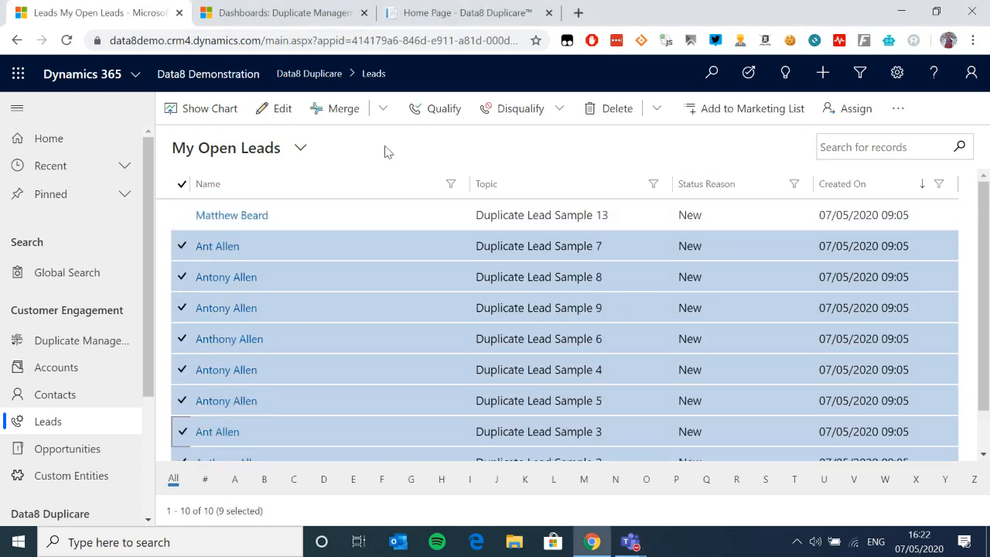
pyautogui.click(384, 113)
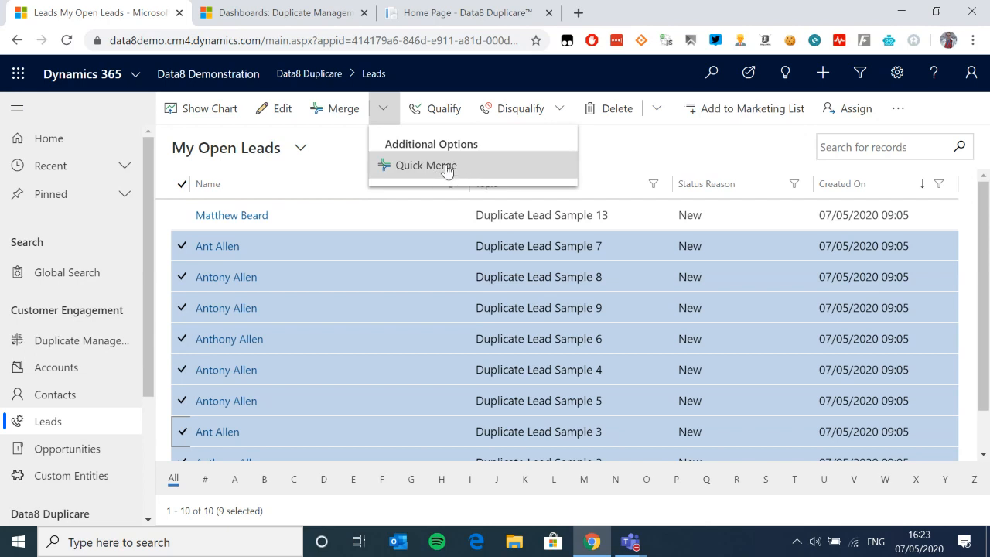
pyautogui.click(425, 166)
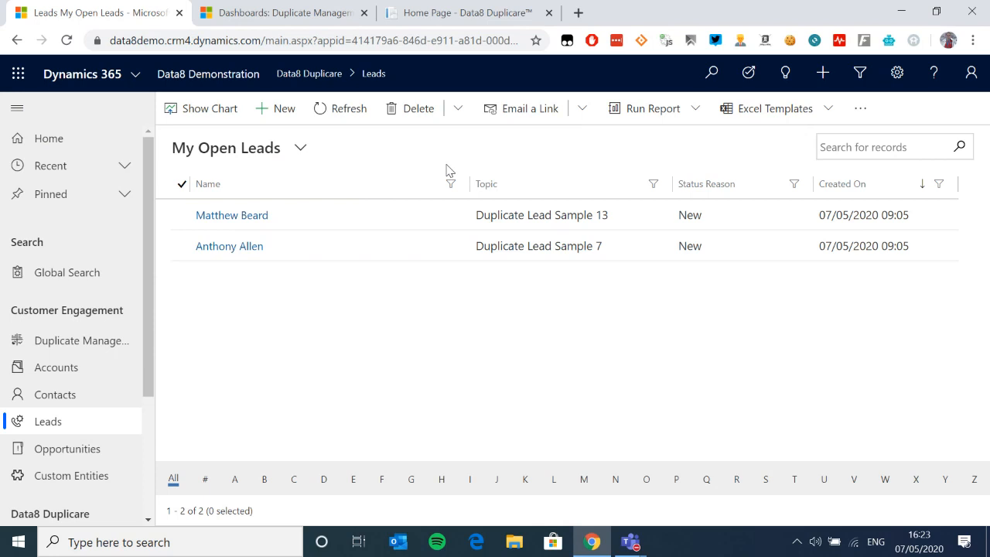
pyautogui.click(251, 148)
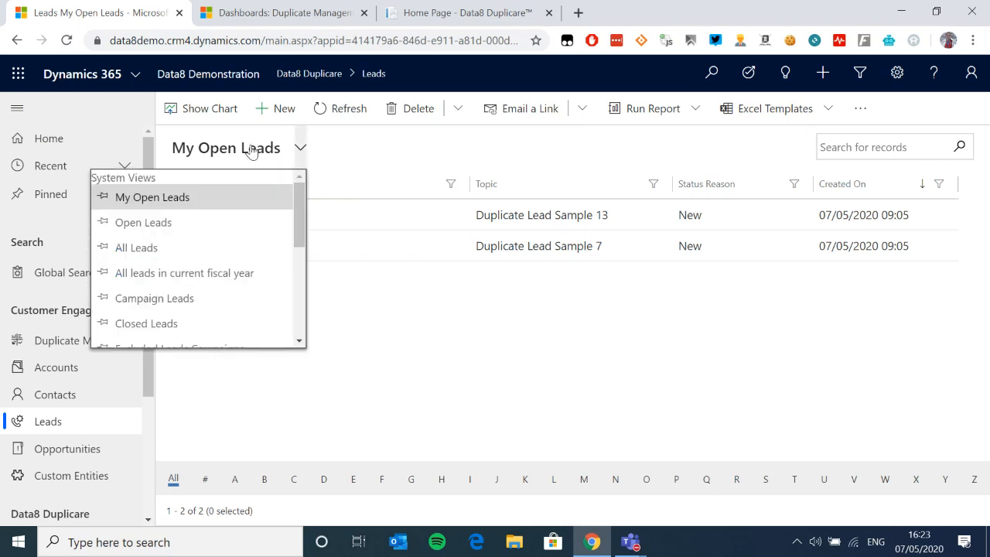
pyautogui.click(211, 321)
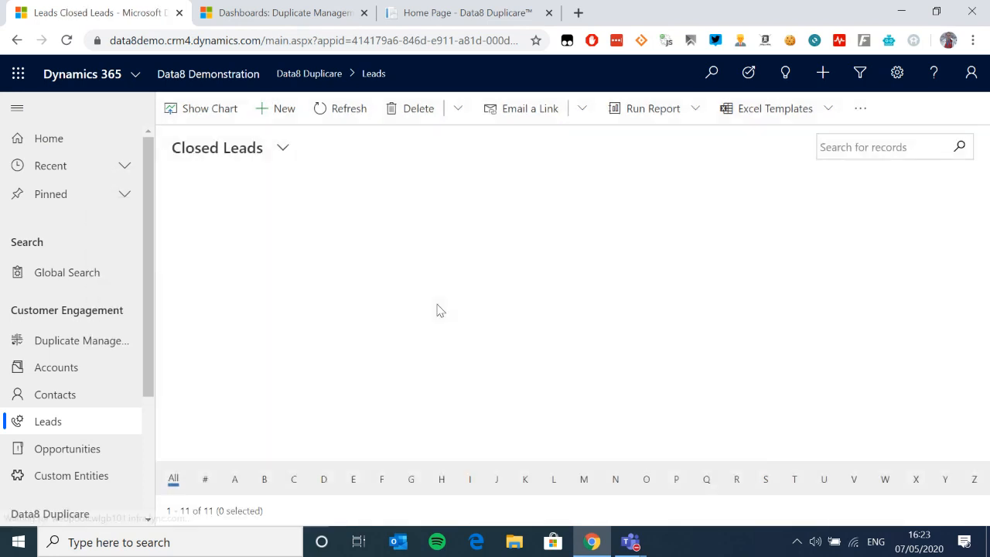
pyautogui.scroll(-1, 785, 334)
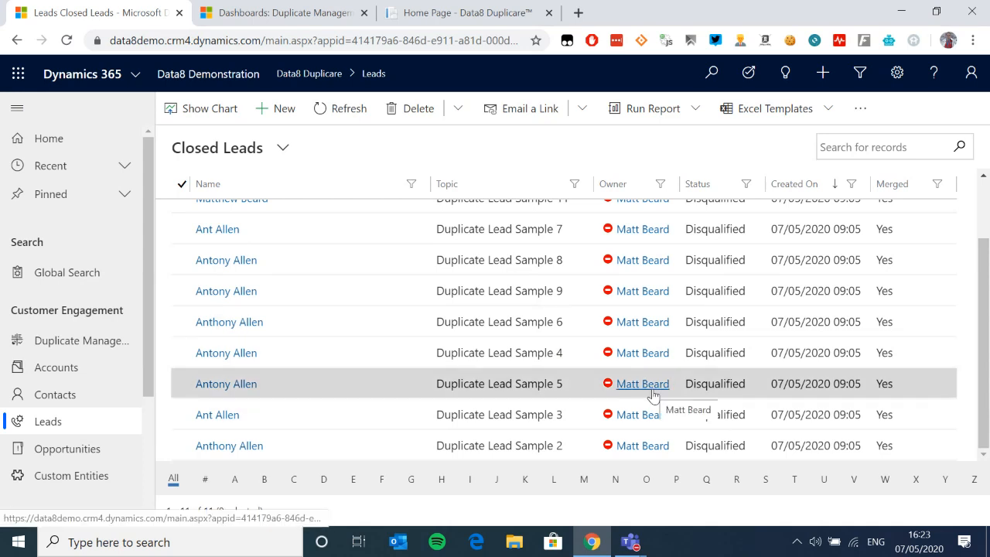
pyautogui.moveTo(654, 395)
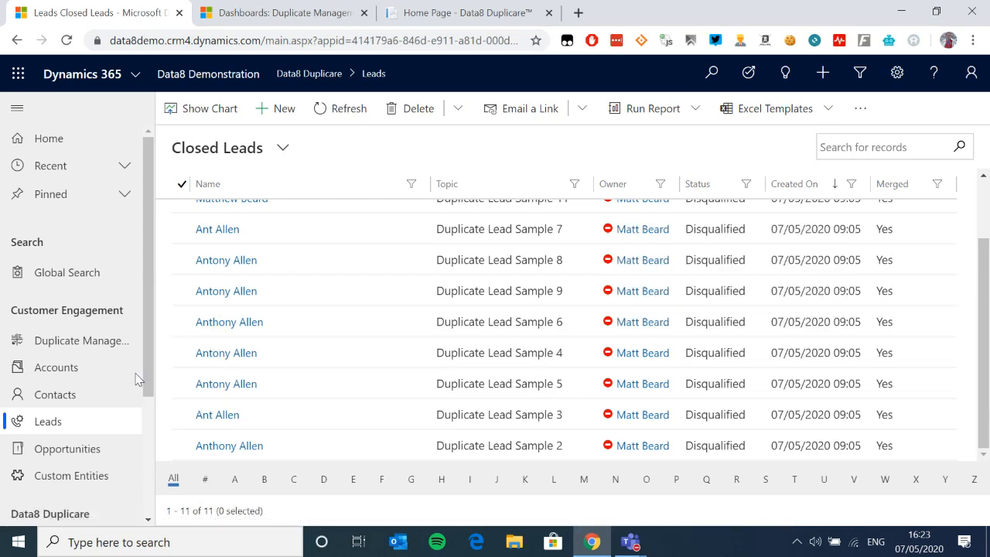
pyautogui.scroll(-2, 80, 373)
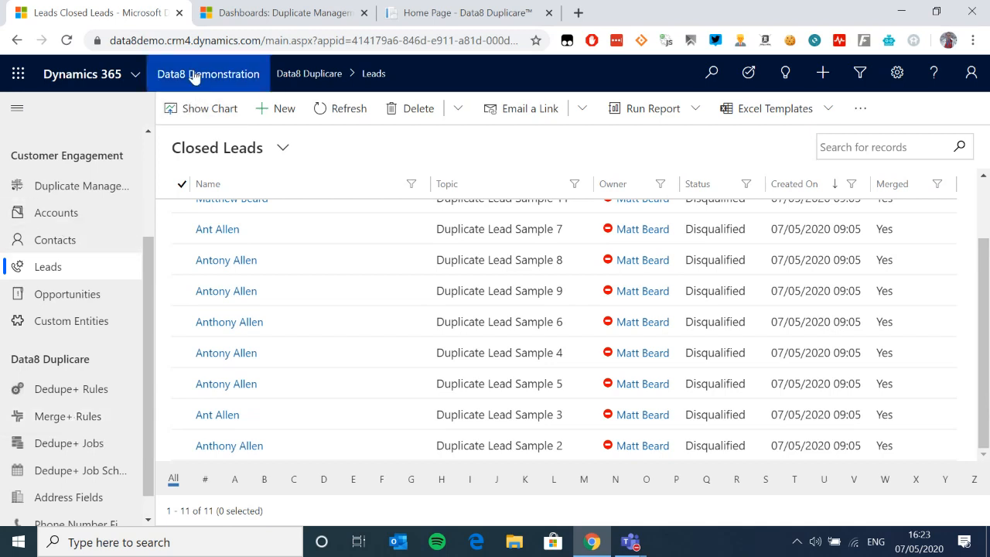
# Step: Review the active Merge+ Rules list, then go to My Open Opportunities
pyautogui.click(136, 77)
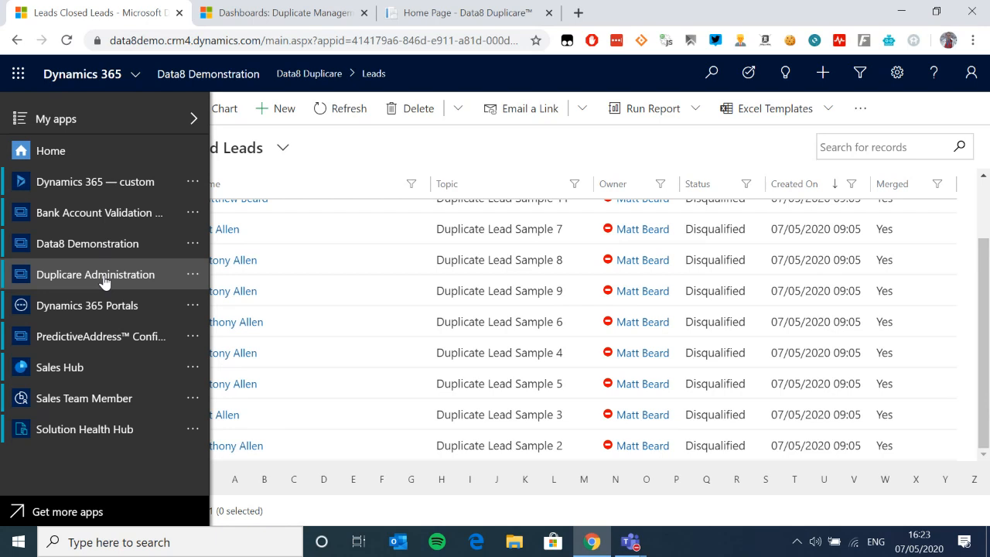
pyautogui.click(132, 277)
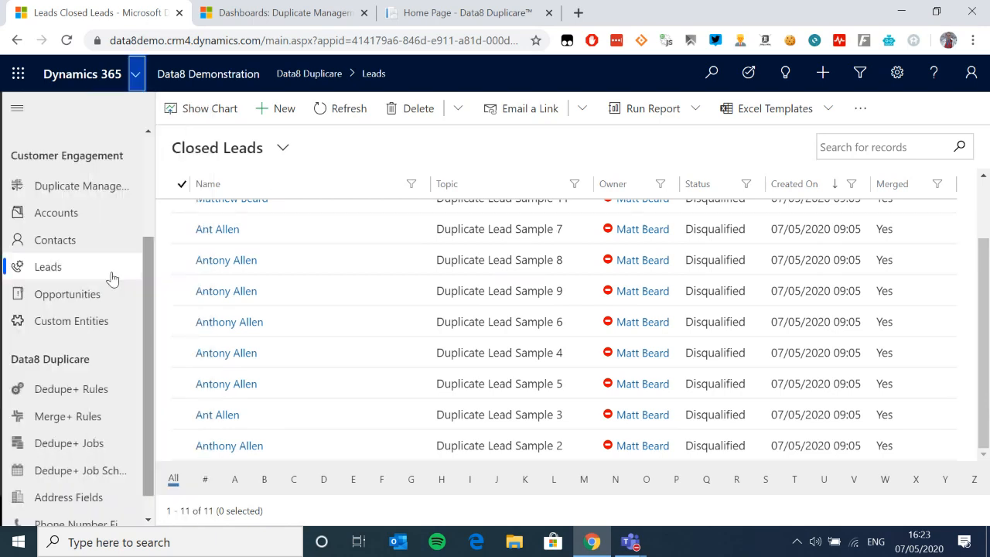
pyautogui.scroll(-1, 97, 385)
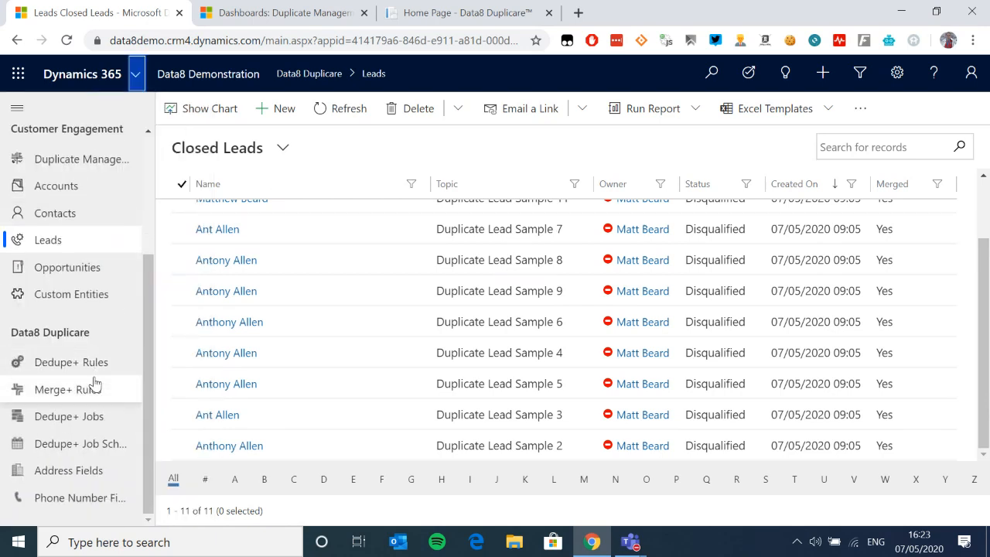
pyautogui.click(87, 394)
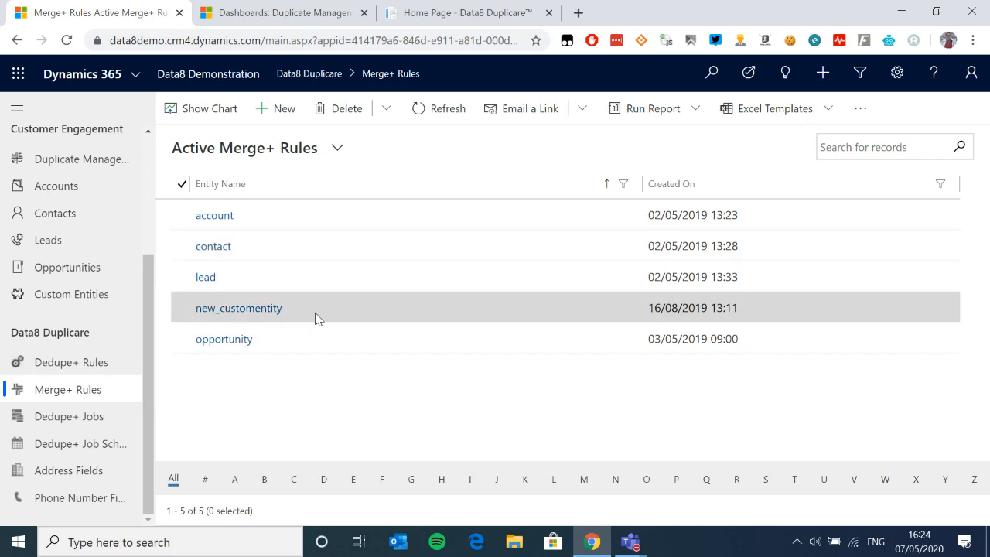
pyautogui.click(249, 304)
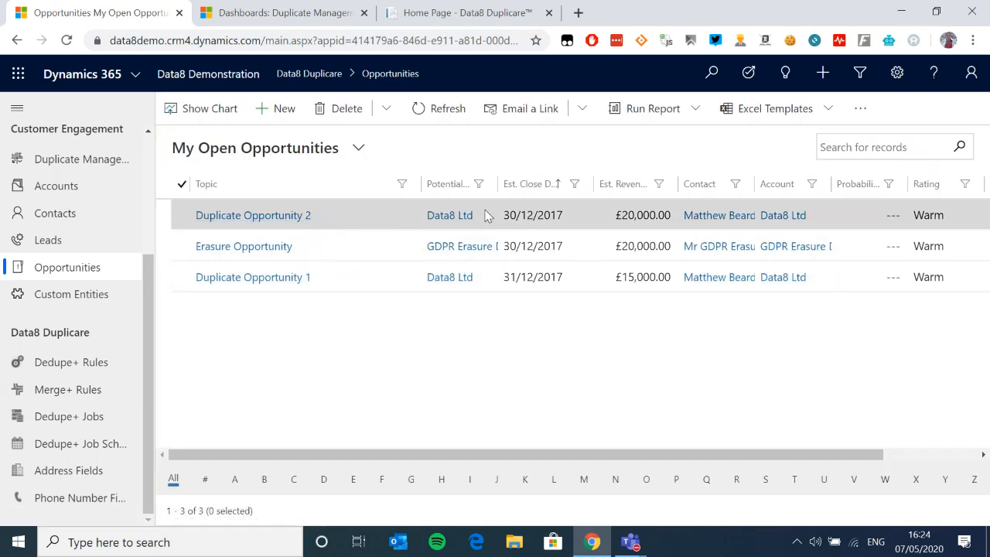
# Step: Merge Duplicate Opportunity 1 and 2 on the Data8 merge page, then open Custom Entities
pyautogui.click(184, 216)
pyautogui.click(178, 277)
pyautogui.click(443, 112)
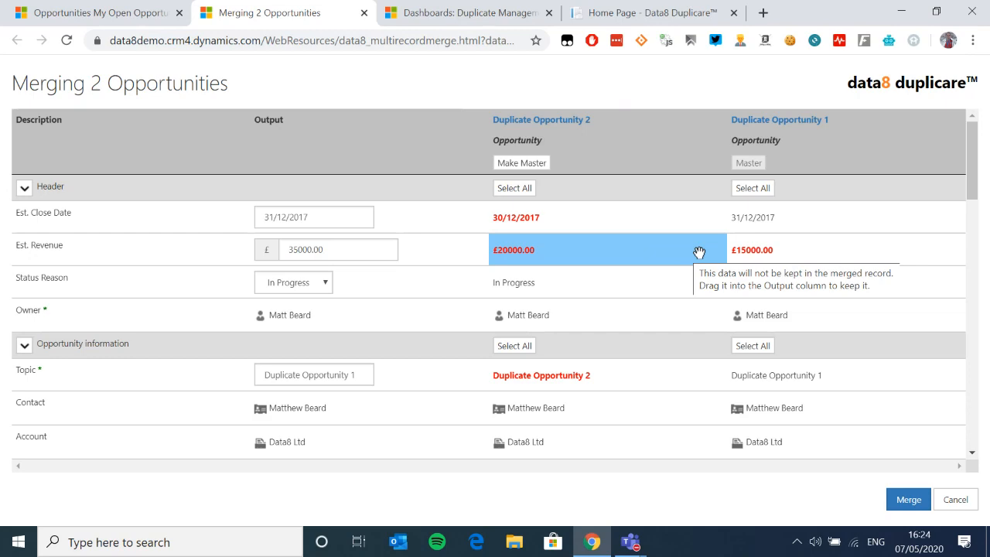
pyautogui.scroll(-3, 704, 263)
pyautogui.scroll(3, 716, 283)
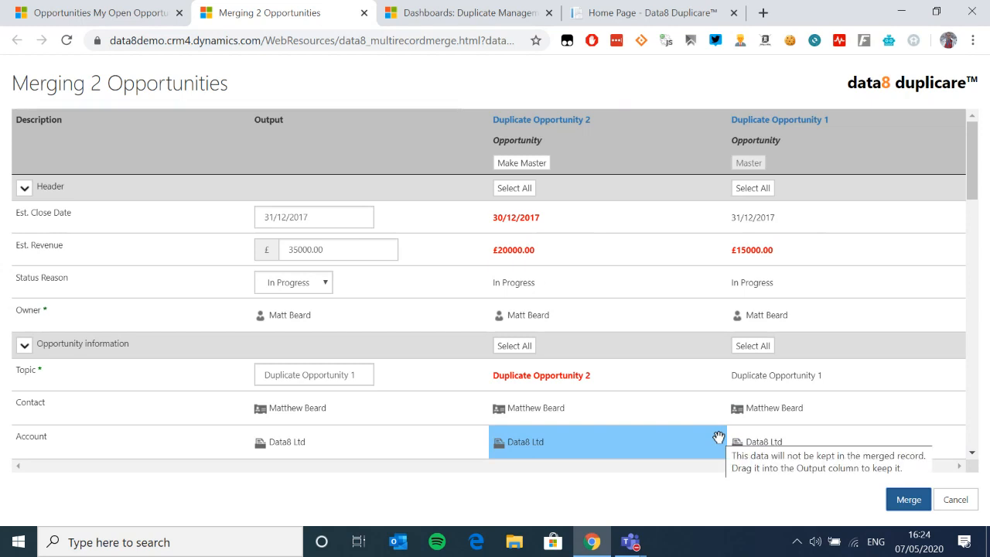
pyautogui.click(906, 500)
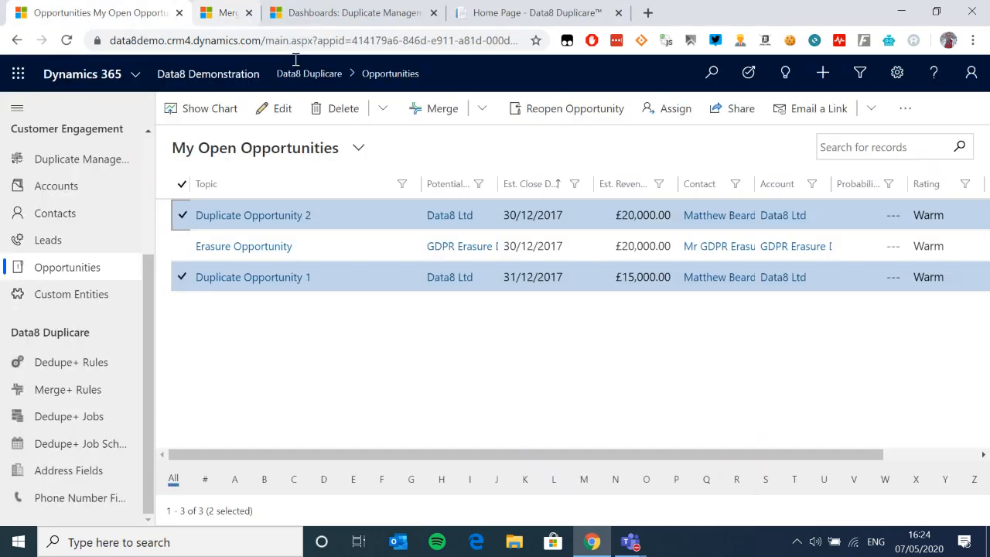
pyautogui.click(71, 294)
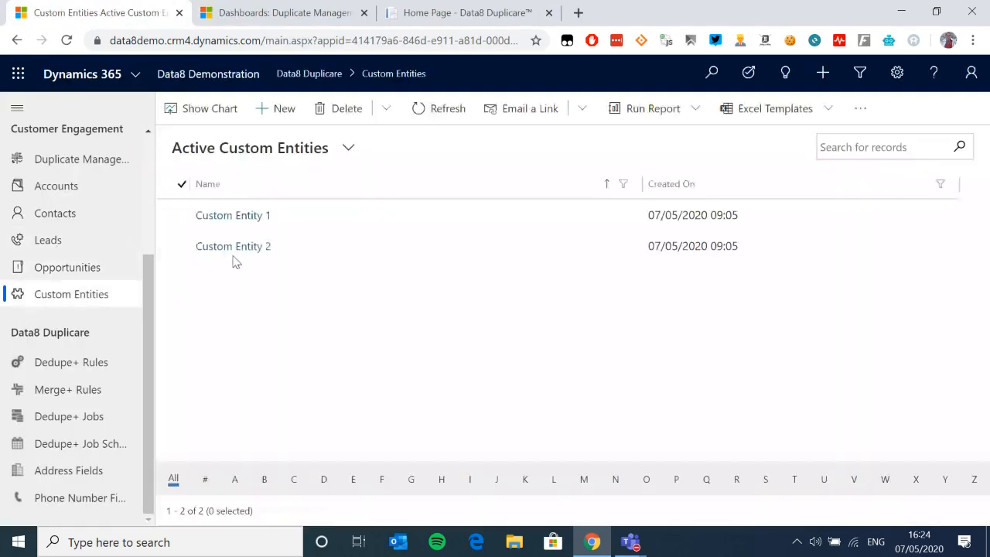
# Step: Review the Custom Child Entities sub-records of Custom Entity 1 and Custom Entity 2
pyautogui.click(234, 221)
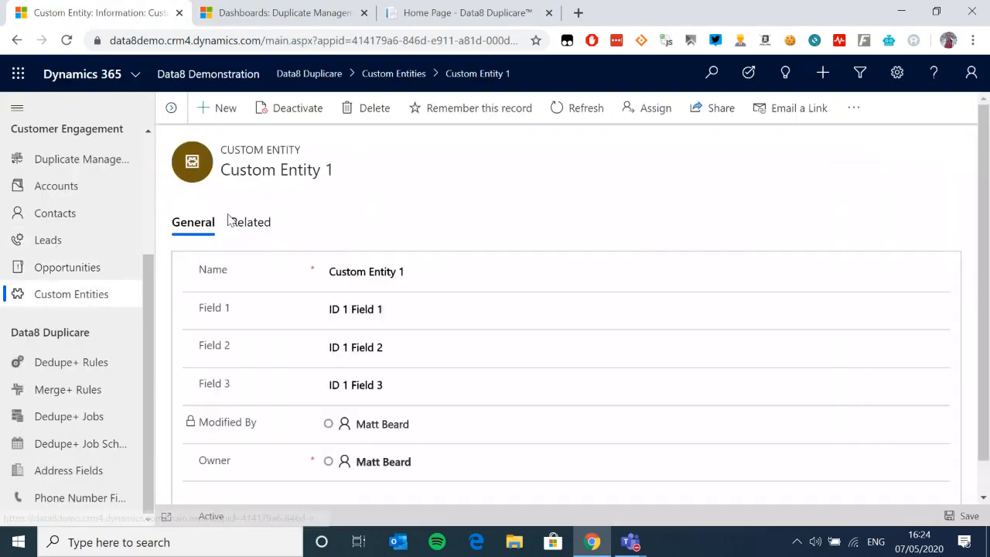
pyautogui.click(249, 231)
pyautogui.click(340, 316)
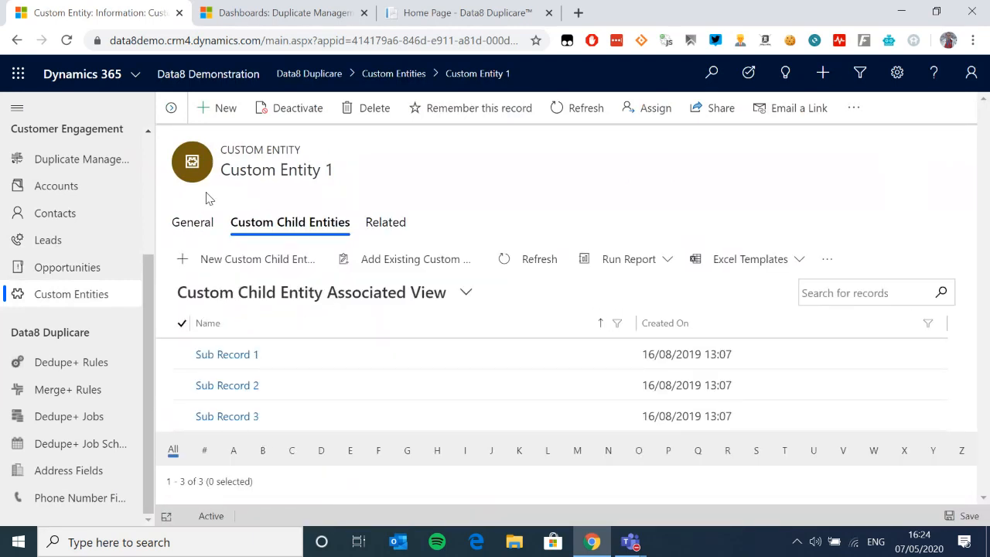
pyautogui.click(171, 108)
pyautogui.click(242, 246)
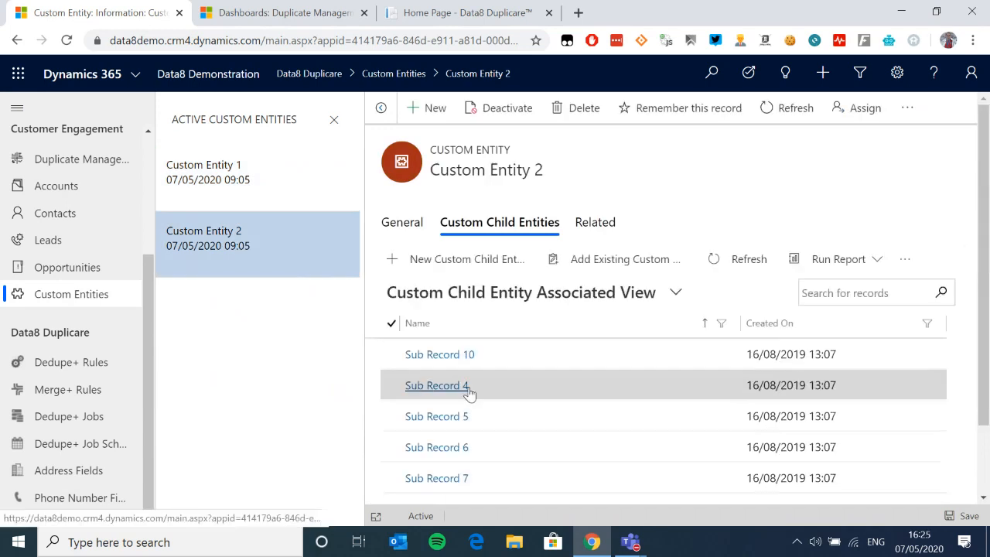
pyautogui.scroll(-2, 411, 415)
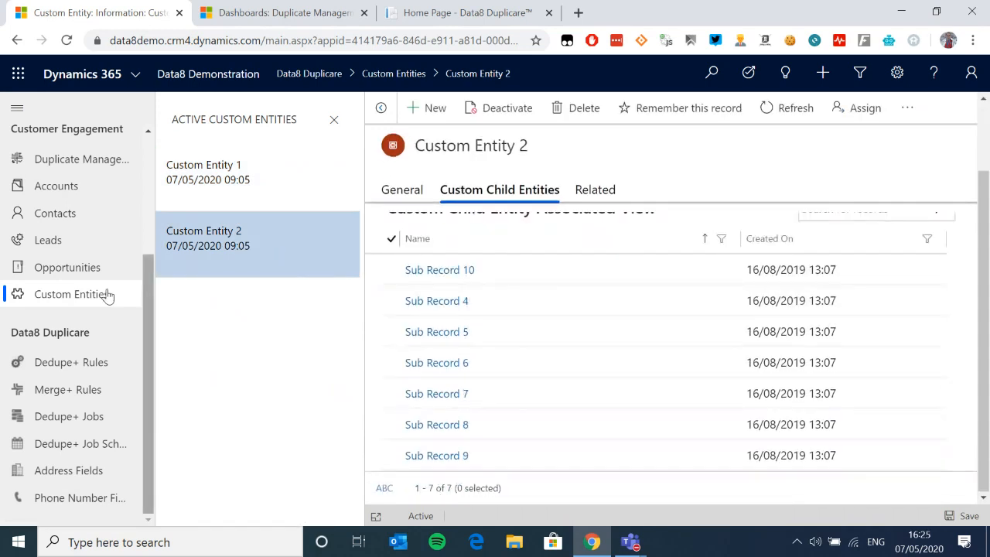
# Step: Back in the list, select both custom entities and Quick Merge them
pyautogui.click(80, 306)
pyautogui.click(182, 185)
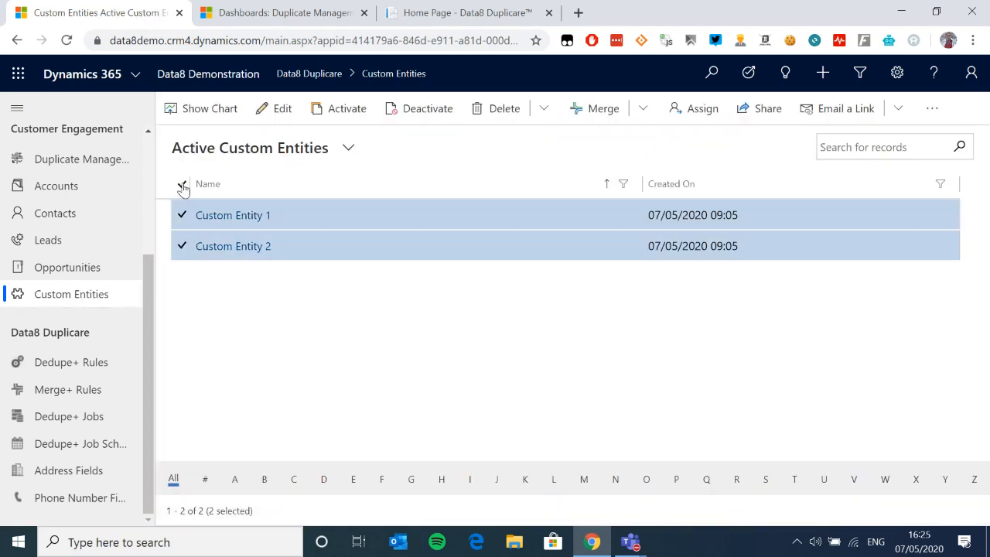
pyautogui.click(642, 109)
pyautogui.click(669, 166)
# Step: Check that merged Custom Entity 1 lists ten child sub-records, then go to Accounts
pyautogui.click(236, 217)
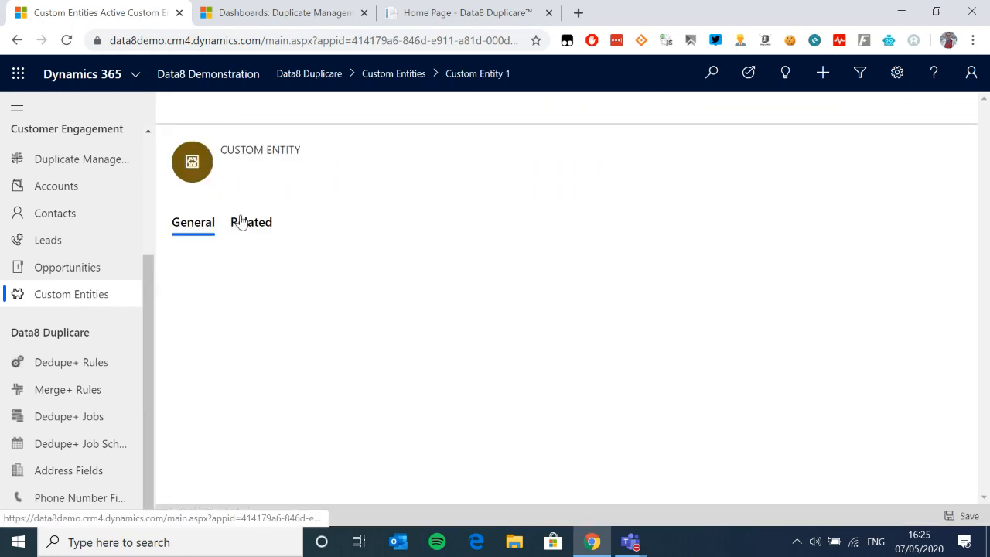
pyautogui.click(271, 231)
pyautogui.click(313, 315)
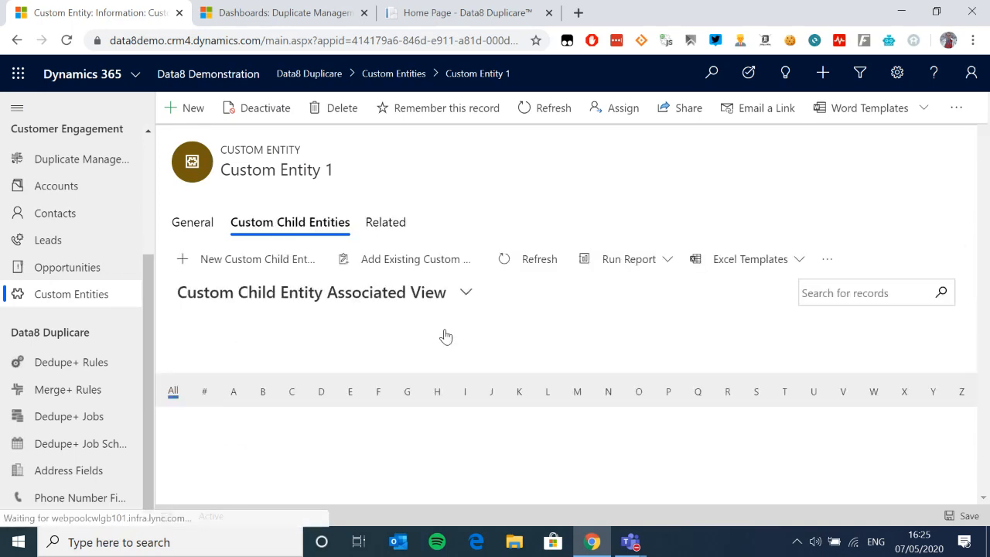
pyautogui.scroll(-5, 444, 343)
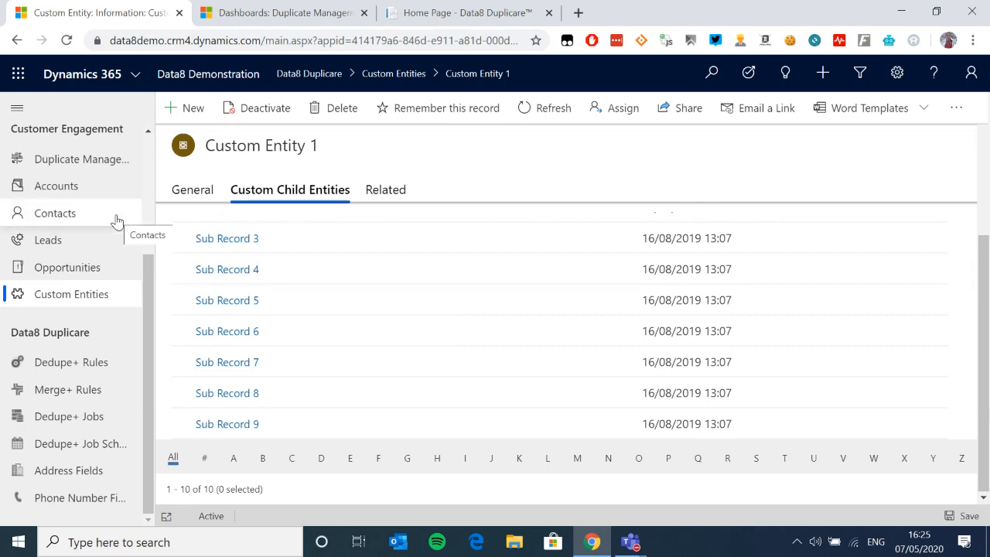
pyautogui.click(78, 186)
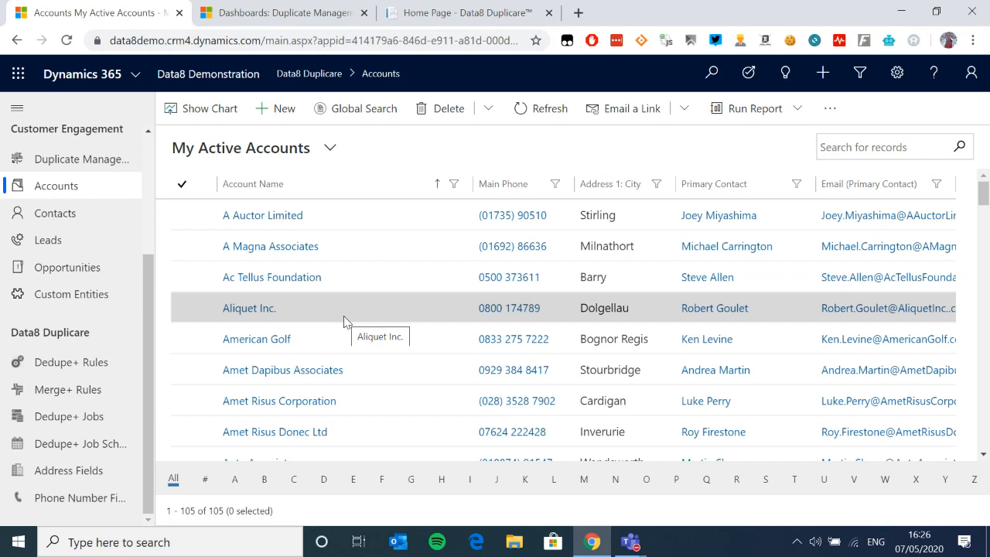
# Step: Open the Aliquet Inc. account and remember it for a later merge
pyautogui.click(182, 308)
pyautogui.click(185, 339)
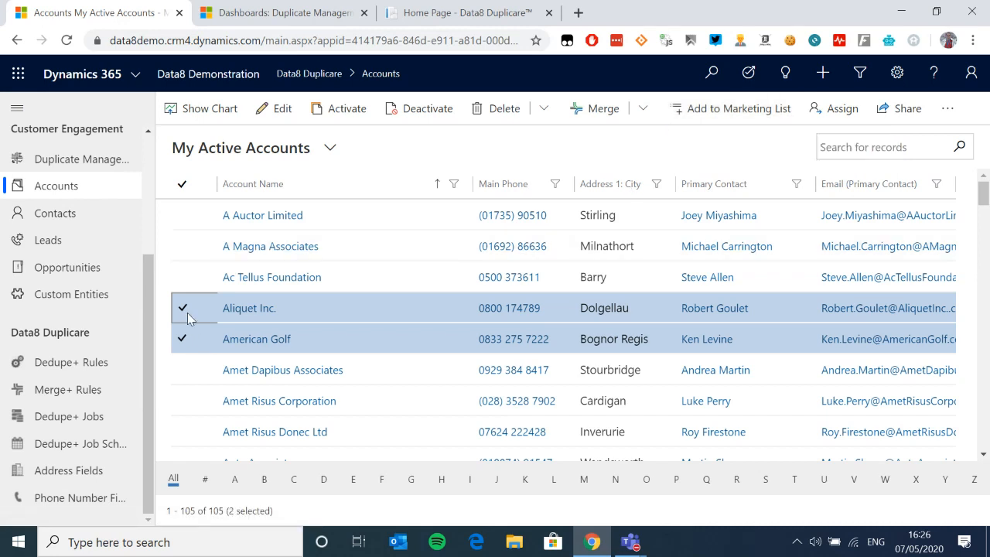
pyautogui.click(257, 308)
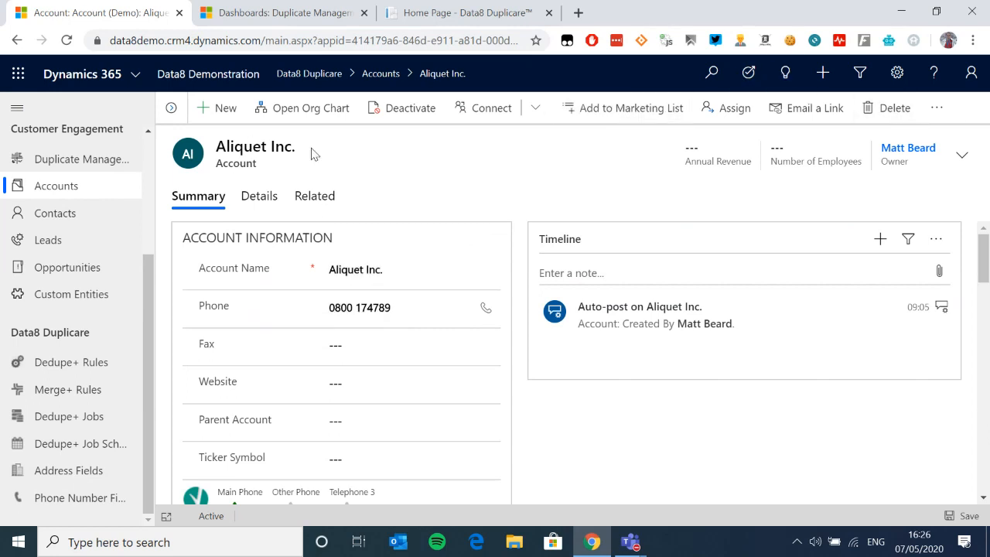
pyautogui.click(938, 108)
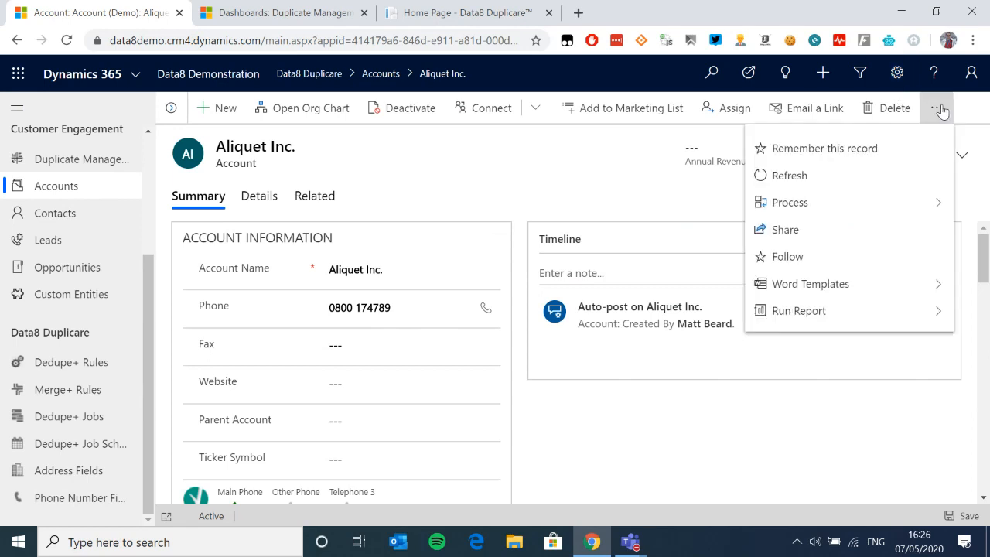
pyautogui.click(856, 152)
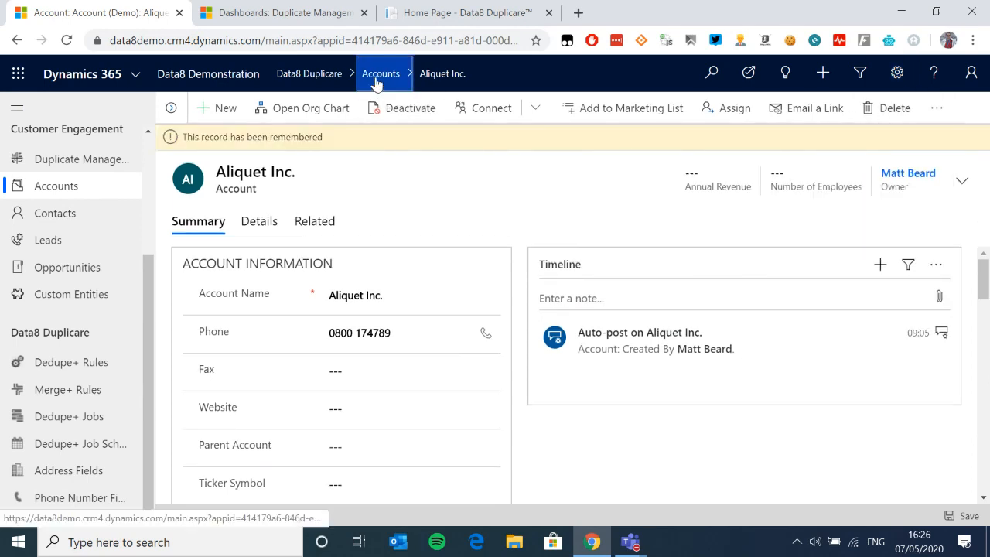
# Step: Filter the accounts to N, open Non Associates and remember it
pyautogui.click(376, 80)
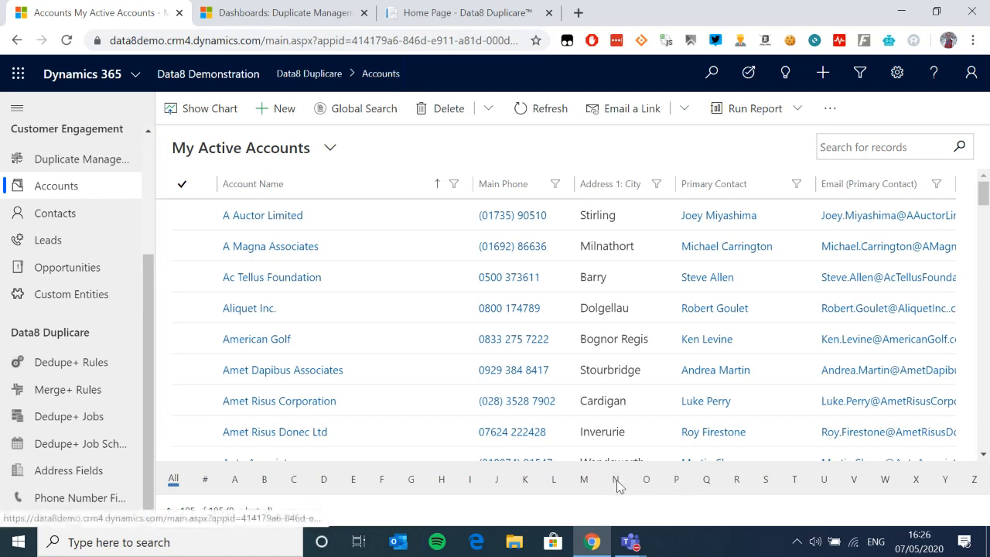
pyautogui.click(615, 479)
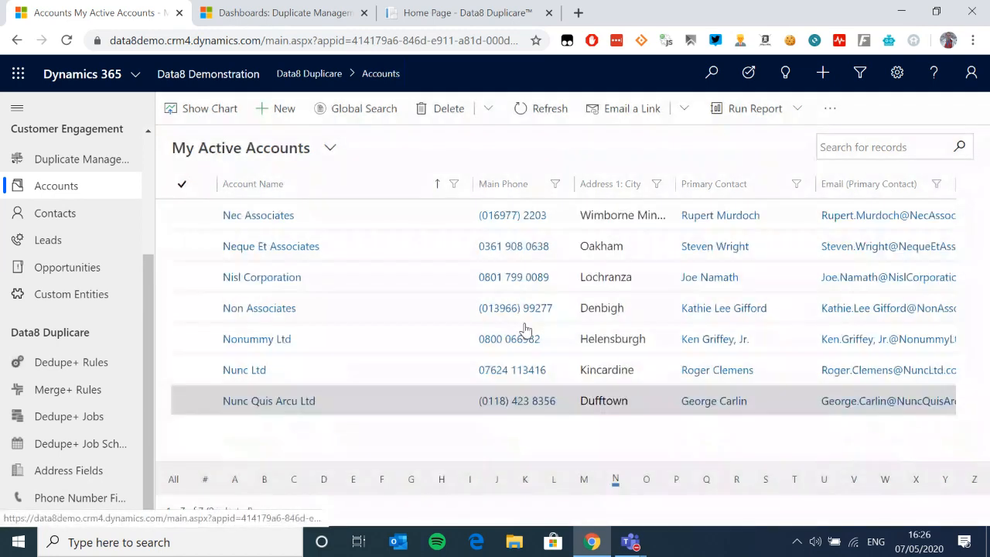
pyautogui.doubleClick(386, 306)
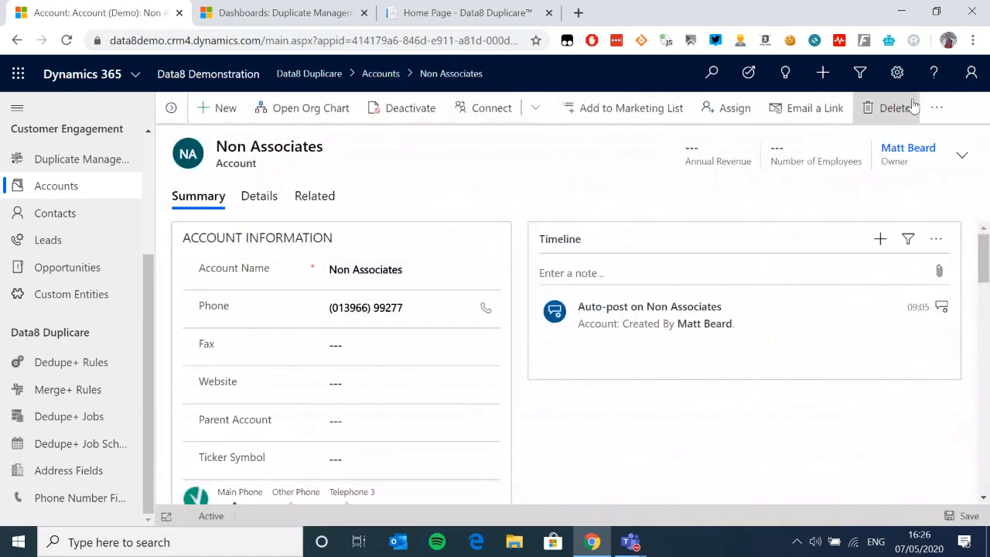
pyautogui.click(933, 108)
pyautogui.click(853, 146)
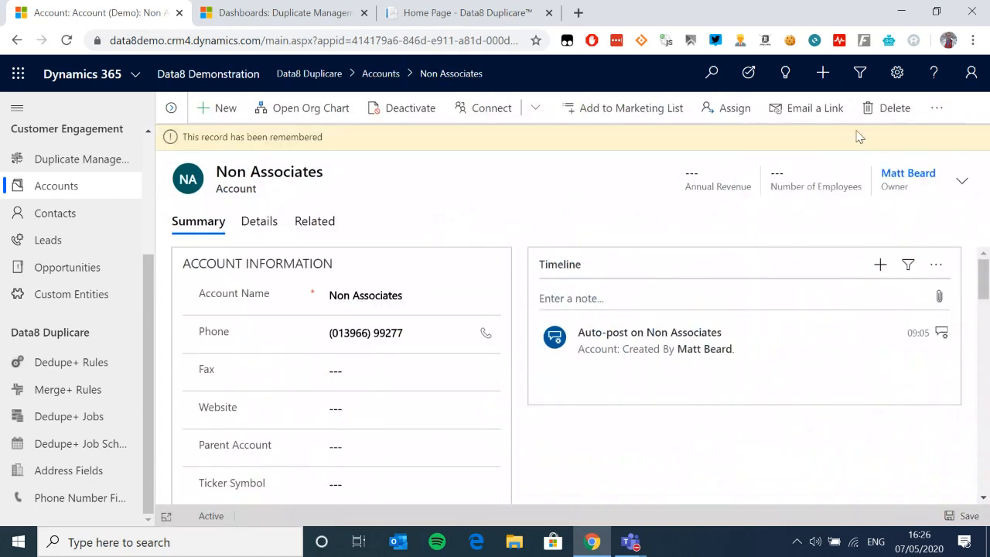
# Step: Open the Nonummy Ltd account and show its Remember this record options
pyautogui.click(171, 108)
pyautogui.click(287, 373)
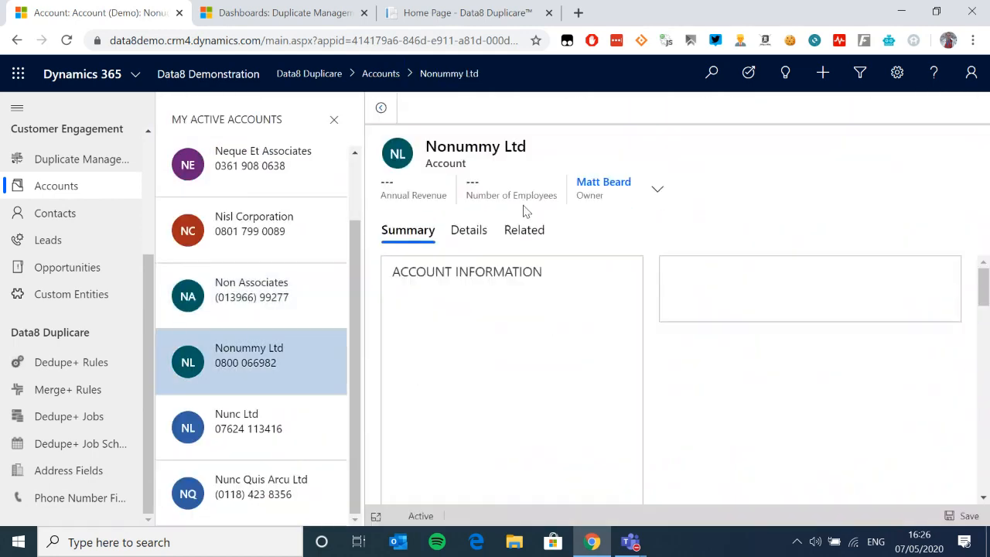
pyautogui.click(919, 108)
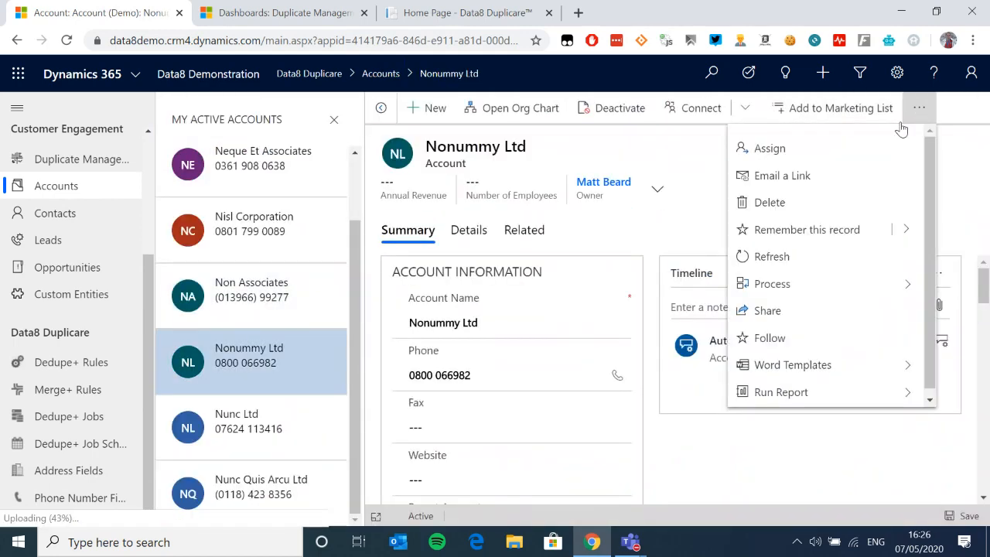
pyautogui.click(906, 231)
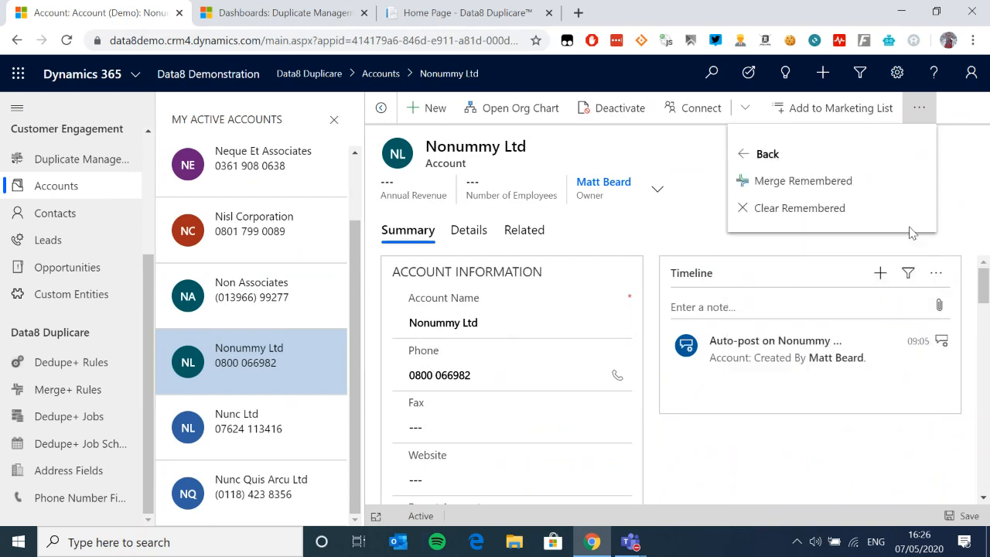
pyautogui.click(810, 185)
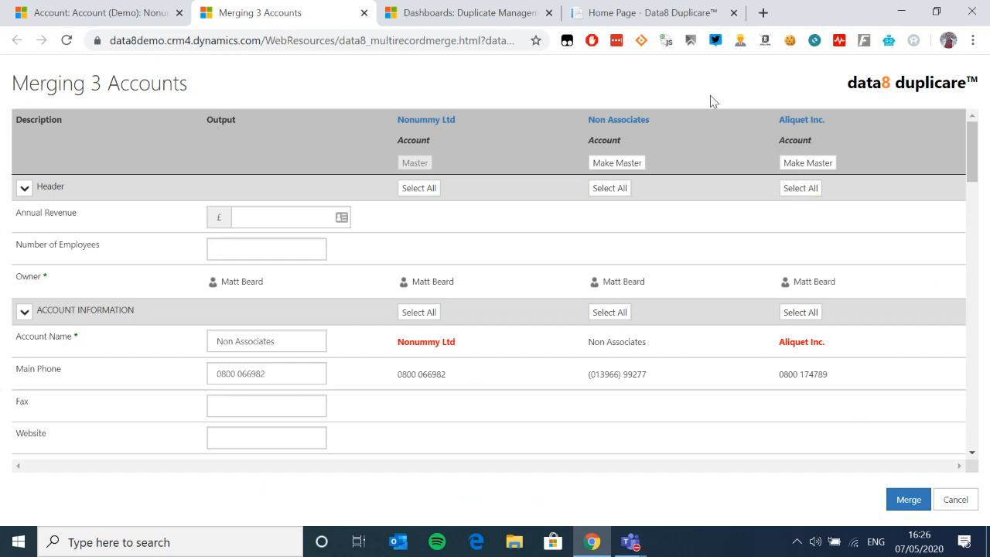
pyautogui.click(363, 13)
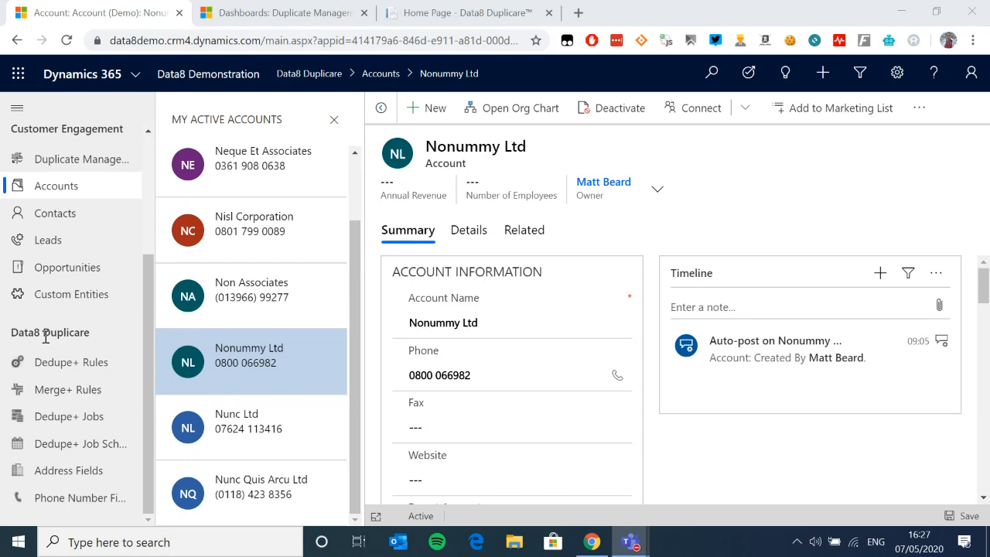
# Step: Open the Contact Match rule from Dedupe+ Rules and view its status and fuzzy-name conditions
pyautogui.click(62, 362)
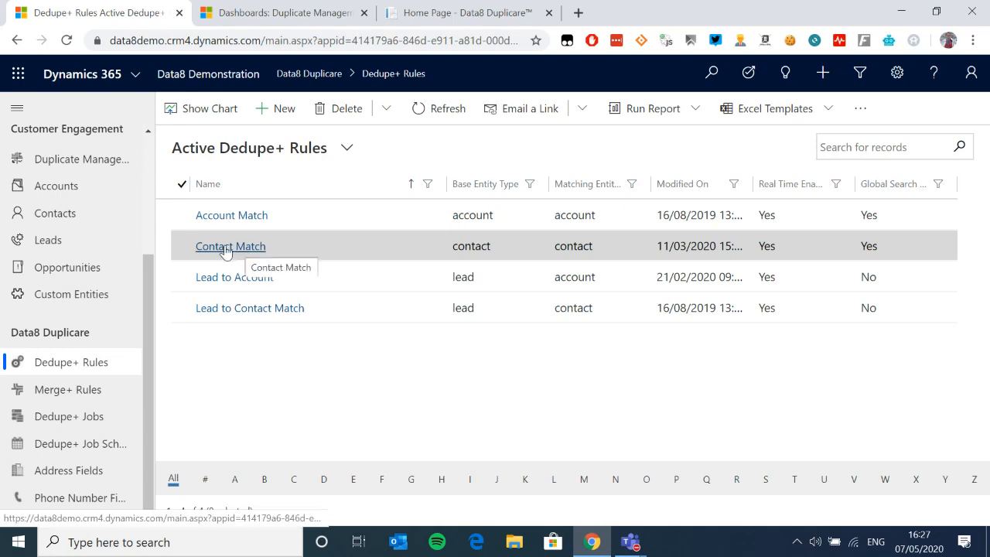
pyautogui.click(255, 249)
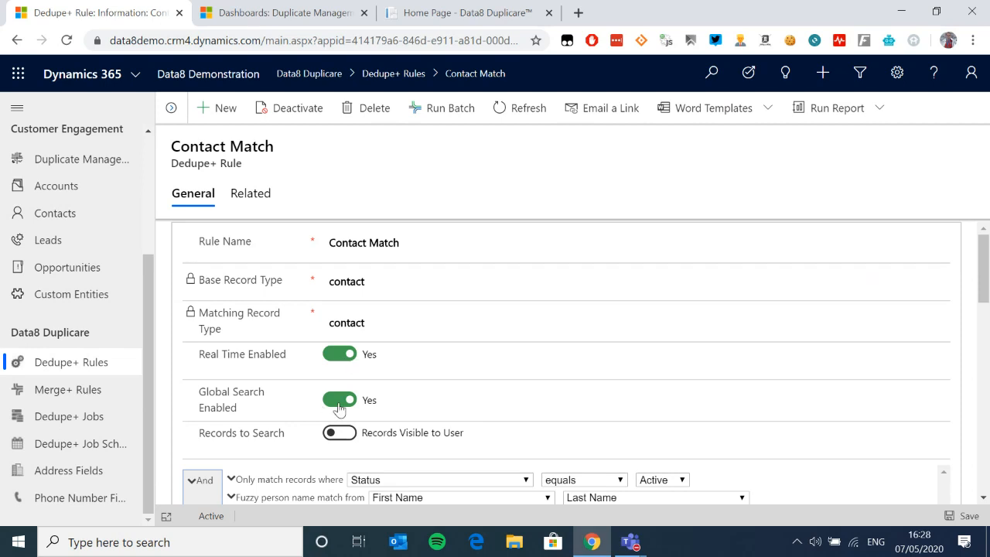
pyautogui.scroll(-3, 348, 408)
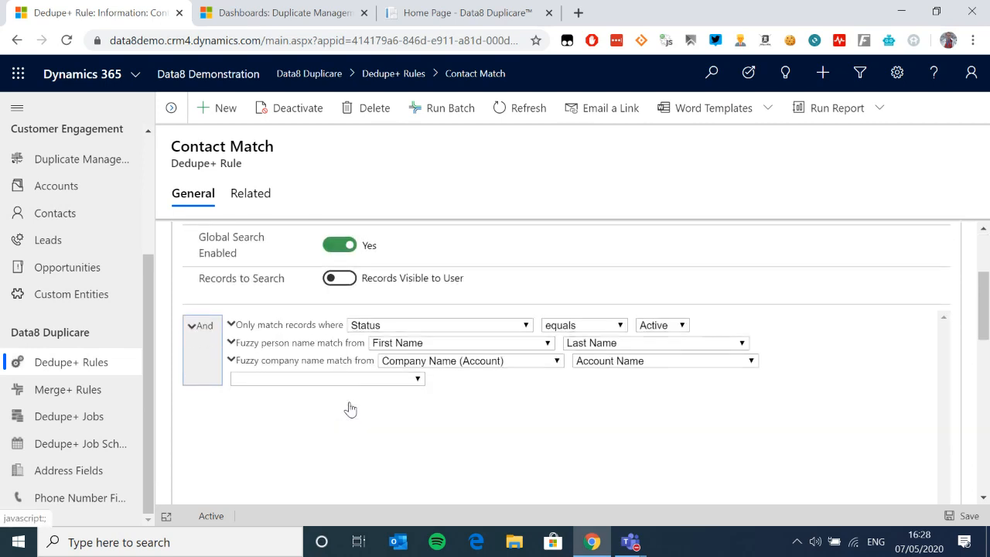
pyautogui.scroll(1, 321, 372)
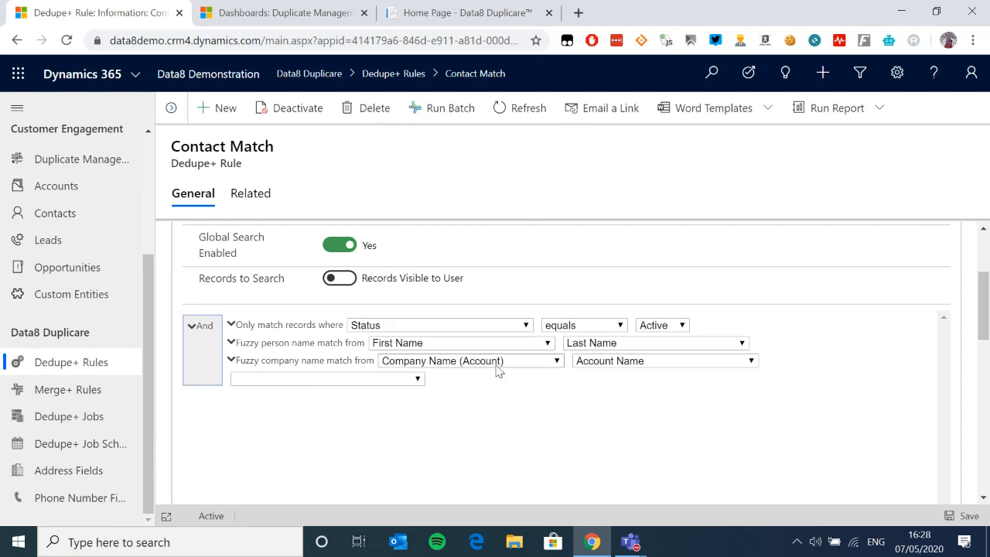
pyautogui.scroll(-1, 358, 354)
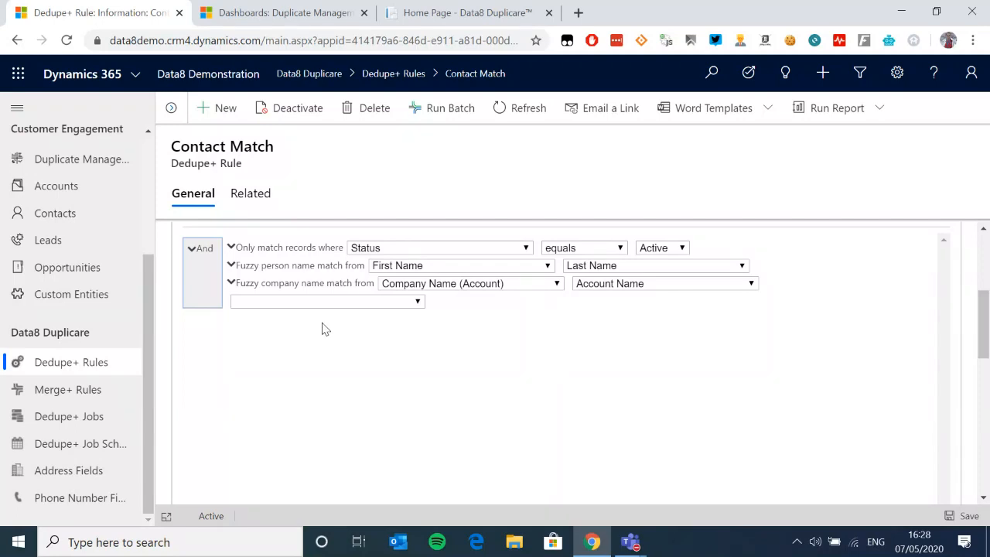
pyautogui.click(299, 305)
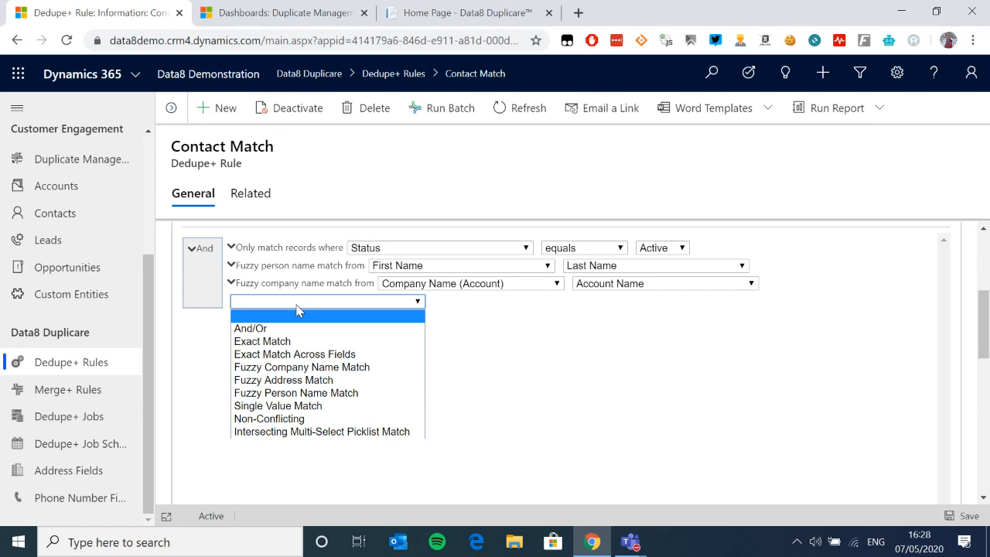
pyautogui.click(278, 328)
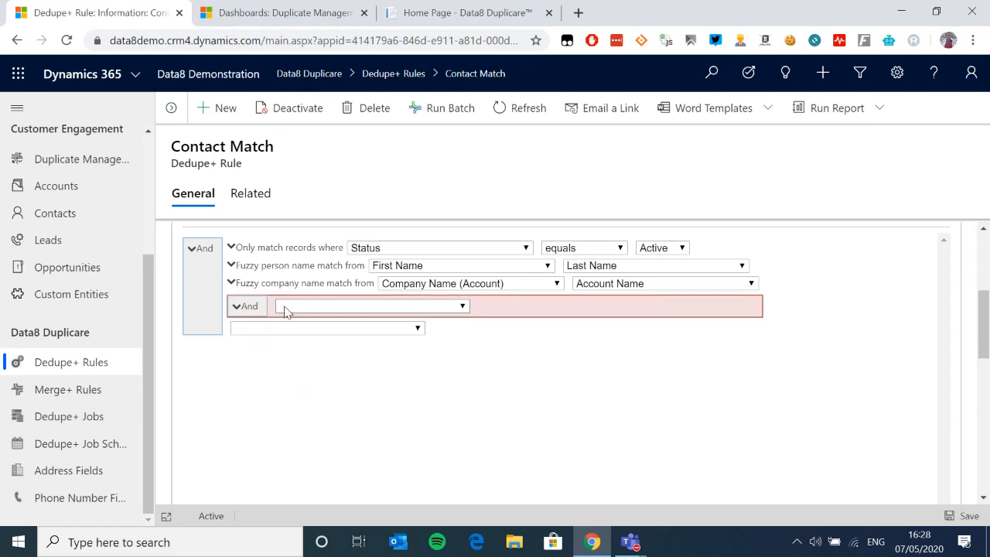
pyautogui.click(333, 309)
pyautogui.click(352, 334)
pyautogui.click(387, 313)
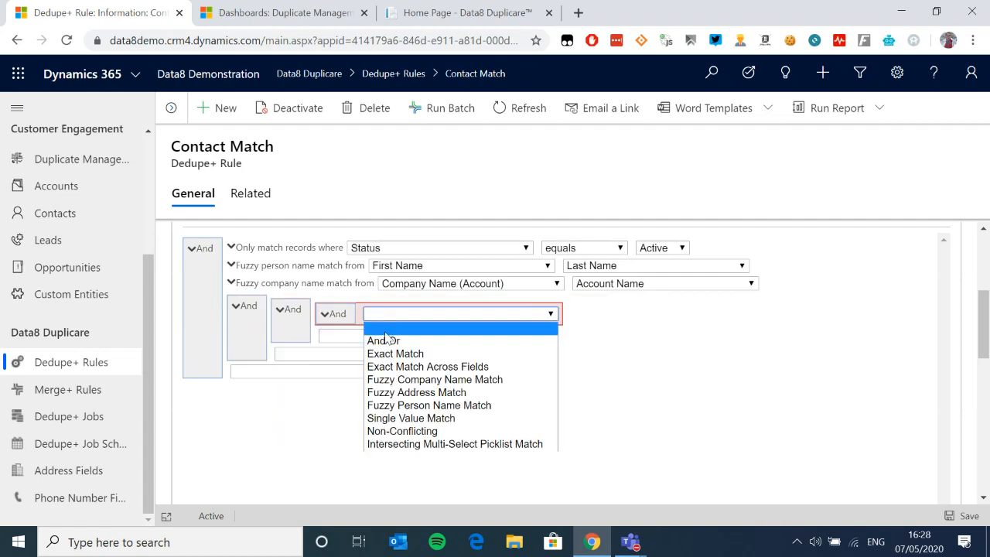
pyautogui.click(379, 338)
pyautogui.click(240, 308)
pyautogui.click(294, 375)
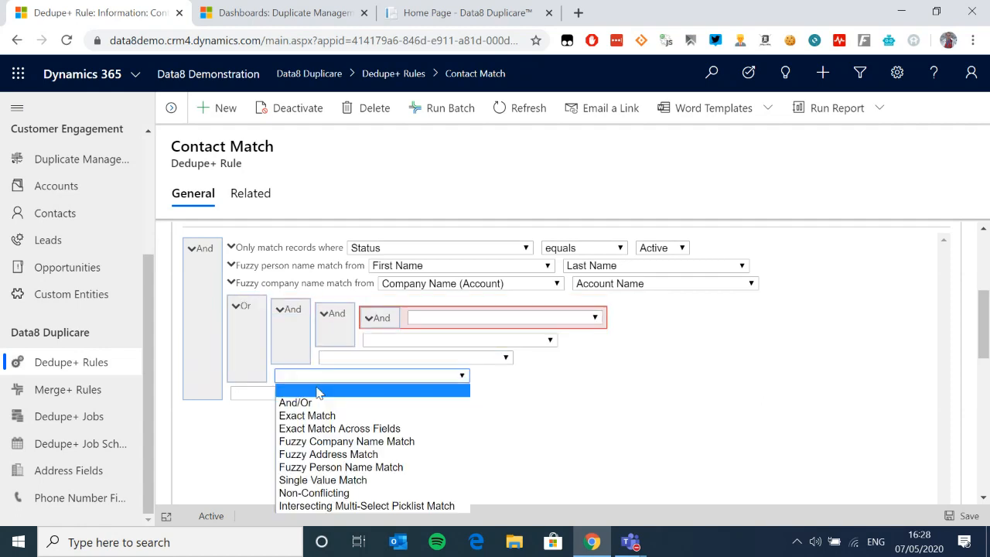
pyautogui.click(294, 399)
pyautogui.click(283, 379)
pyautogui.click(292, 411)
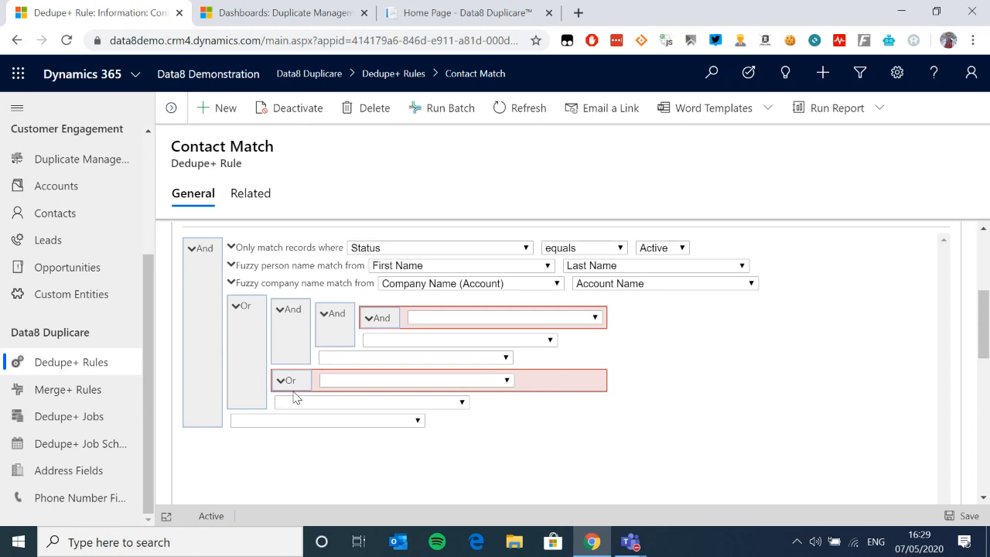
pyautogui.click(234, 305)
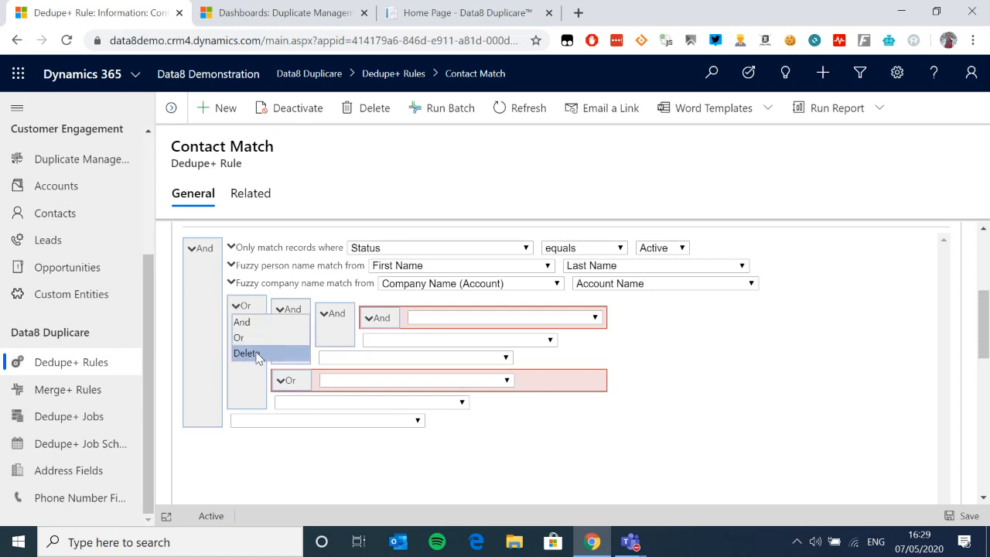
pyautogui.click(249, 354)
pyautogui.click(272, 301)
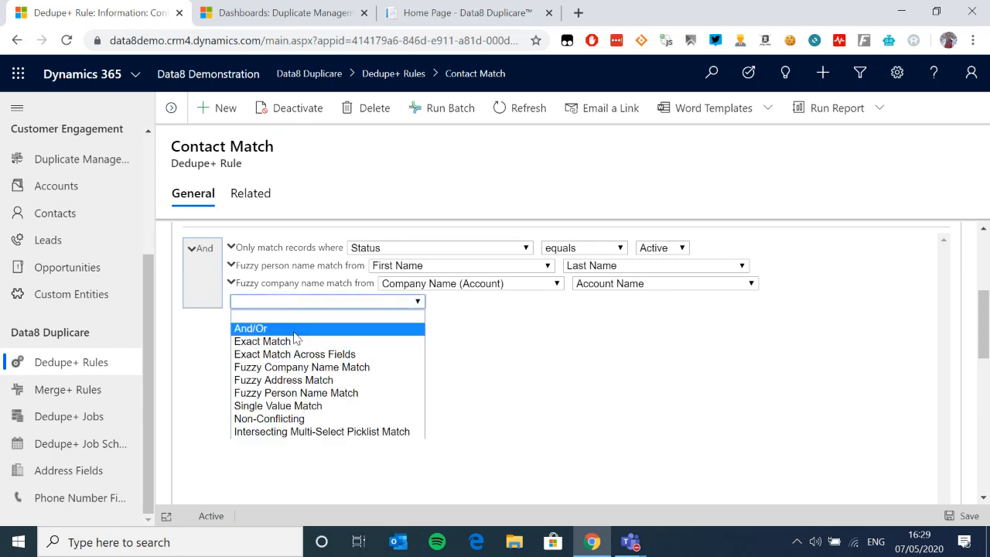
# Step: Add an exact-match condition on Address 3: County to the Contact Match rule
pyautogui.click(303, 342)
pyautogui.click(340, 301)
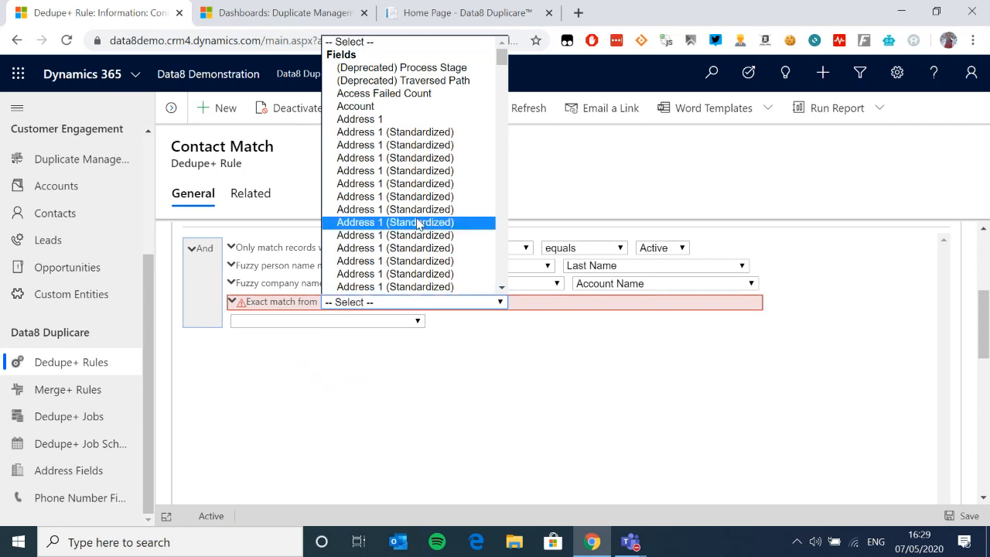
pyautogui.scroll(-10, 433, 154)
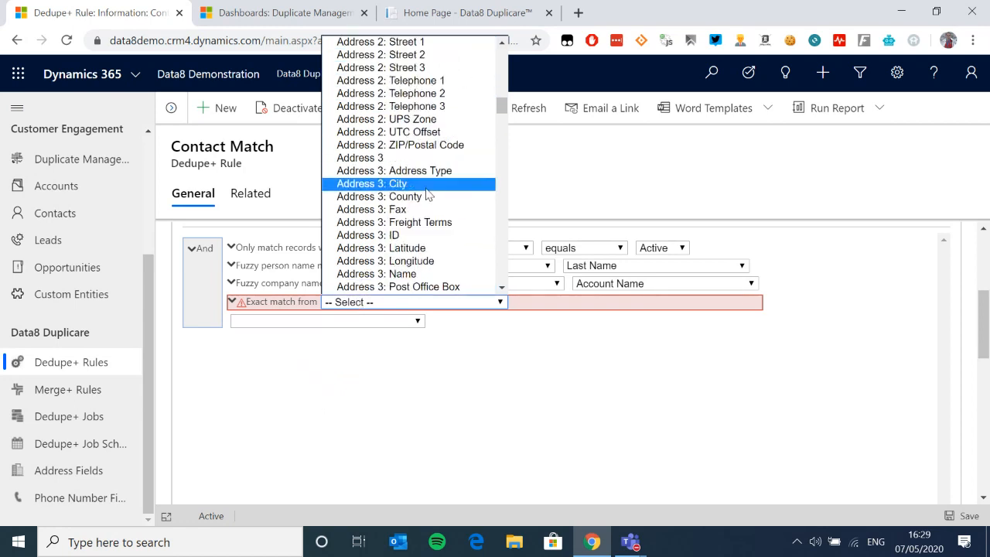
pyautogui.click(410, 210)
# Step: Inspect the condition's Fuzziness Options without changes, then delete the County condition
pyautogui.click(231, 301)
pyautogui.click(249, 314)
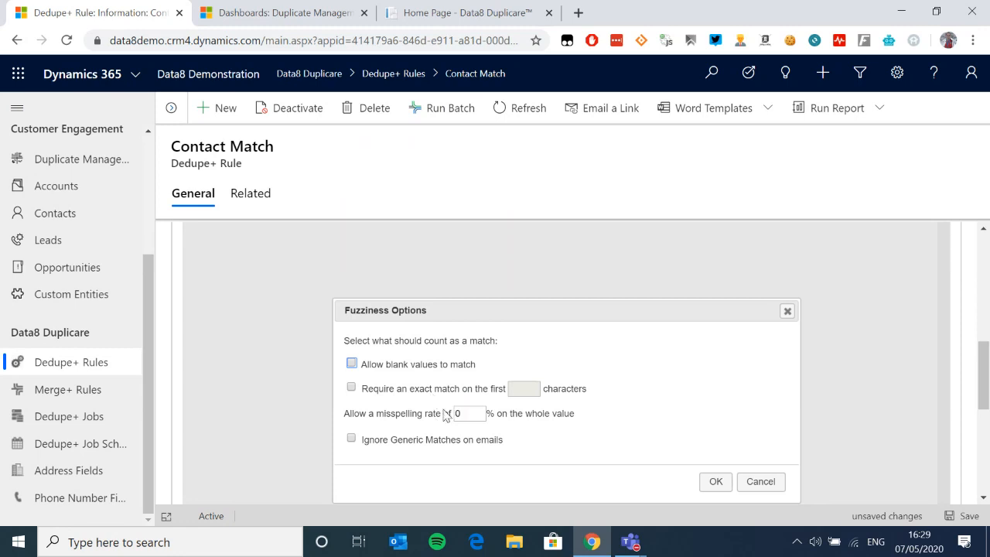
pyautogui.click(761, 483)
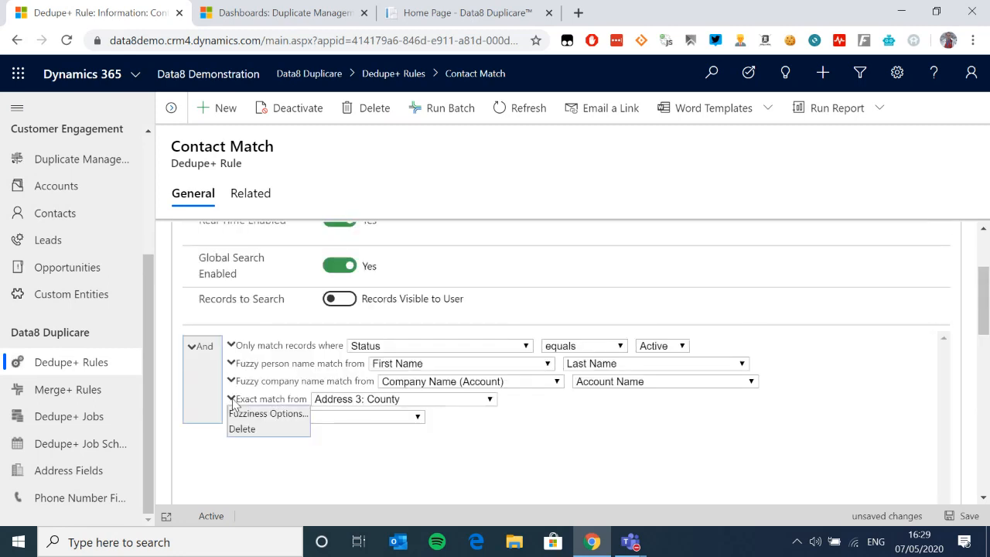
pyautogui.click(287, 400)
# Step: Add an Exact Match Across Fields condition using the Email and Email Address 2 fields
pyautogui.click(294, 304)
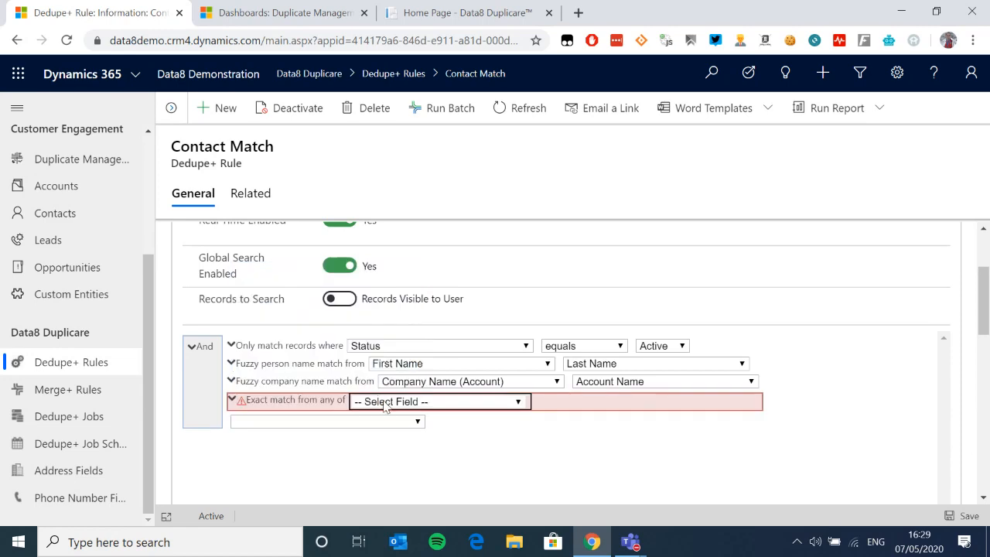
pyautogui.click(398, 402)
pyautogui.press('e')
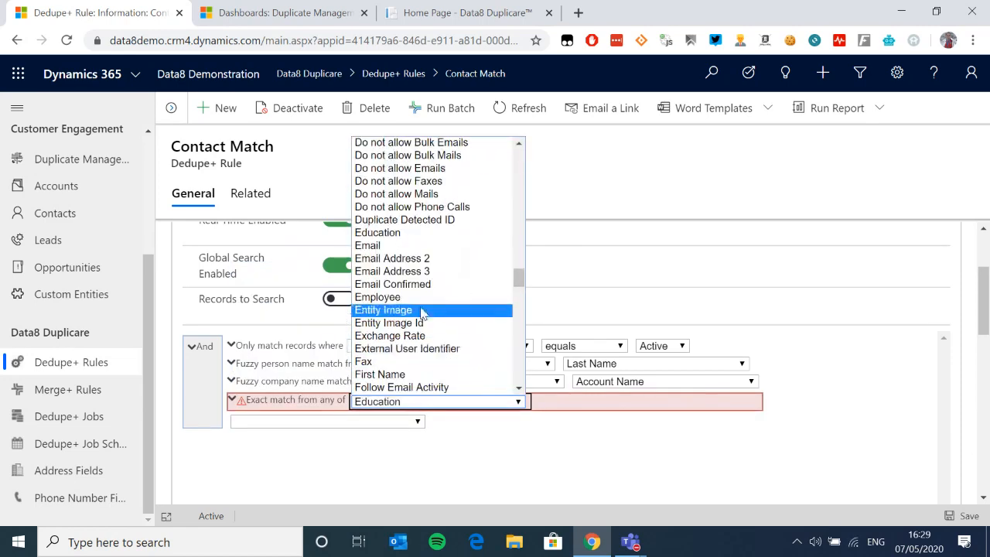
pyautogui.click(427, 249)
pyautogui.click(406, 412)
pyautogui.press('e')
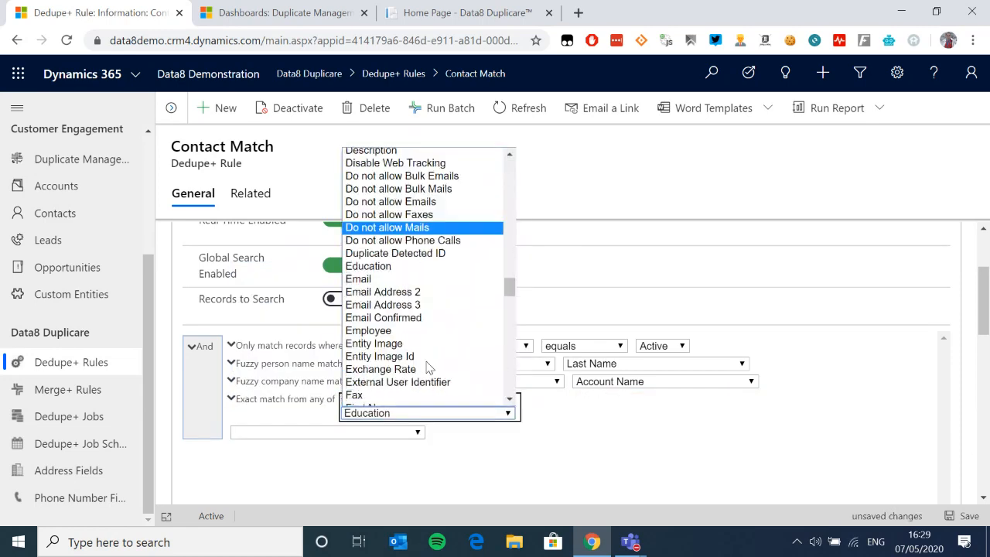
pyautogui.click(420, 284)
pyautogui.click(395, 423)
pyautogui.press('e')
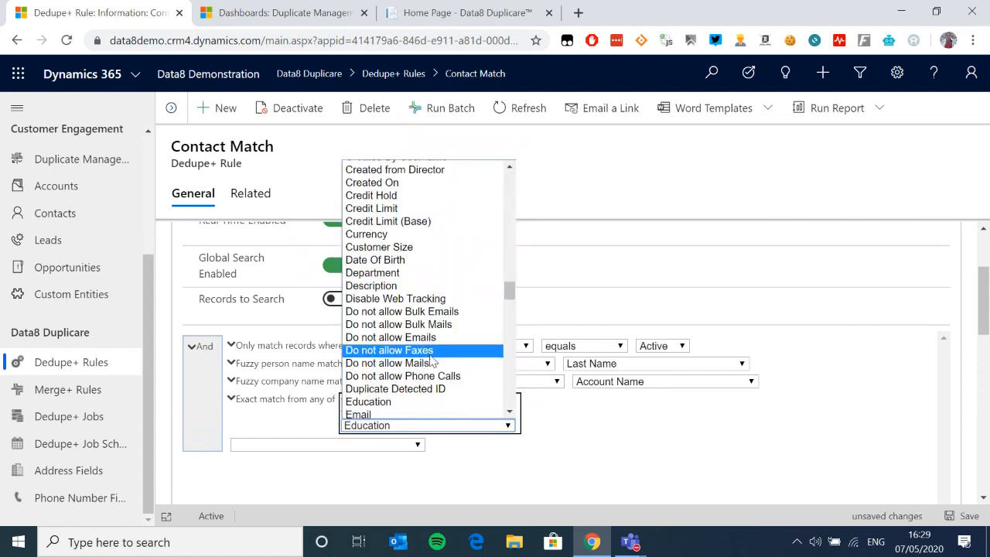
pyautogui.press('Escape')
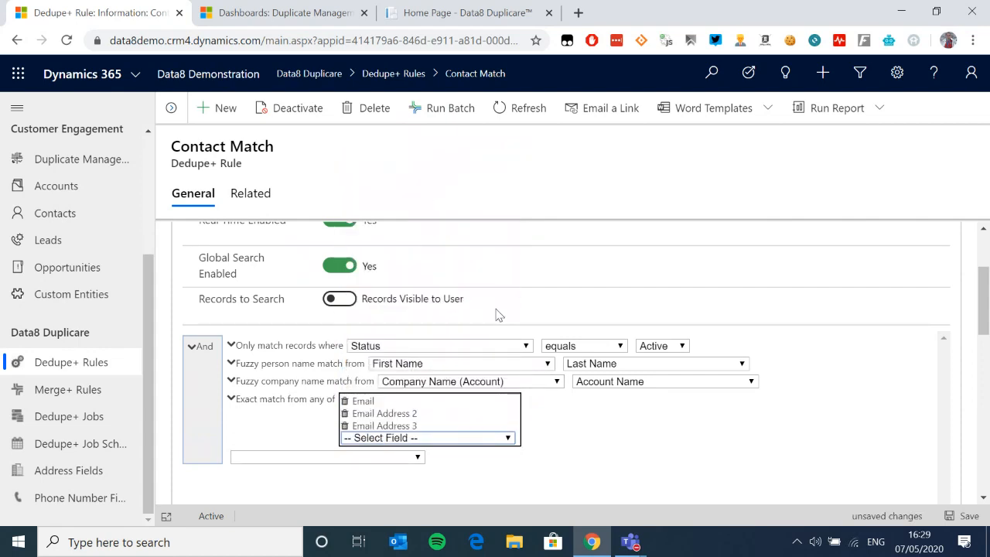
# Step: Delete the email across-fields condition and reopen the condition-type list
pyautogui.click(232, 399)
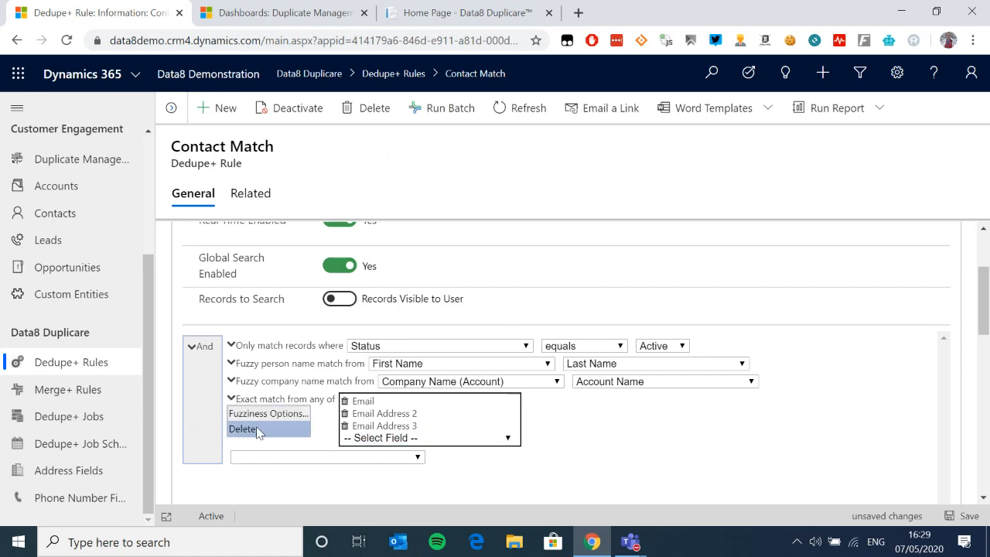
pyautogui.click(242, 429)
pyautogui.click(292, 401)
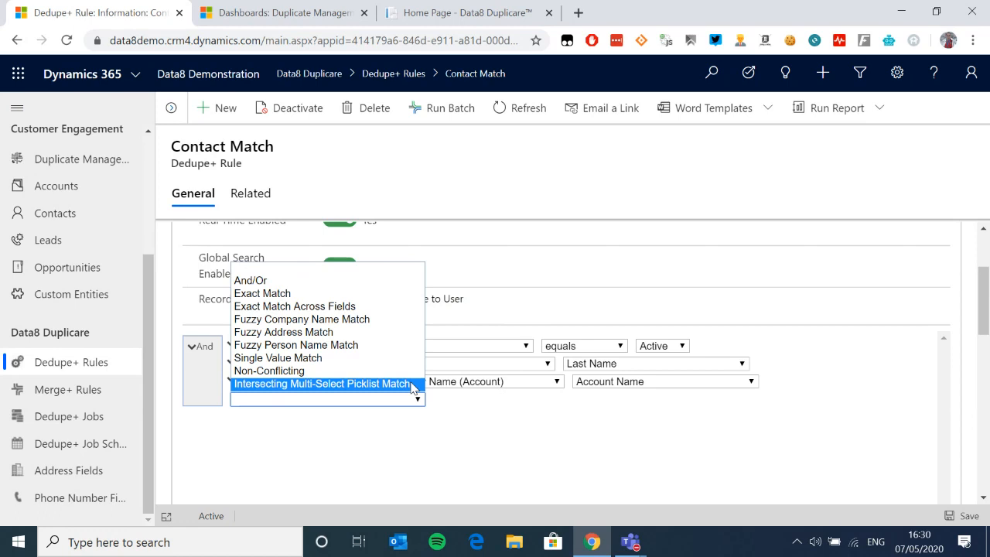
# Step: Close the condition-type list without choosing a type and scroll back to the conditions
pyautogui.click(484, 407)
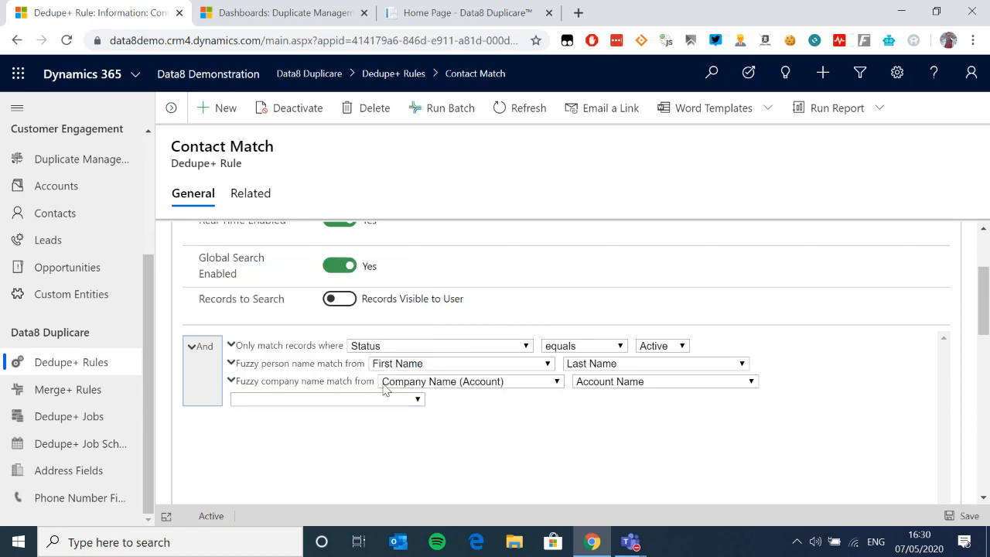
pyautogui.scroll(2, 408, 386)
pyautogui.scroll(-2, 409, 386)
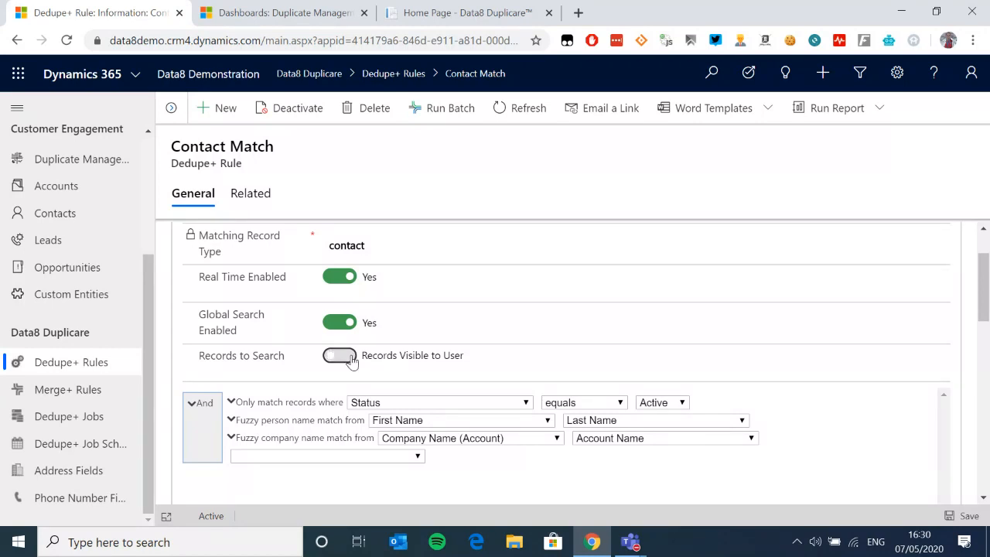
pyautogui.click(340, 356)
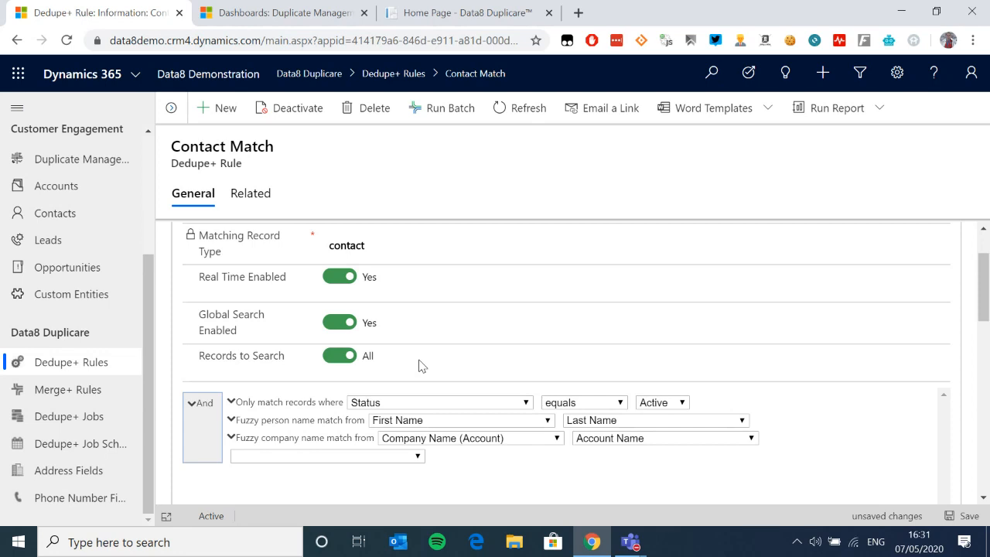
pyautogui.click(344, 355)
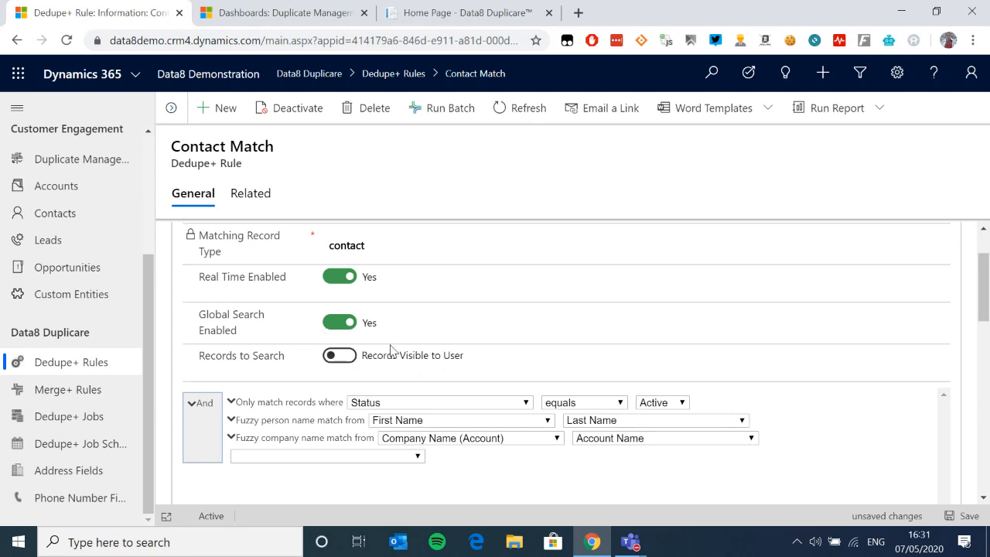
pyautogui.scroll(1, 367, 364)
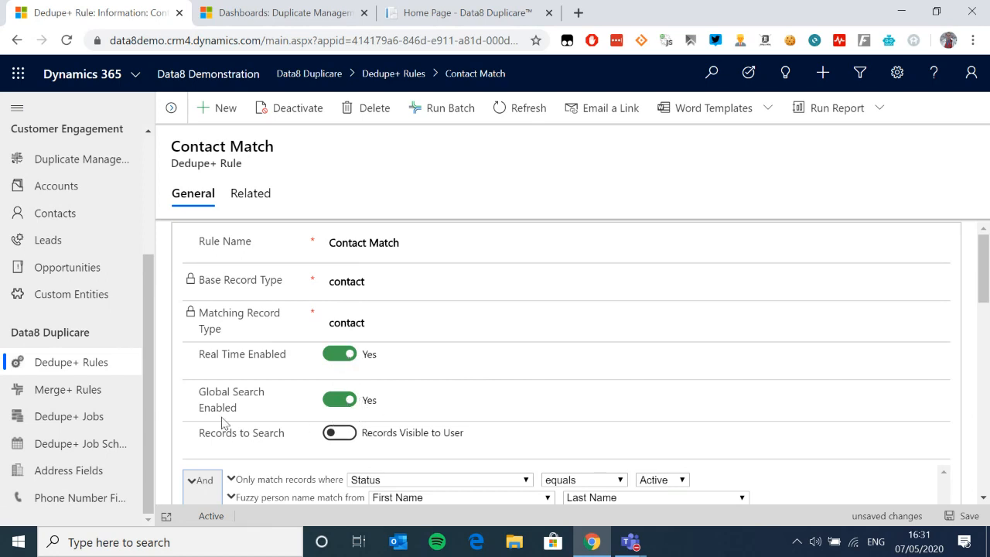
# Step: Go to Contacts, saving the Contact Match rule changes, and start a new contact
pyautogui.click(63, 221)
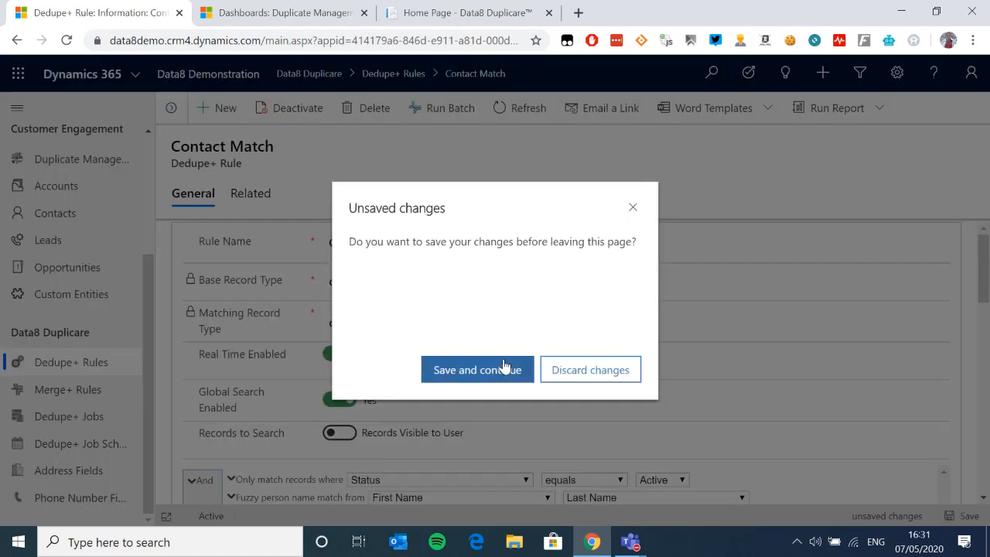
pyautogui.click(515, 363)
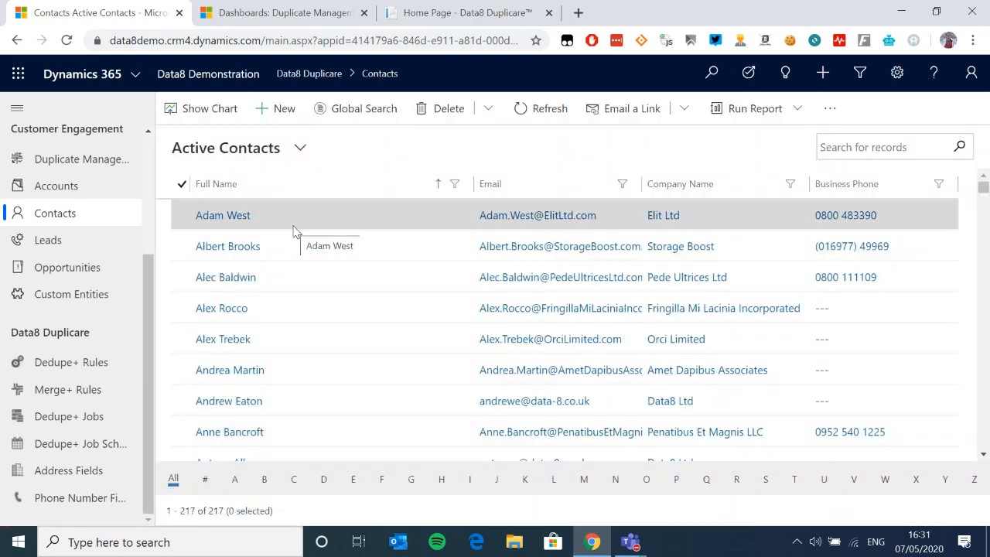
pyautogui.click(282, 109)
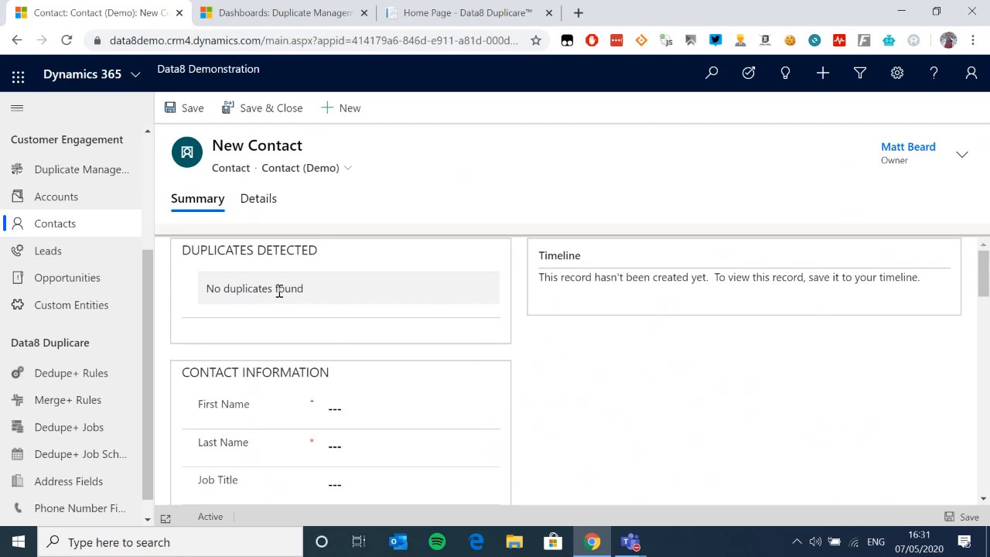
# Step: Set the new contact's account to Data8 Ltd by searching 'data8'
pyautogui.scroll(-1, 276, 310)
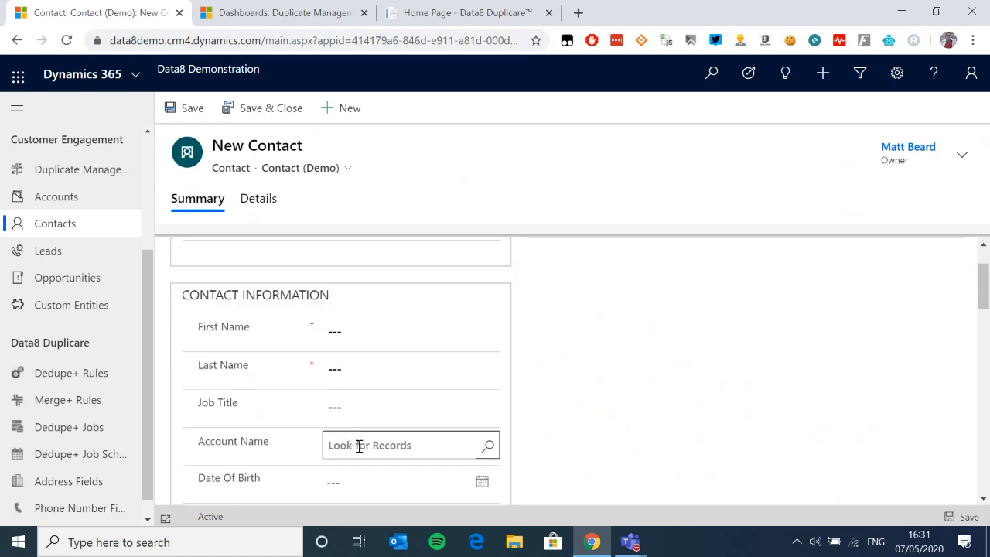
pyautogui.click(394, 441)
pyautogui.write('data8')
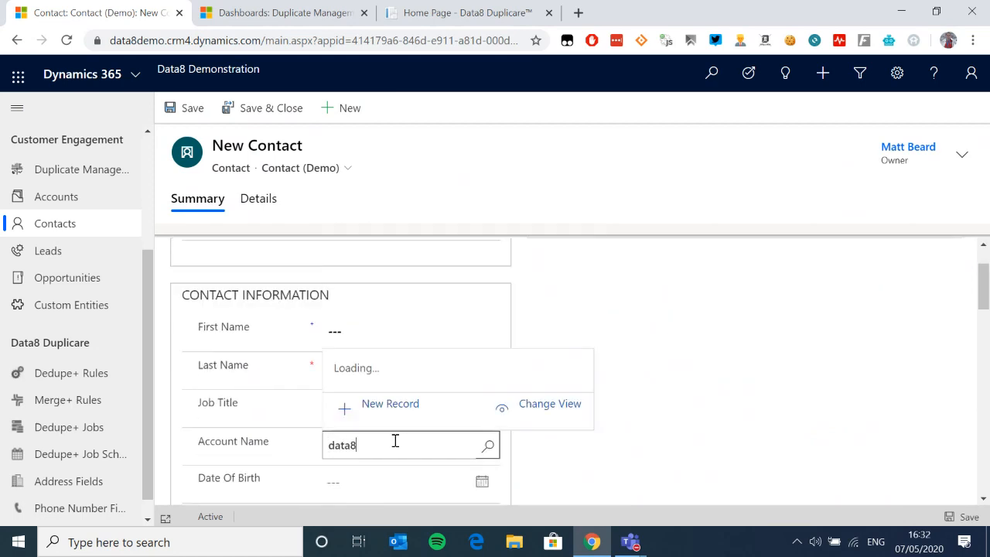
pyautogui.click(431, 250)
# Step: Enter the contact's first and last name and Job Title IT to trigger duplicate checking
pyautogui.click(365, 324)
pyautogui.press('Tab')
pyautogui.press('Tab')
pyautogui.write('IT')
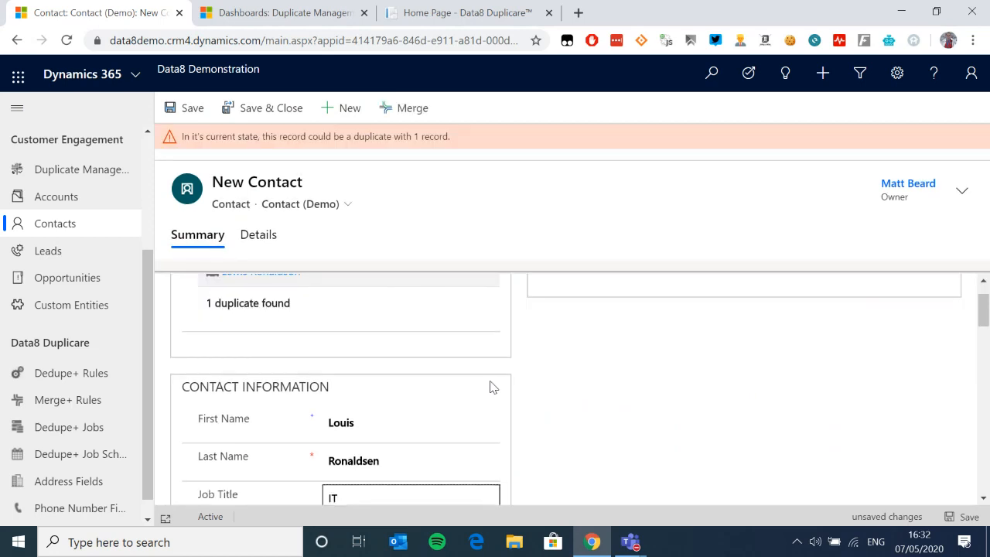
pyautogui.click(687, 436)
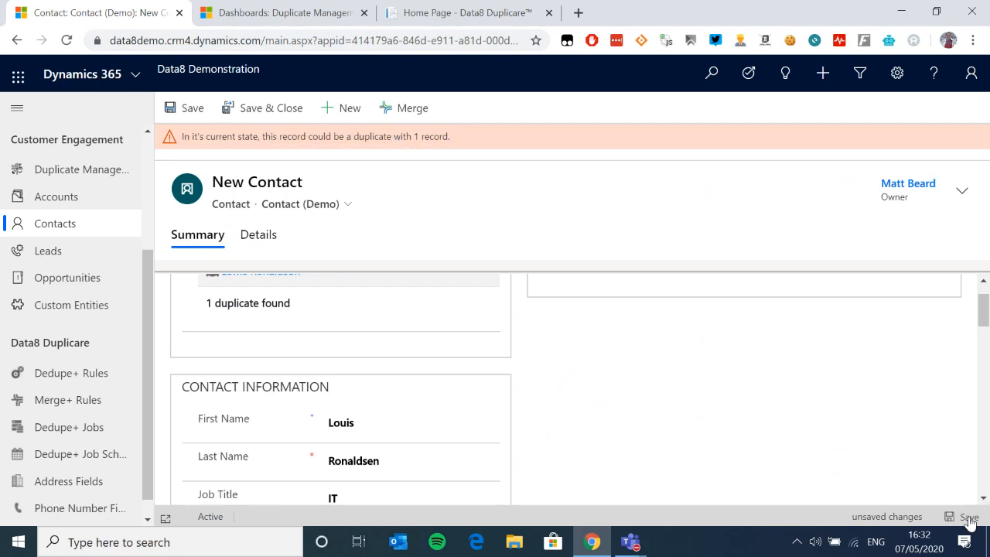
pyautogui.scroll(1, 441, 367)
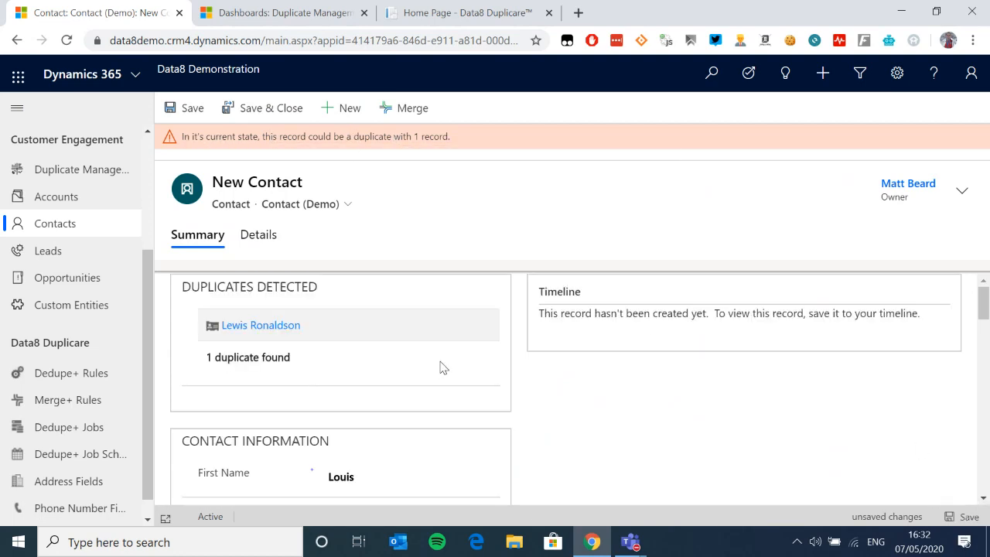
pyautogui.rightClick(282, 326)
pyautogui.click(333, 338)
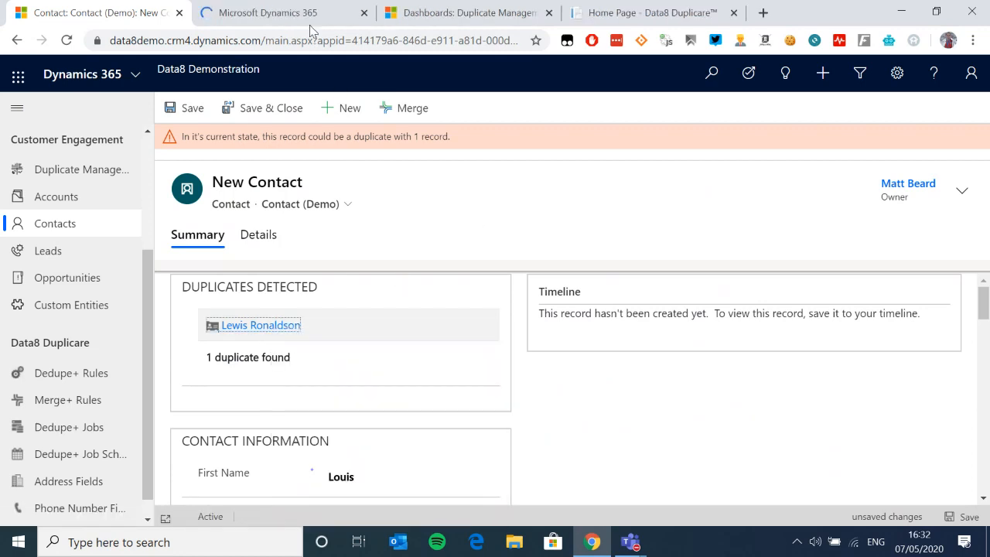
pyautogui.click(310, 21)
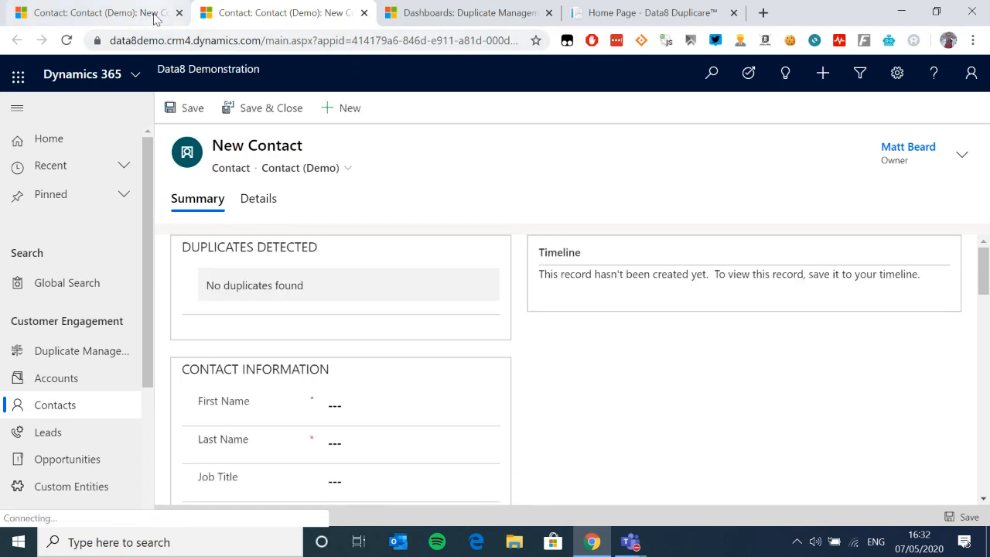
pyautogui.click(363, 13)
pyautogui.scroll(-3, 495, 348)
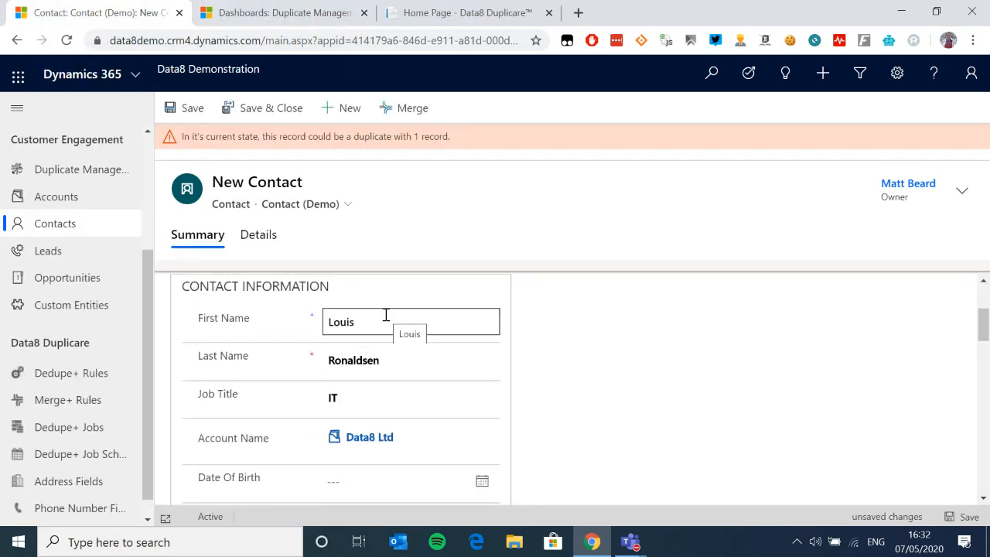
pyautogui.scroll(-1, 587, 426)
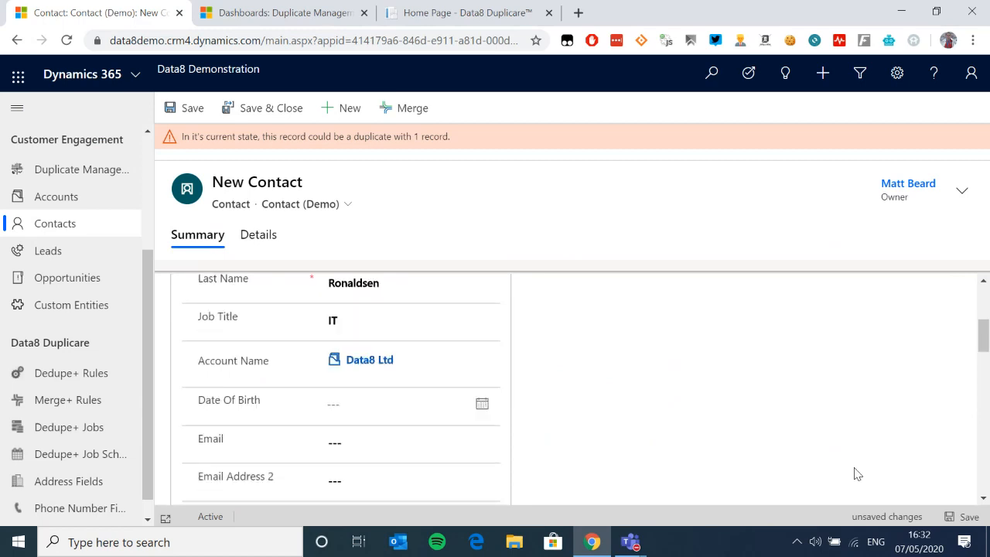
pyautogui.click(973, 520)
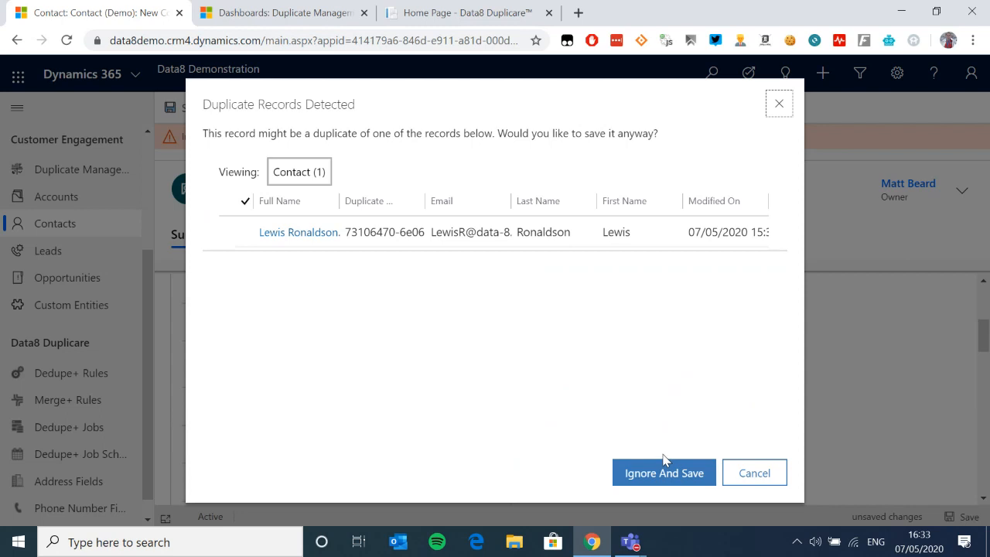
pyautogui.click(764, 476)
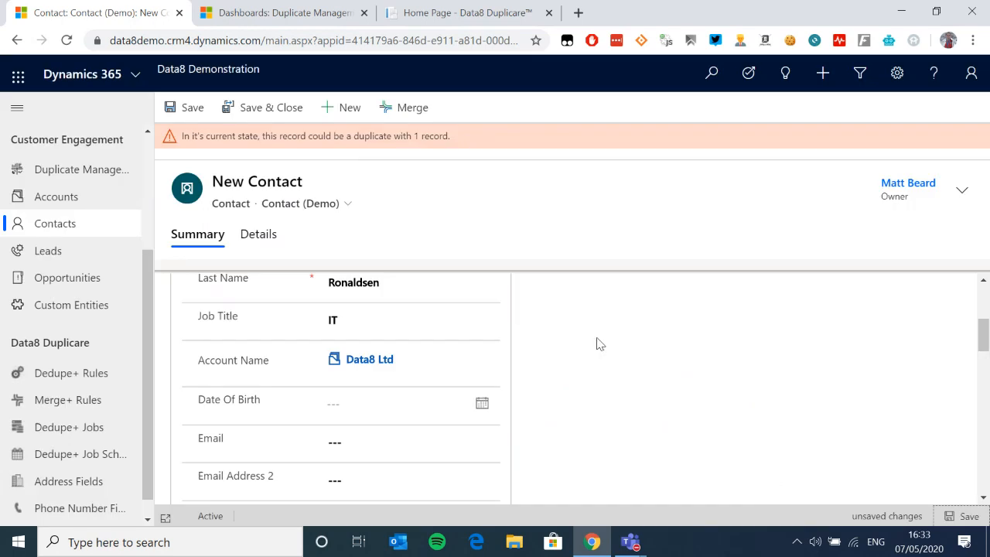
# Step: Review the Merging 2 Contacts grid and confirm merging the new contact into its duplicate
pyautogui.click(402, 108)
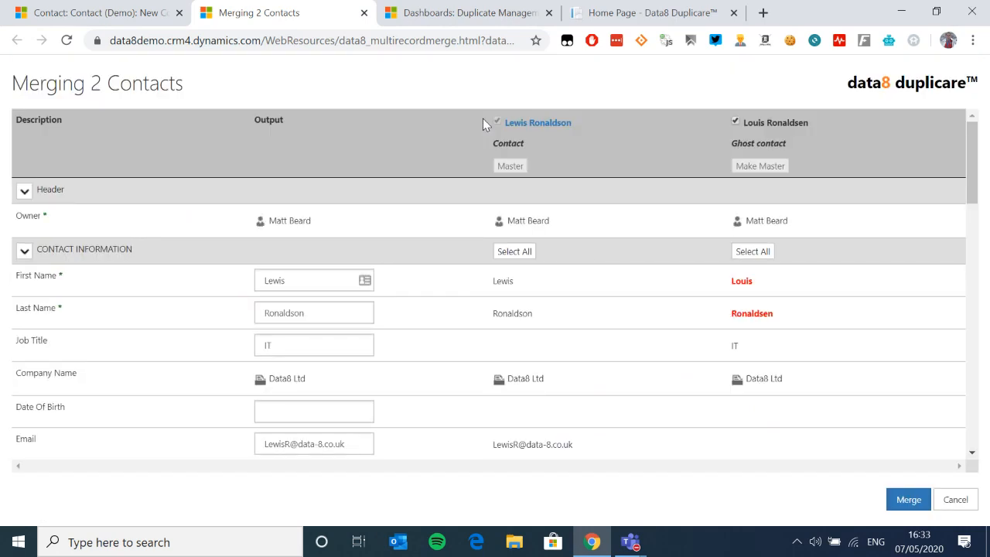
pyautogui.scroll(-1, 542, 398)
pyautogui.scroll(1, 545, 384)
pyautogui.scroll(-3, 415, 355)
pyautogui.scroll(5, 414, 354)
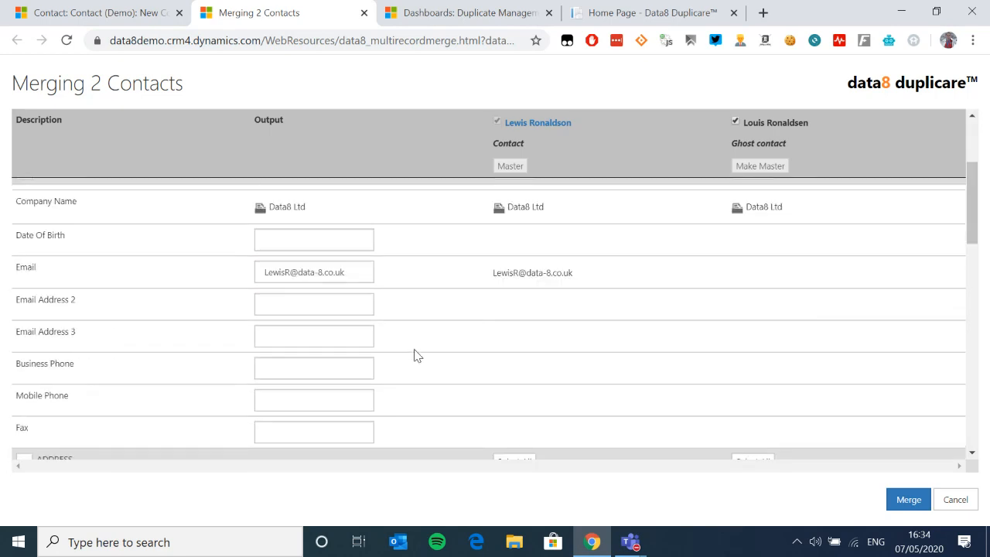
pyautogui.scroll(-3, 392, 338)
pyautogui.click(908, 500)
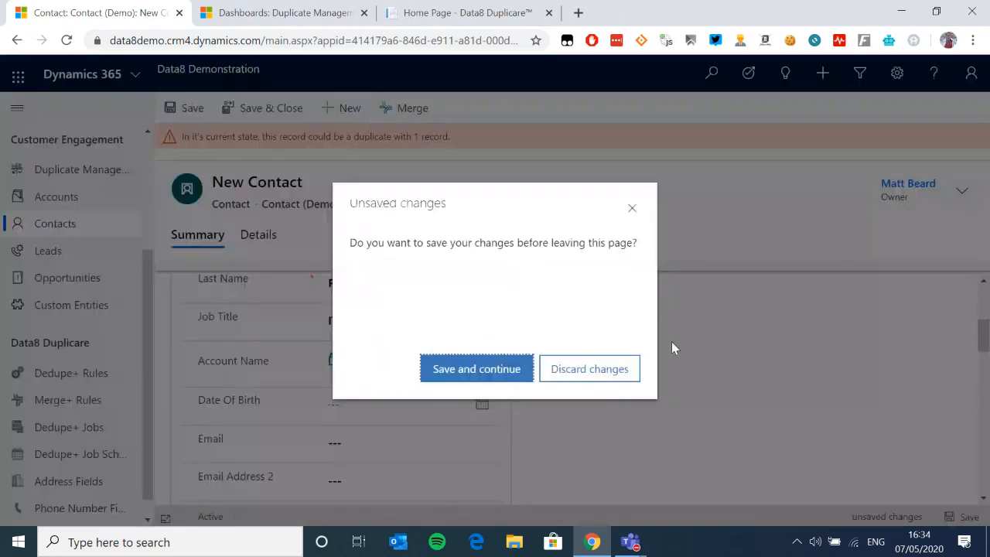
# Step: Discard the new contact and review the merged record: Job Title IT, account Data8 Ltd, no duplicates
pyautogui.click(613, 379)
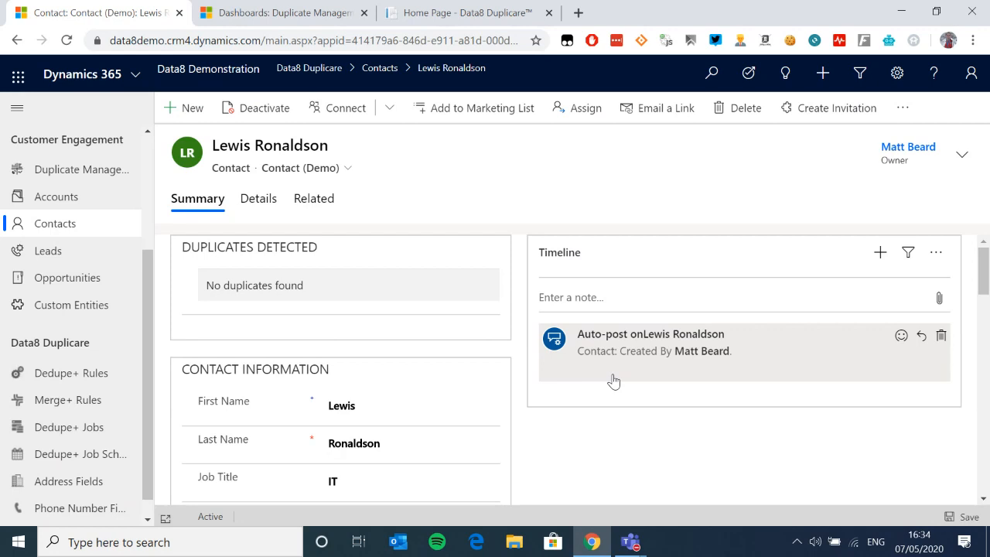
pyautogui.scroll(-1, 621, 369)
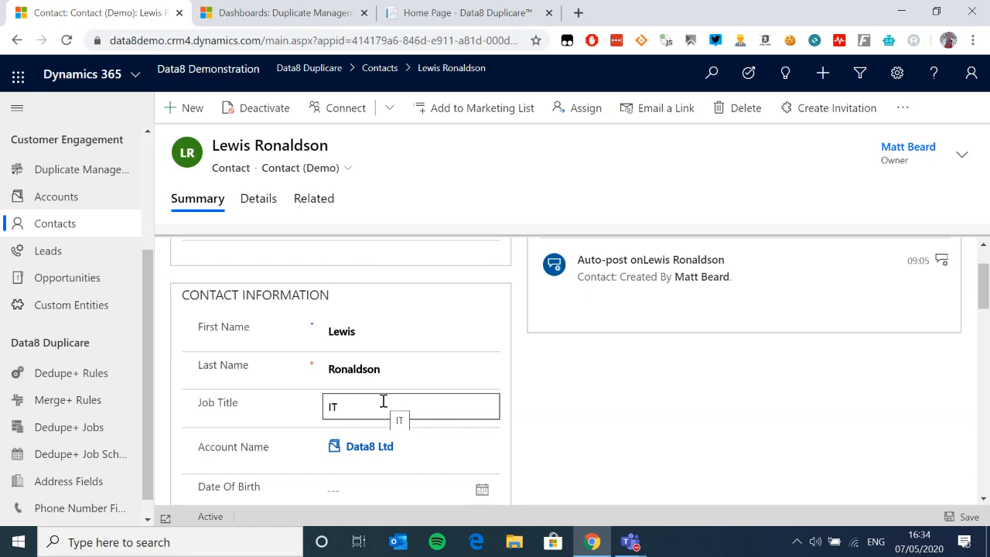
pyautogui.scroll(-1, 616, 424)
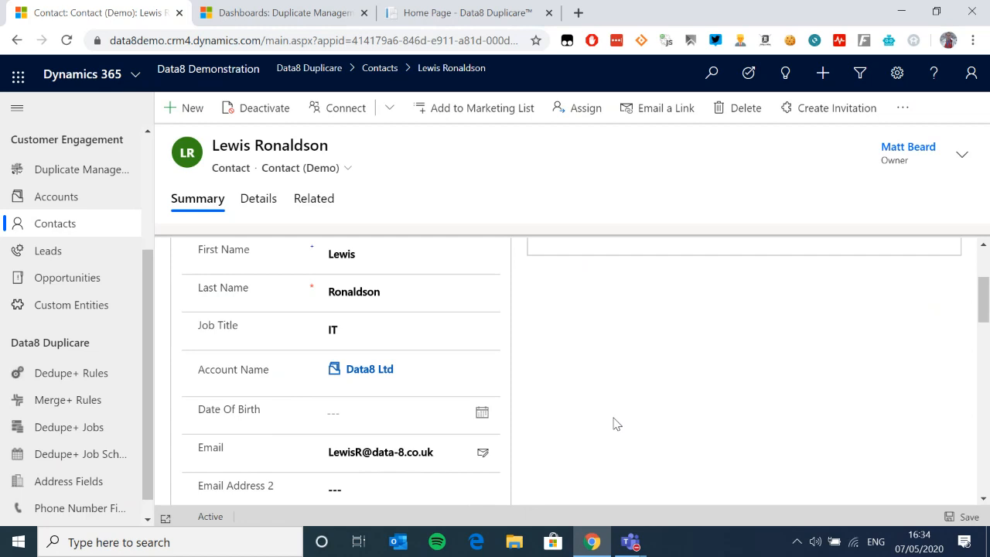
pyautogui.scroll(2, 603, 420)
pyautogui.scroll(3, 140, 325)
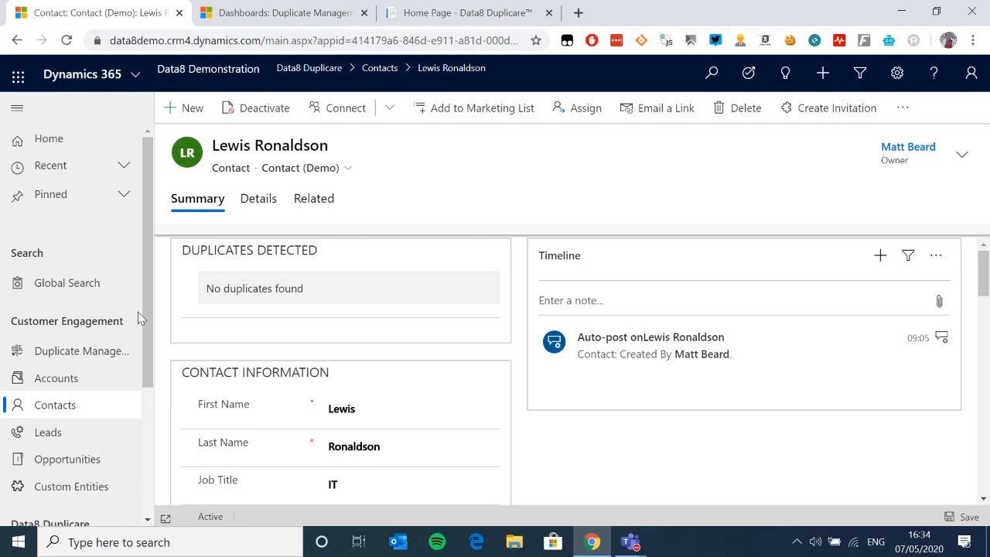
# Step: In Find Potential Duplicates, enter company Data Eight plus the contact's first and last name
pyautogui.click(70, 293)
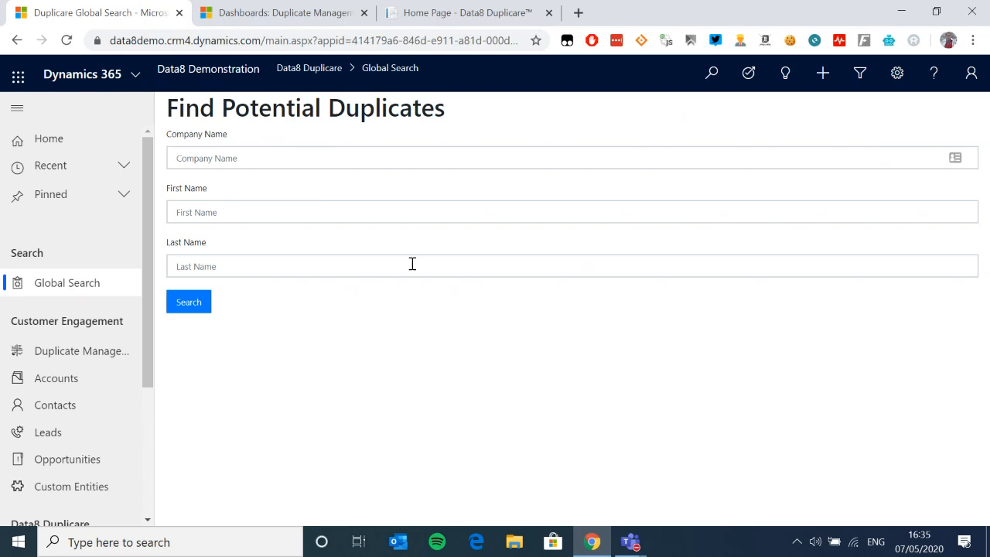
pyautogui.click(248, 154)
pyautogui.write('Data Eight')
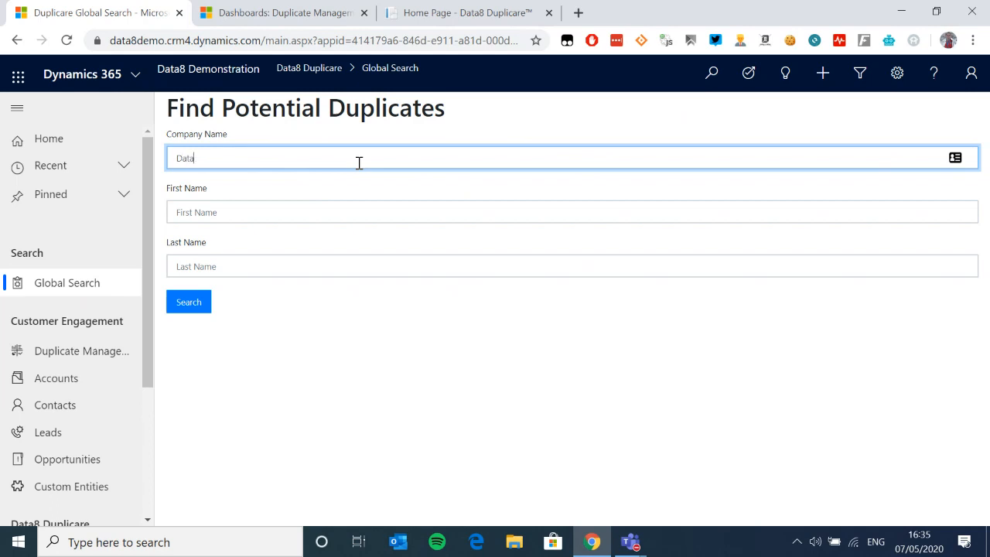
pyautogui.press('Tab')
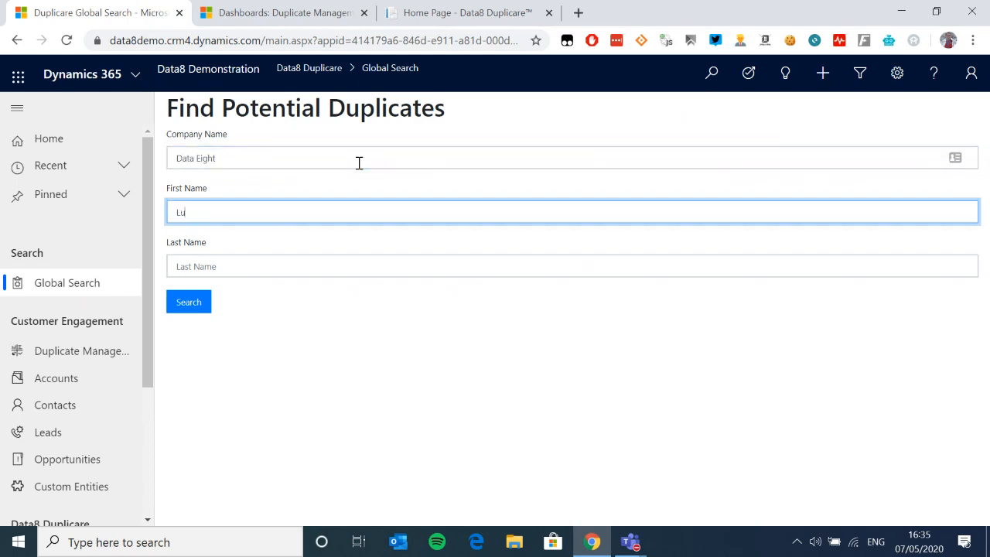
pyautogui.press('Tab')
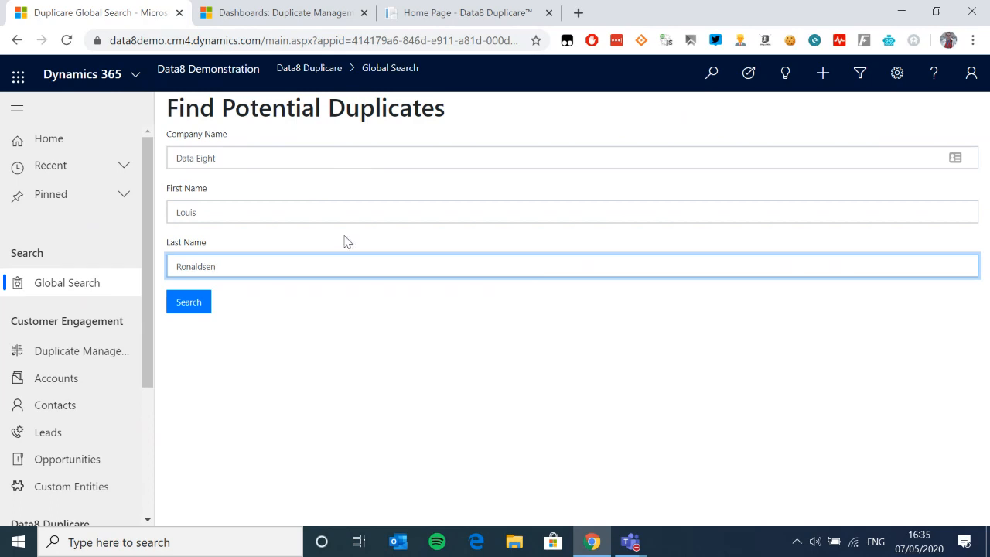
# Step: Run the duplicate search, review the three matches found, then go to the Duplicate Management dashboard
pyautogui.click(186, 308)
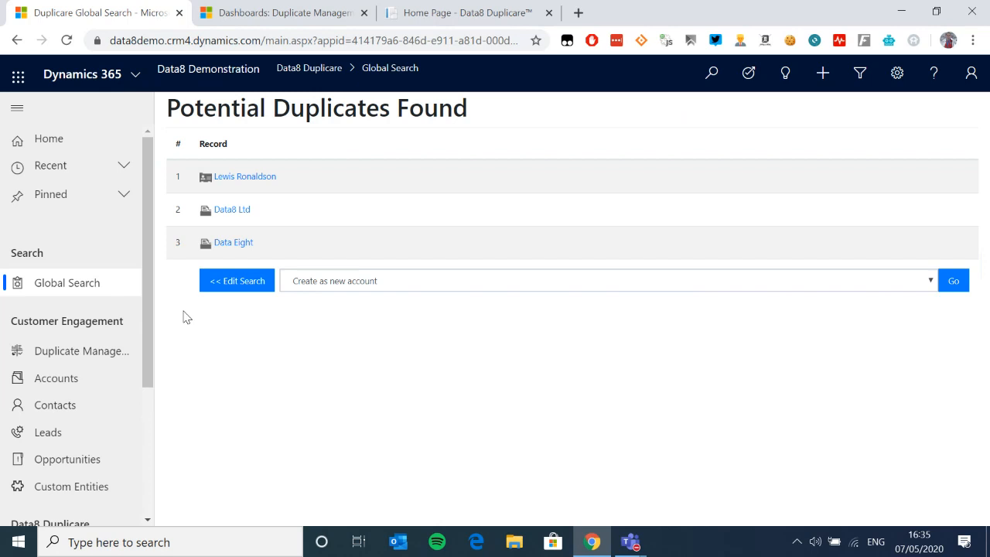
pyautogui.scroll(-1, 62, 433)
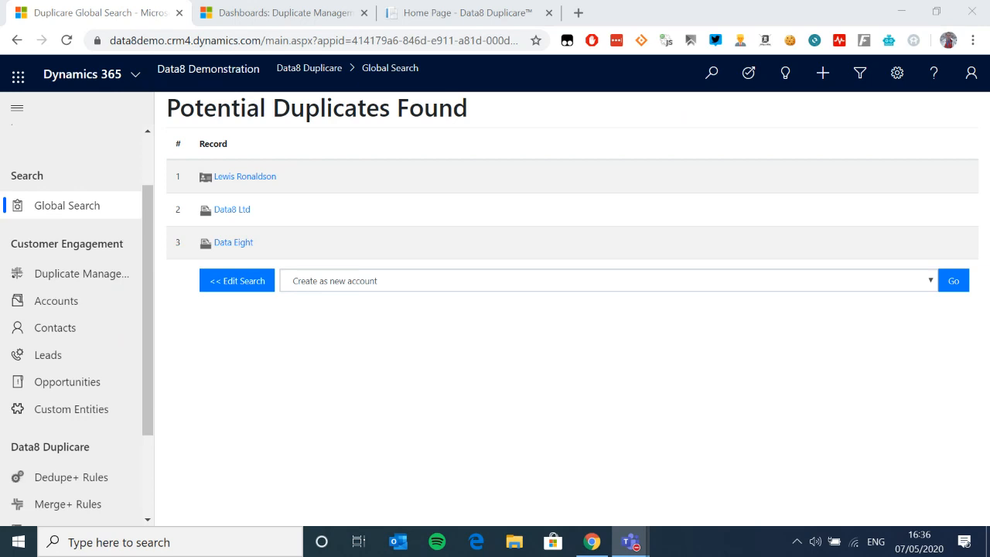
pyautogui.click(85, 274)
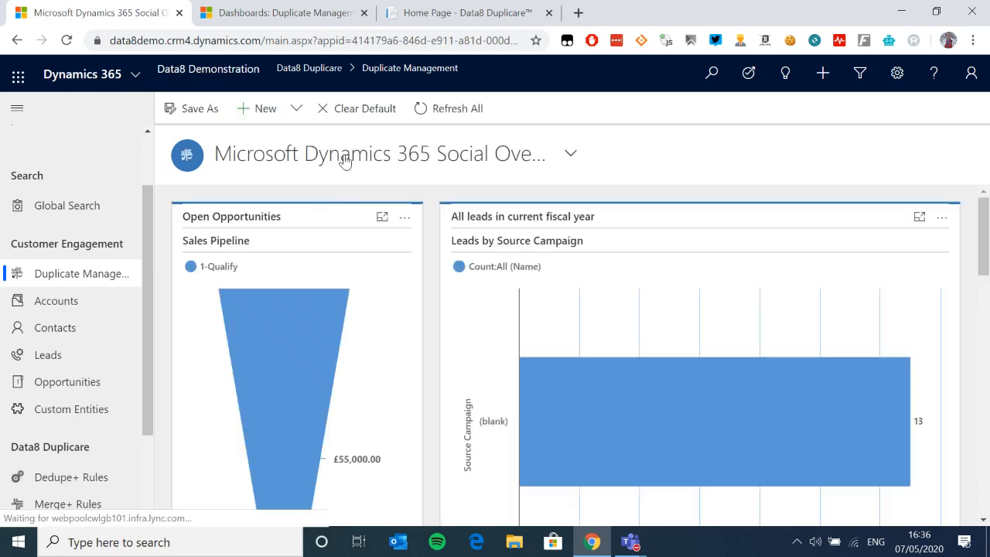
pyautogui.click(347, 159)
pyautogui.scroll(2, 514, 257)
pyautogui.click(473, 270)
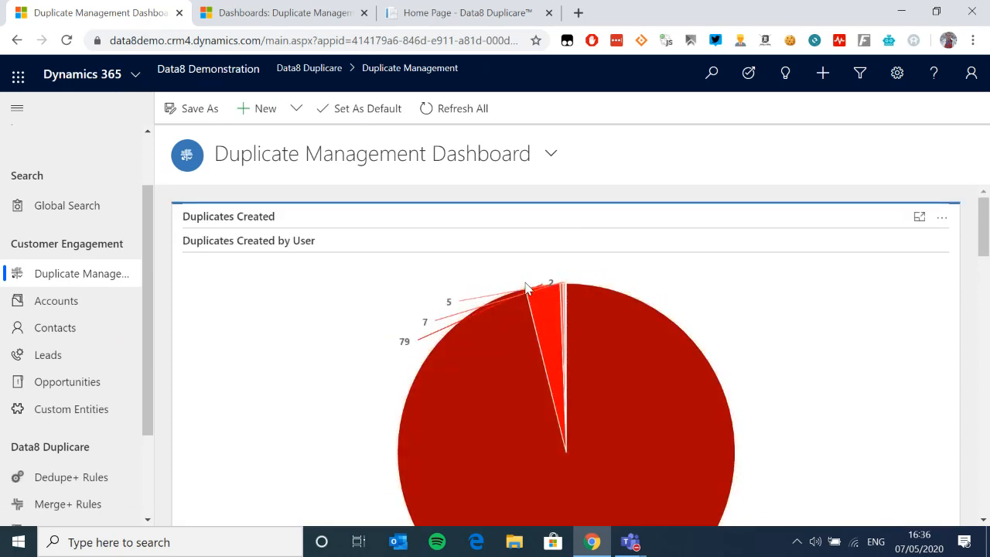
pyautogui.scroll(-1, 526, 288)
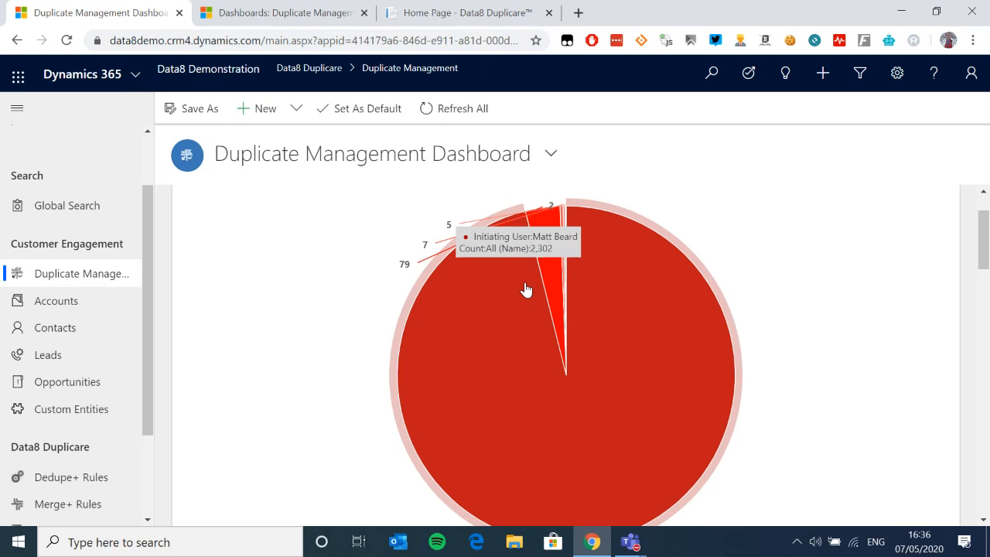
pyautogui.scroll(1, 549, 315)
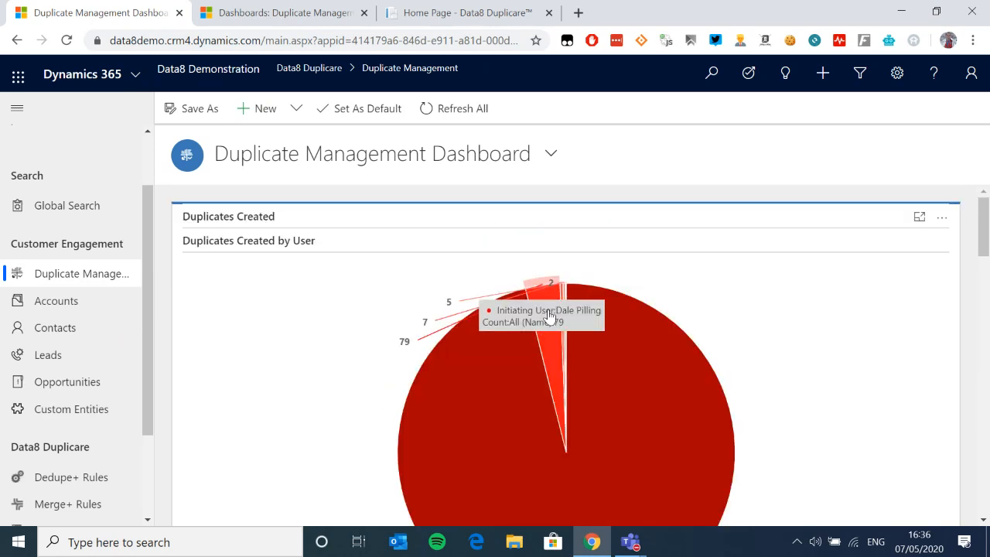
pyautogui.scroll(-4, 549, 317)
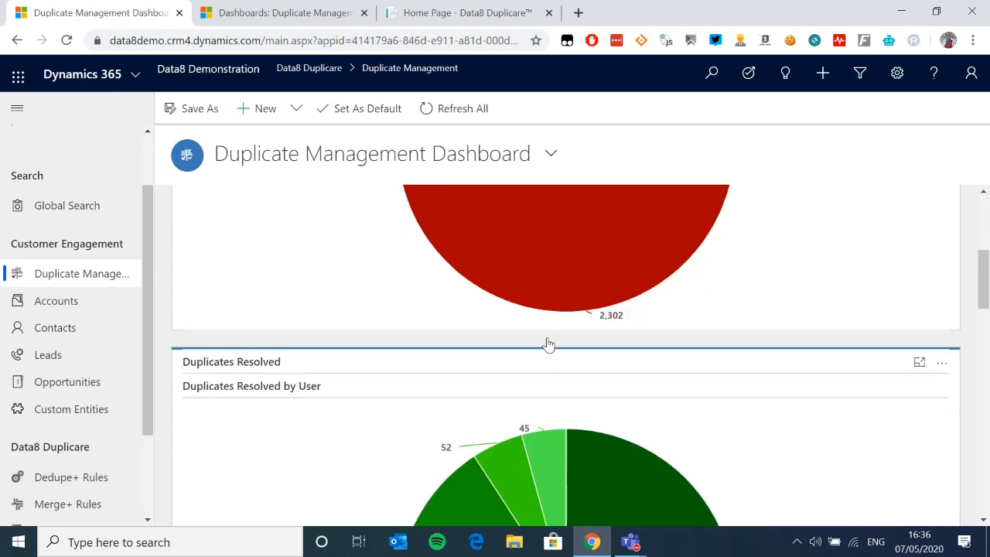
pyautogui.scroll(-2, 548, 344)
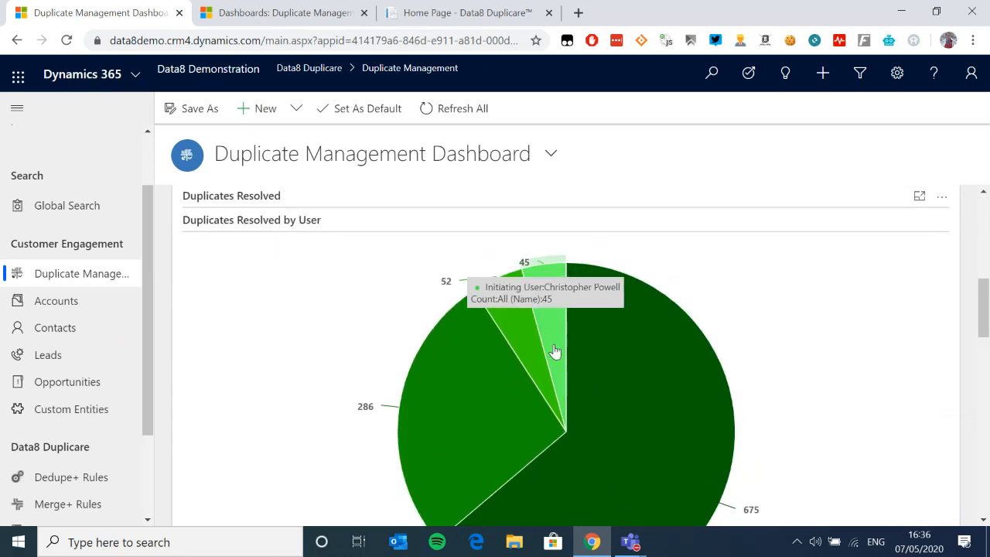
pyautogui.scroll(-7, 572, 352)
pyautogui.scroll(4, 593, 354)
pyautogui.scroll(9, 592, 354)
pyautogui.scroll(-3, 618, 344)
pyautogui.scroll(3, 611, 332)
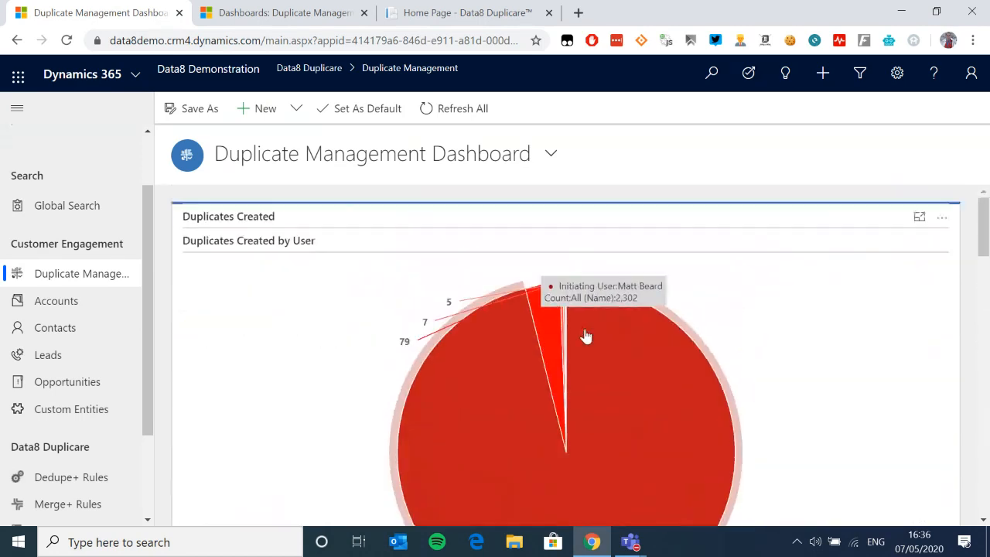
pyautogui.scroll(-2, 611, 383)
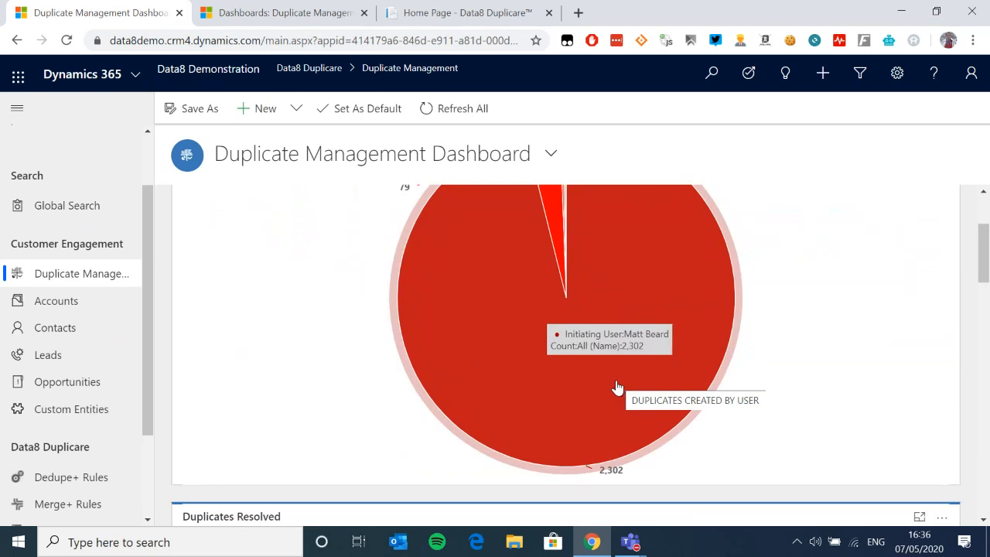
pyautogui.scroll(-5, 616, 387)
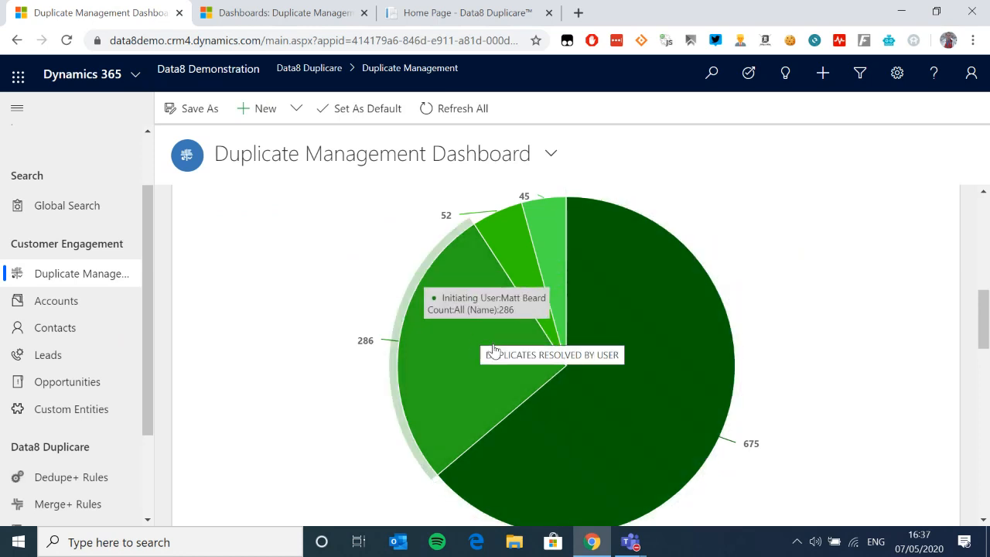
pyautogui.scroll(2, 494, 352)
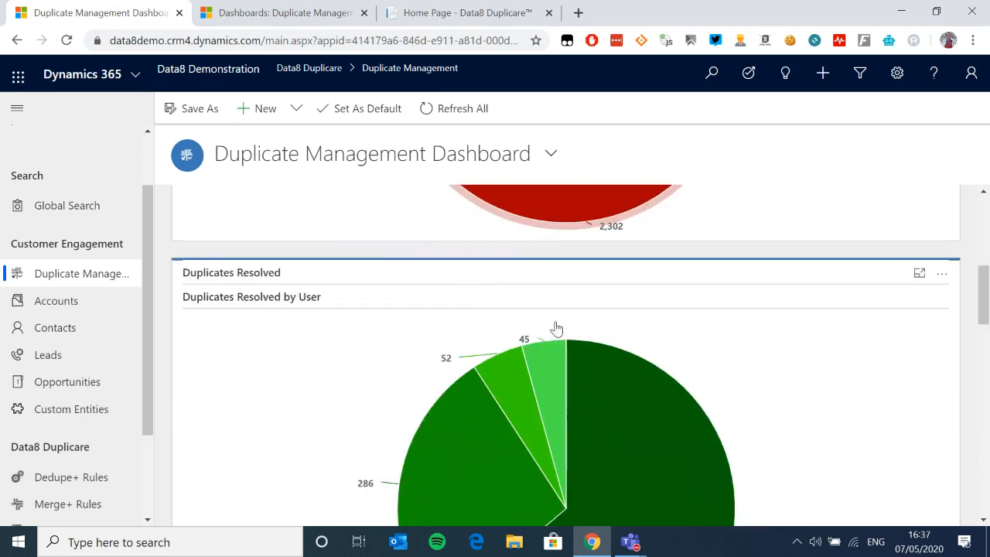
pyautogui.scroll(-2, 553, 329)
pyautogui.scroll(-4, 553, 331)
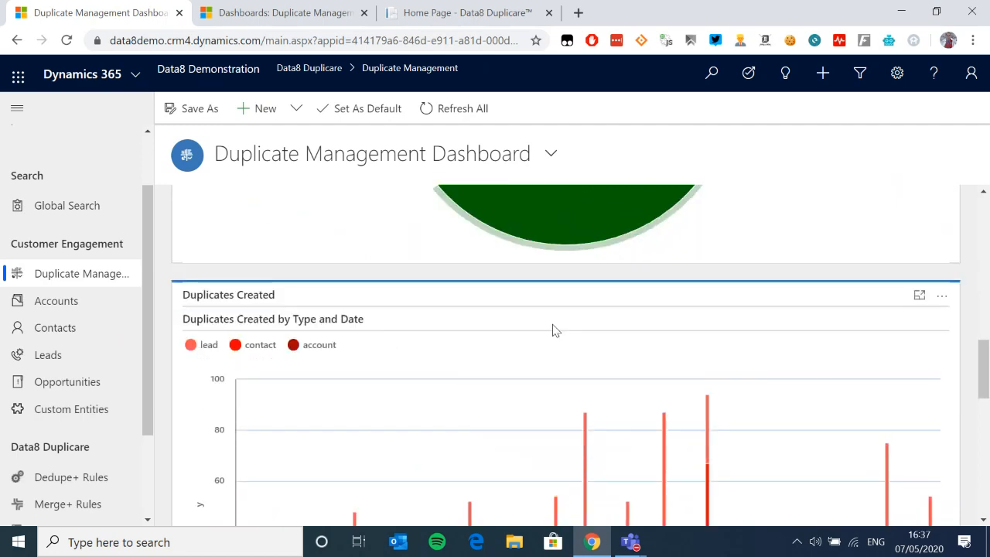
pyautogui.scroll(-3, 552, 330)
pyautogui.scroll(-4, 685, 335)
pyautogui.scroll(-2, 510, 352)
pyautogui.scroll(2, 593, 343)
pyautogui.scroll(-2, 593, 343)
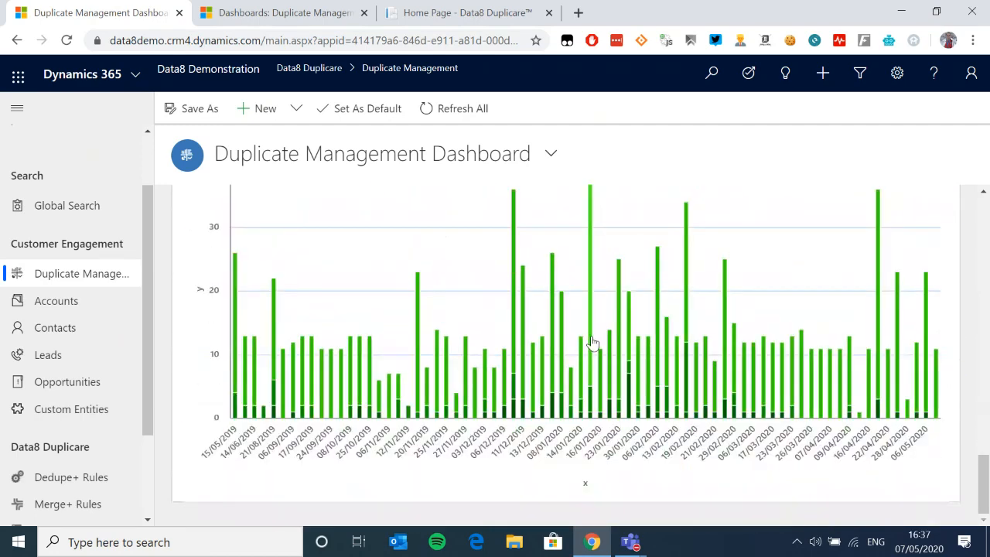
pyautogui.scroll(8, 592, 343)
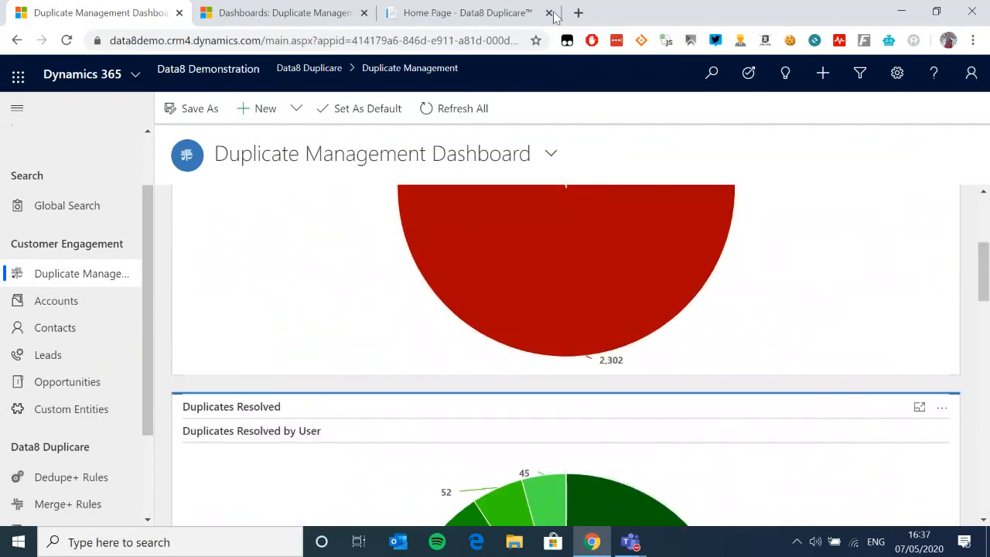
pyautogui.scroll(1, 450, 215)
pyautogui.scroll(3, 450, 215)
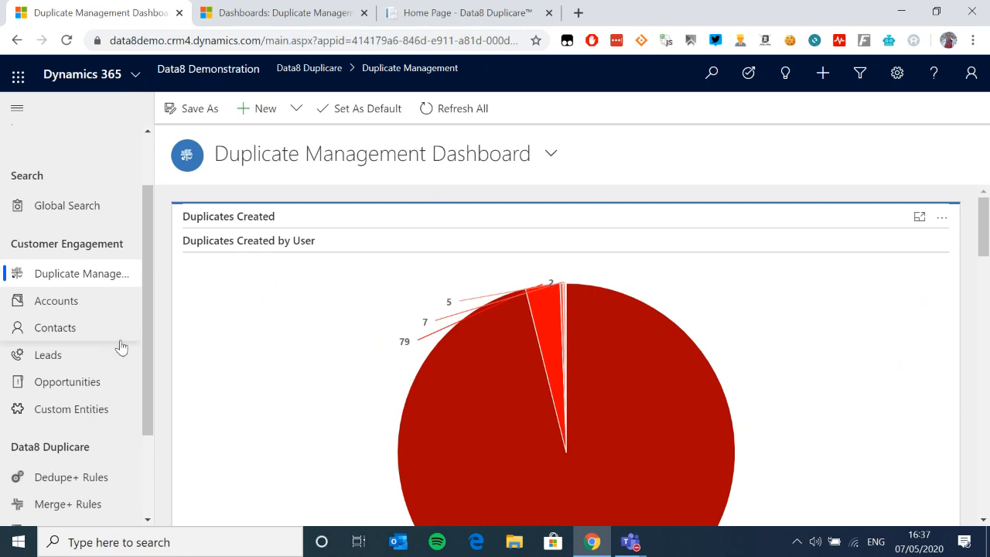
pyautogui.scroll(-3, 93, 376)
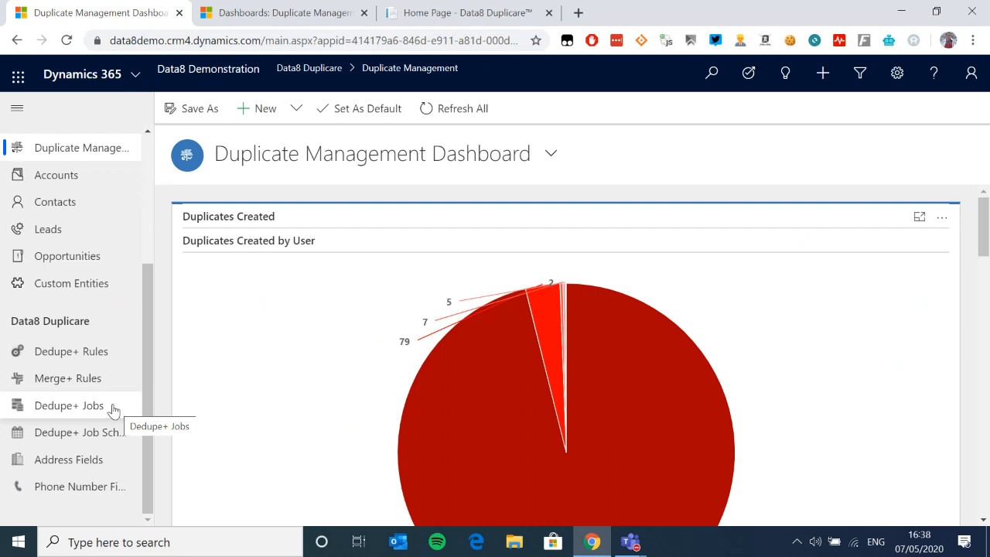
# Step: Start a batch job from the Contact Match Dedupe+ rule, prefilled as Contact Match 07/05/2020
pyautogui.click(108, 357)
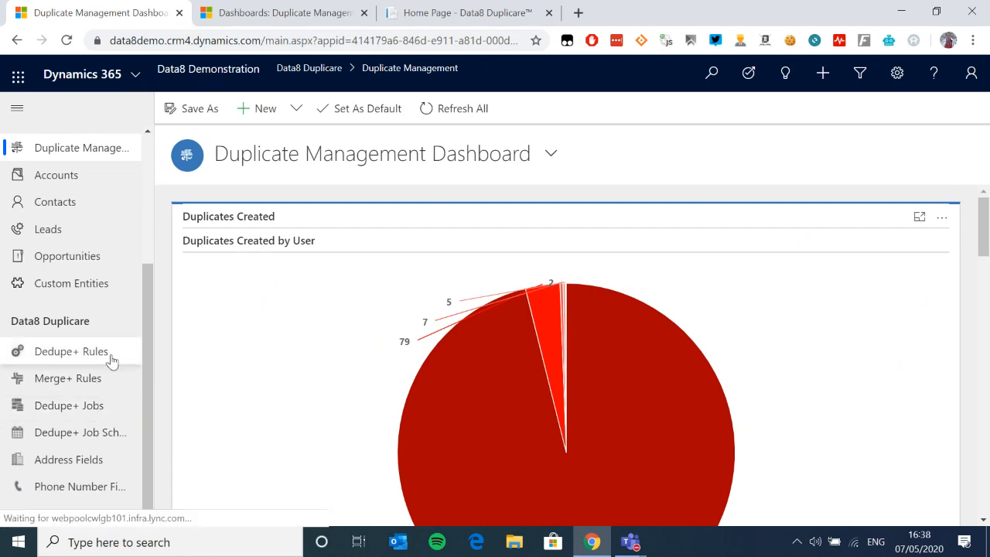
pyautogui.click(232, 246)
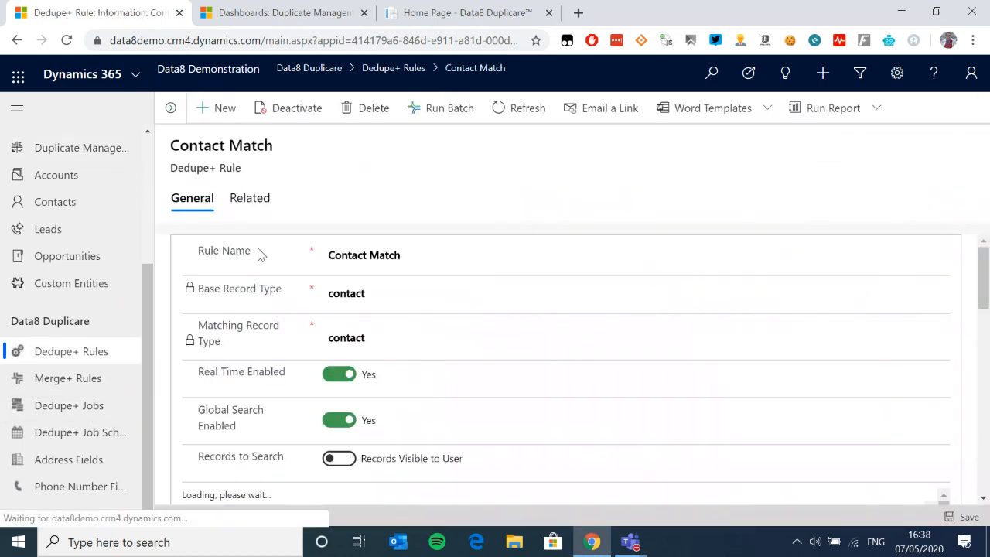
pyautogui.click(450, 112)
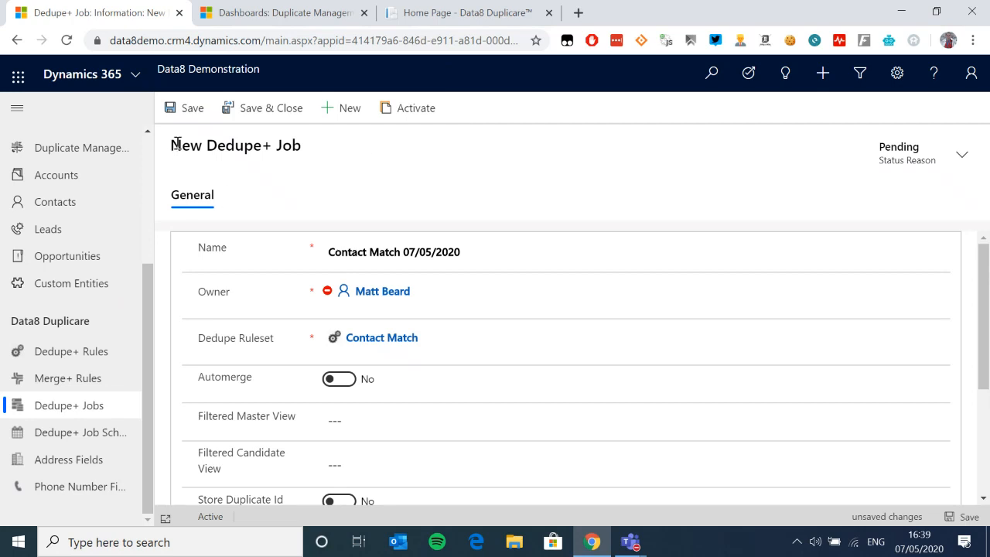
pyautogui.scroll(-1, 436, 274)
pyautogui.scroll(1, 426, 297)
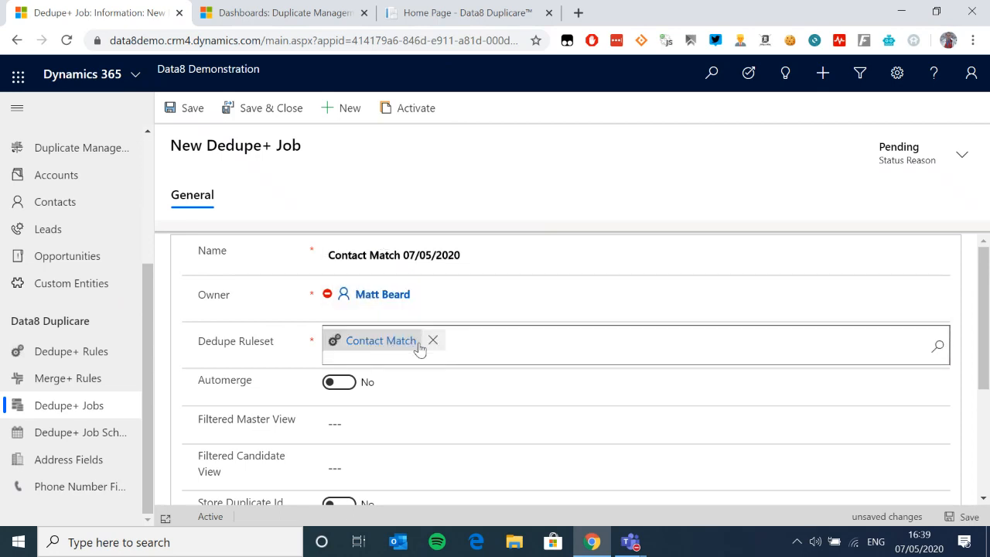
pyautogui.scroll(-1, 387, 344)
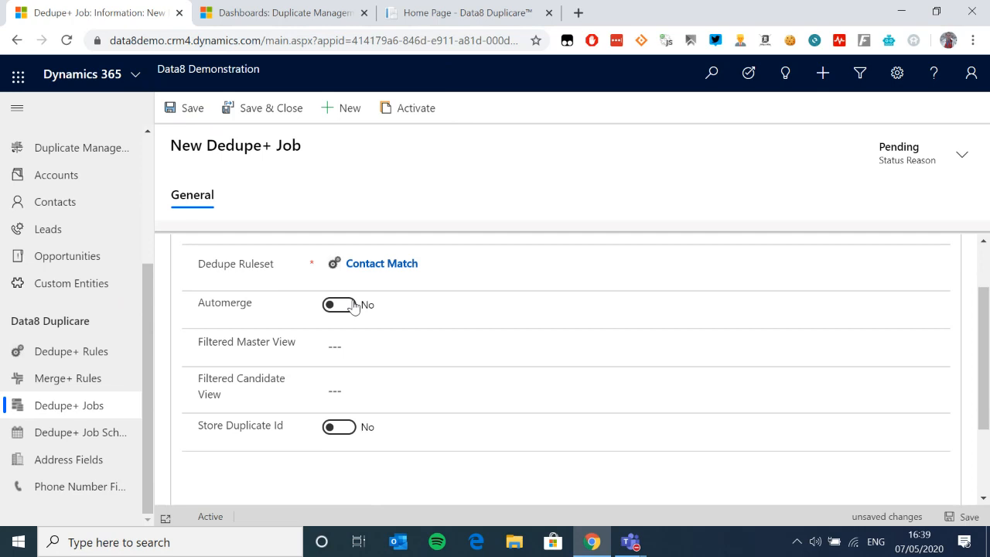
pyautogui.scroll(-1, 376, 320)
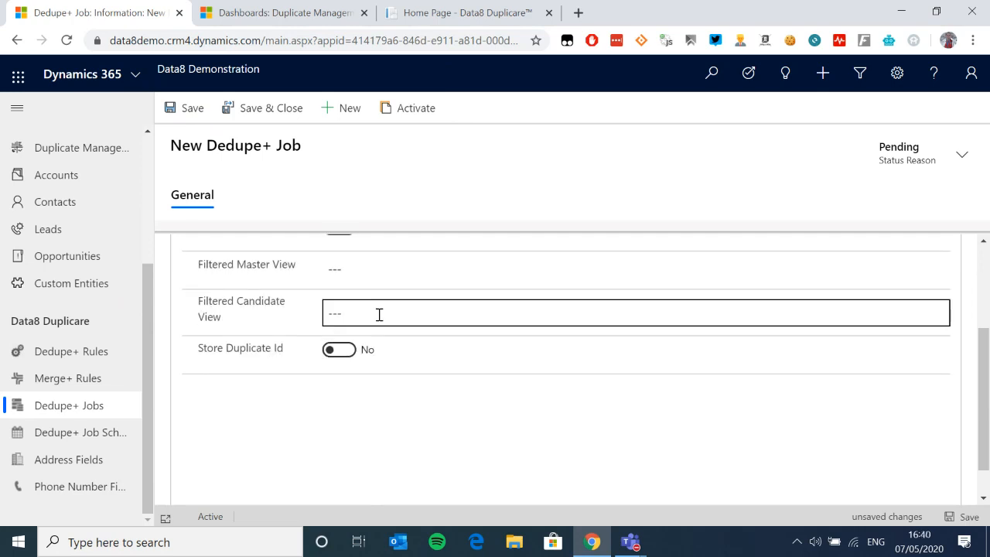
pyautogui.scroll(1, 379, 315)
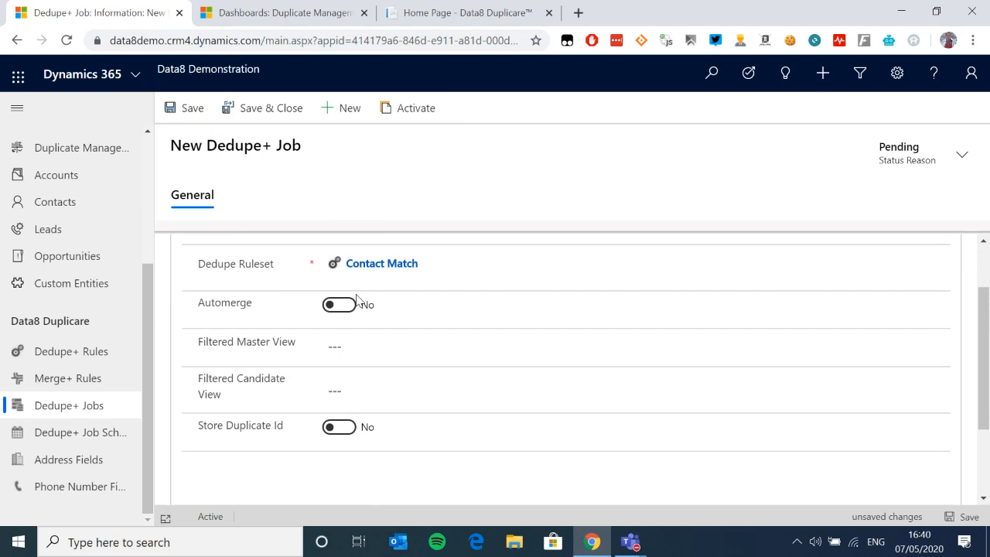
pyautogui.click(410, 337)
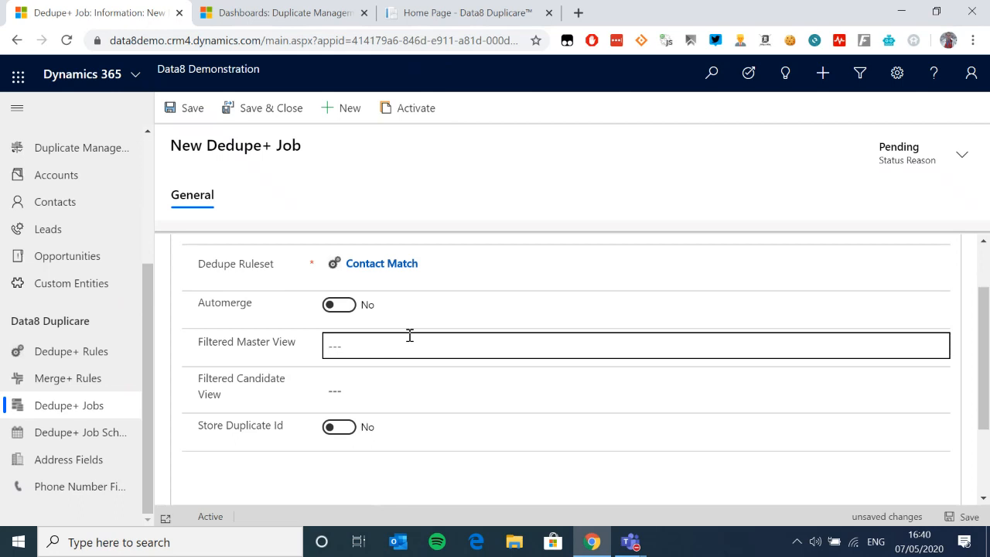
pyautogui.click(410, 335)
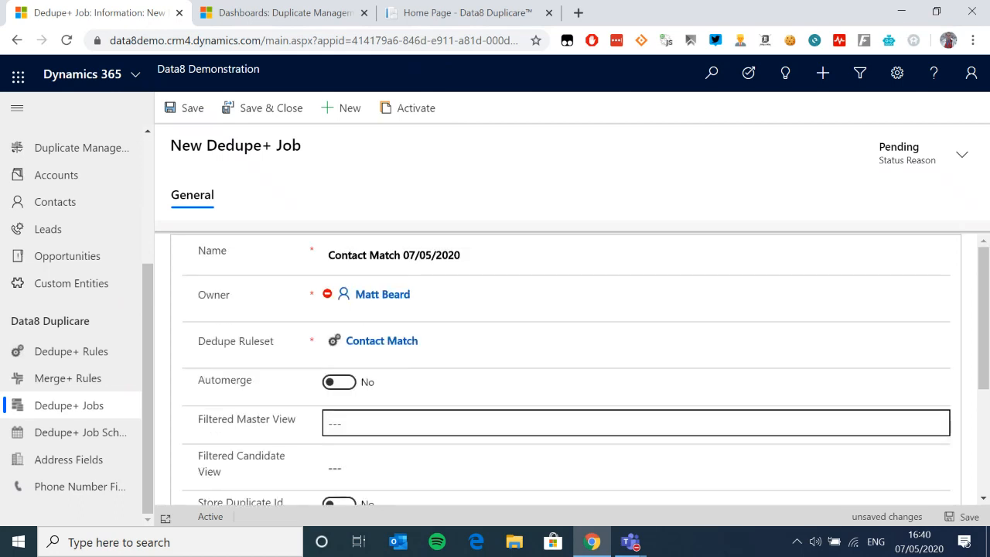
pyautogui.hotkey('alt', 'Tab')
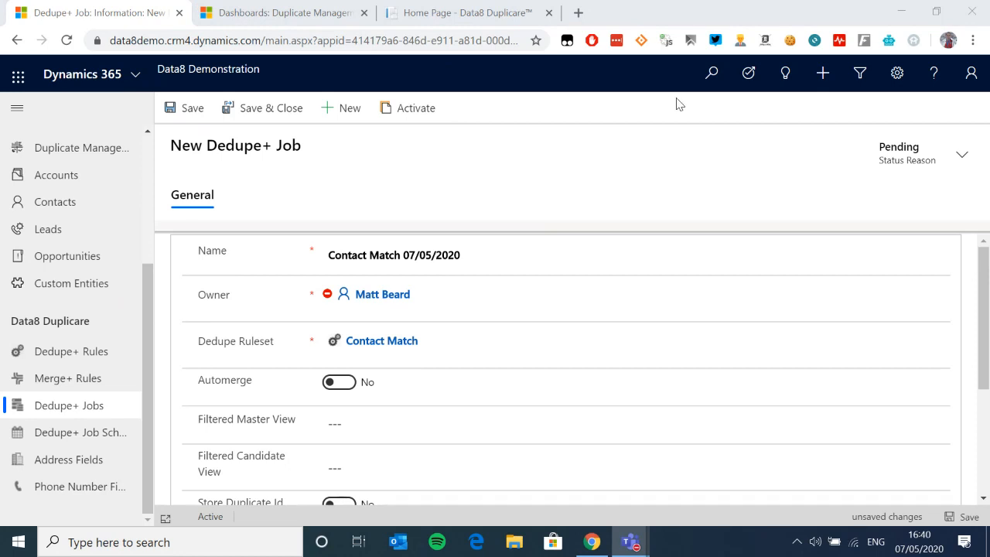
pyautogui.click(382, 412)
pyautogui.scroll(2, 430, 399)
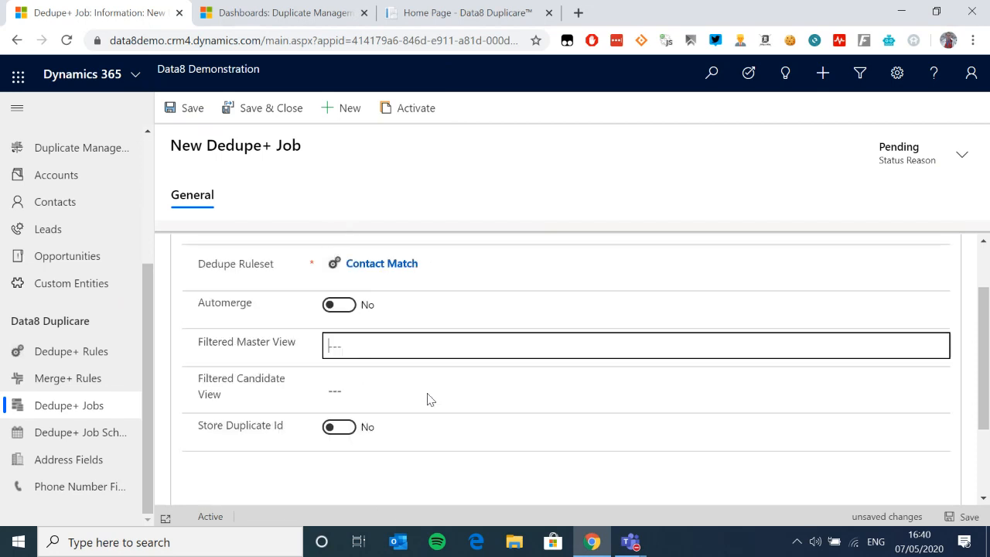
pyautogui.write('cont')
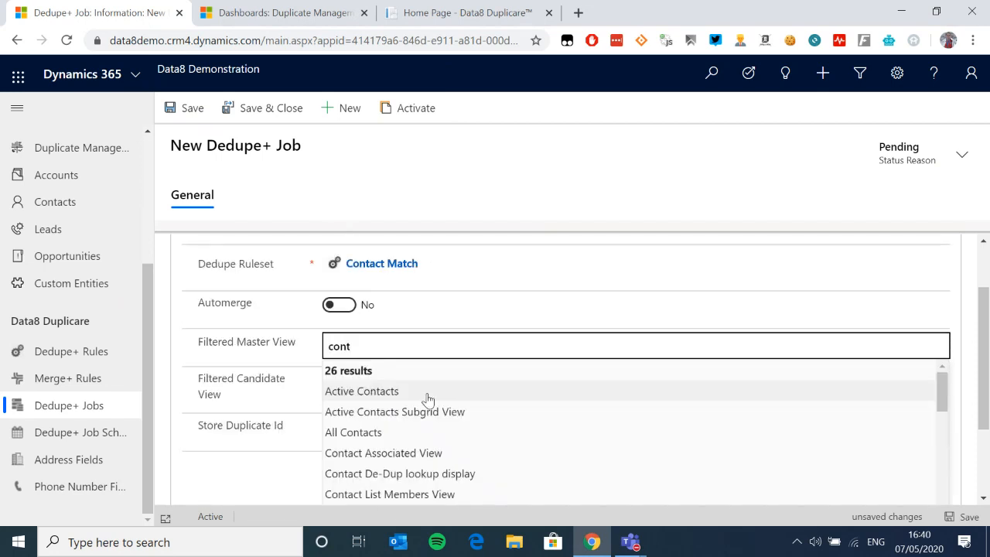
pyautogui.scroll(-5, 428, 398)
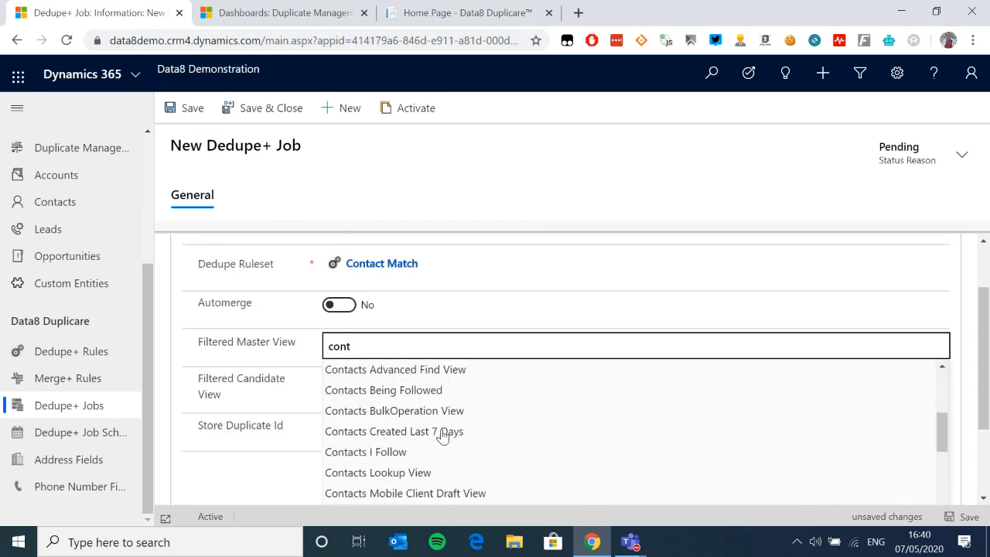
pyautogui.scroll(-1, 440, 434)
pyautogui.scroll(3, 440, 432)
pyautogui.scroll(4, 440, 431)
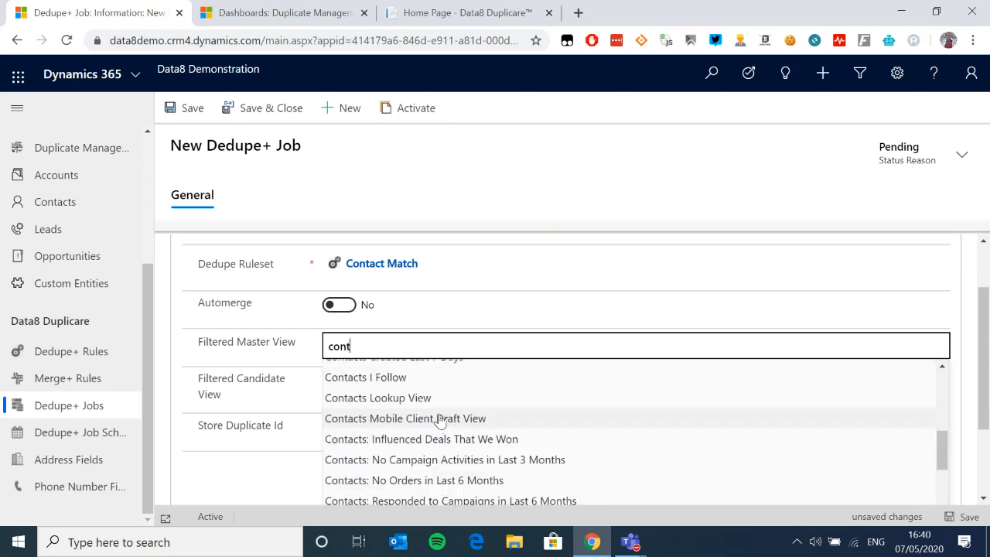
pyautogui.scroll(1, 437, 416)
pyautogui.press('BackSpace')
pyautogui.press('BackSpace')
pyautogui.press('BackSpace')
pyautogui.press('BackSpace')
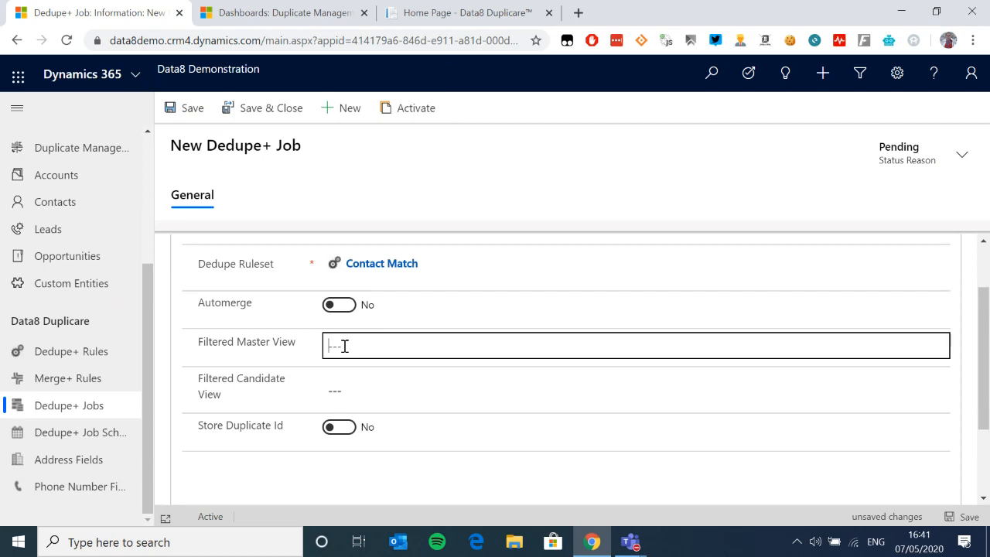
# Step: Leave Filtered Candidate View empty and save the Contact Match 07/05/2020 job to start it
pyautogui.click(367, 391)
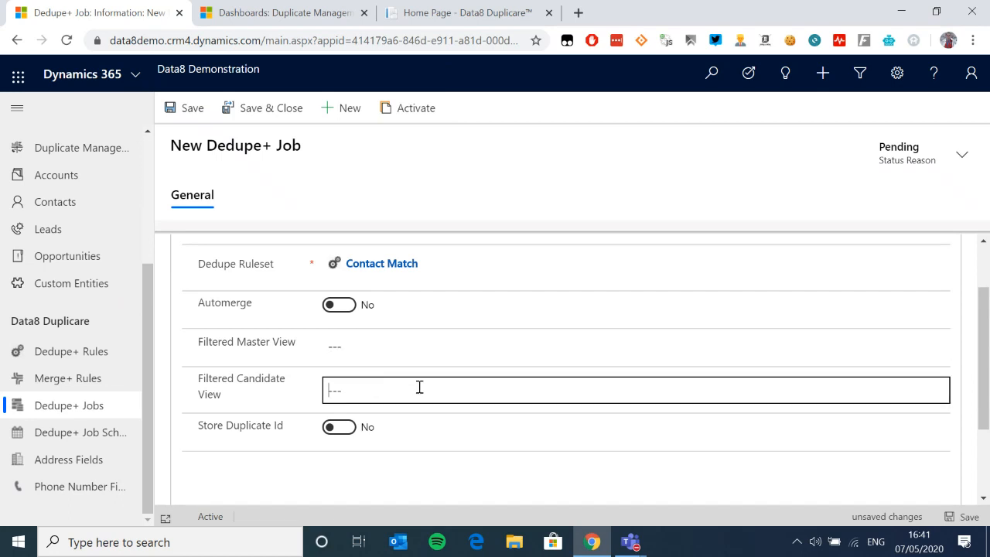
pyautogui.scroll(-1, 387, 393)
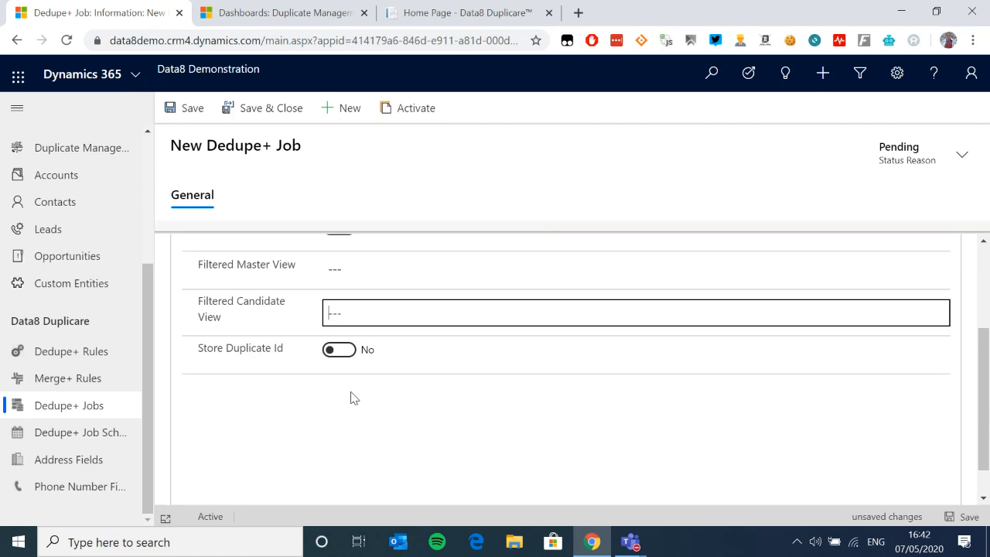
pyautogui.scroll(-1, 364, 384)
pyautogui.scroll(5, 380, 345)
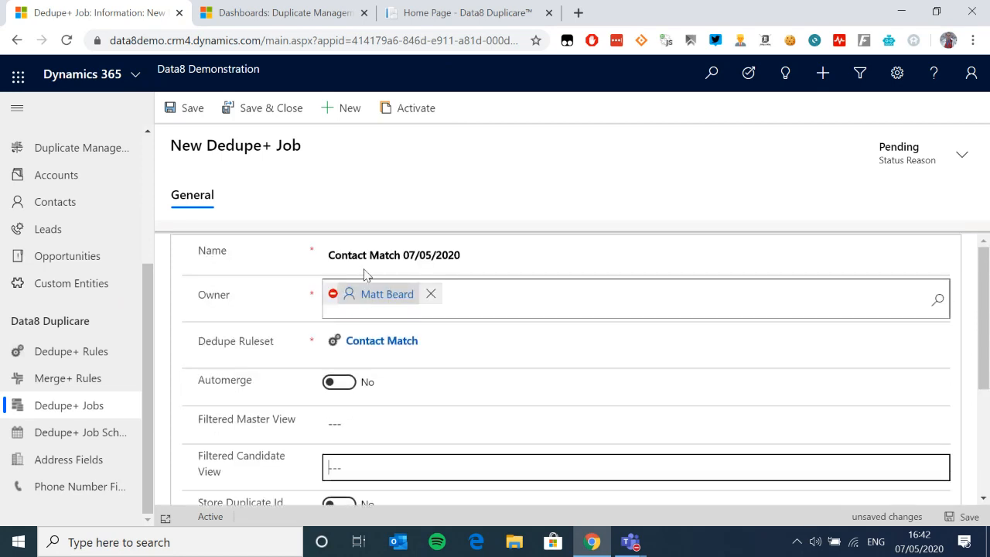
pyautogui.click(190, 108)
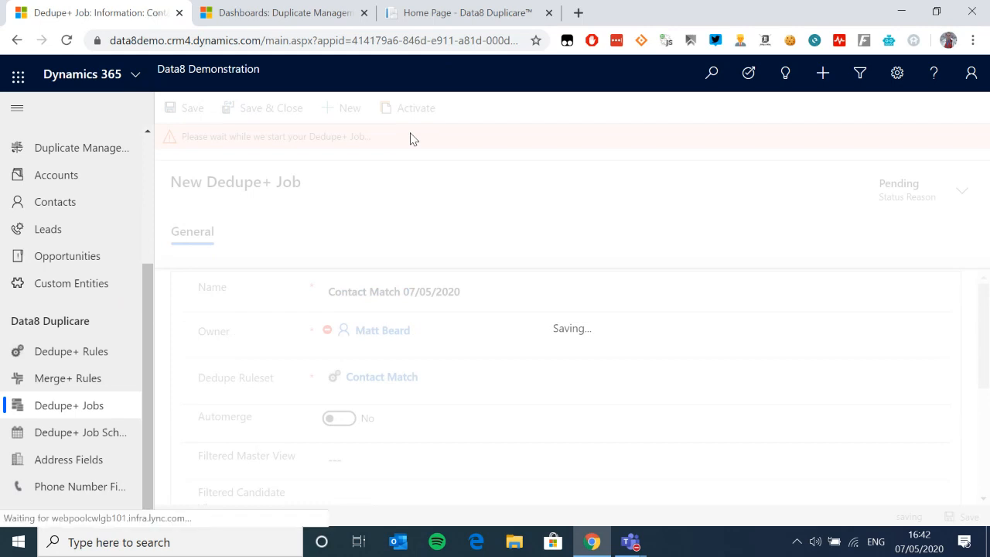
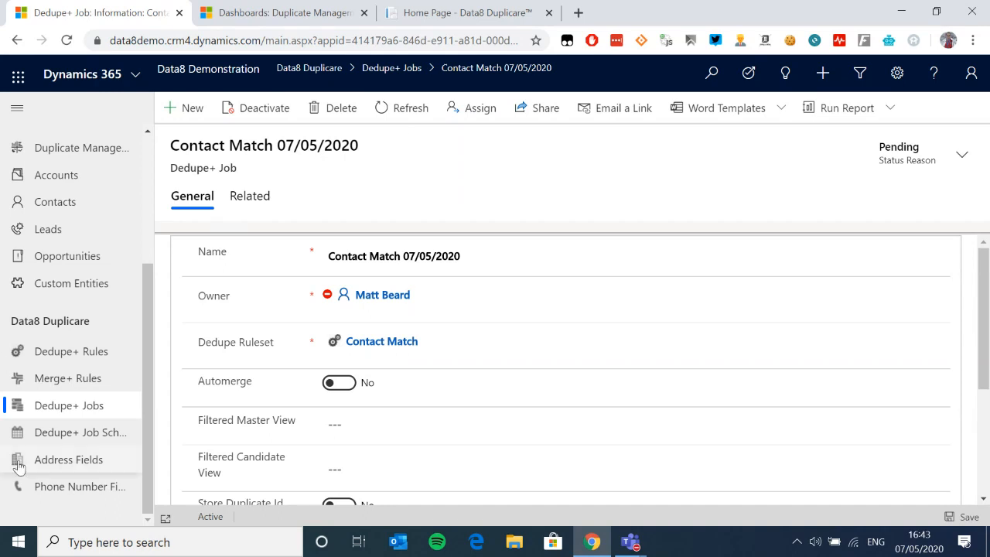
# Step: Open the completed Contact Dedupe+ Batch Job from the Dedupe+ Jobs list
pyautogui.click(68, 405)
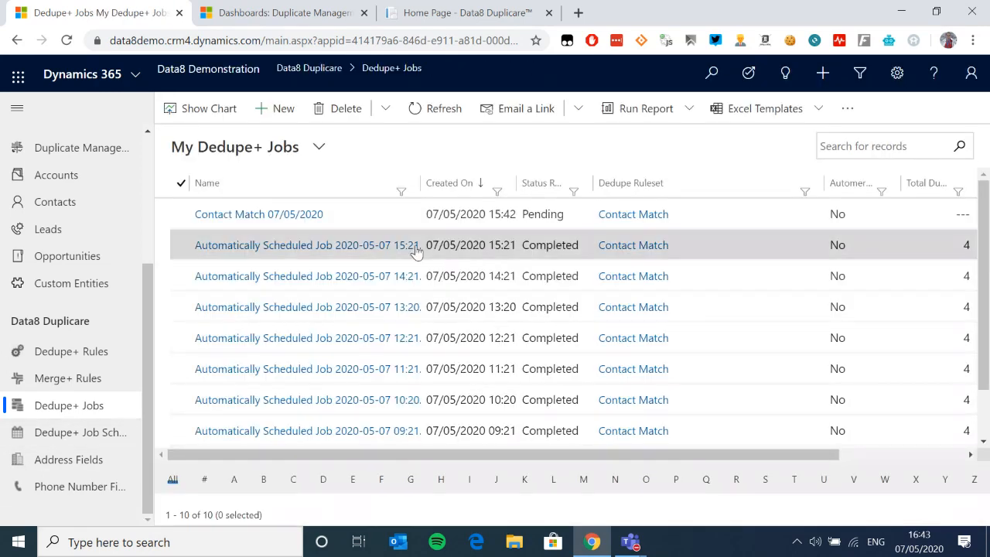
pyautogui.scroll(-2, 564, 266)
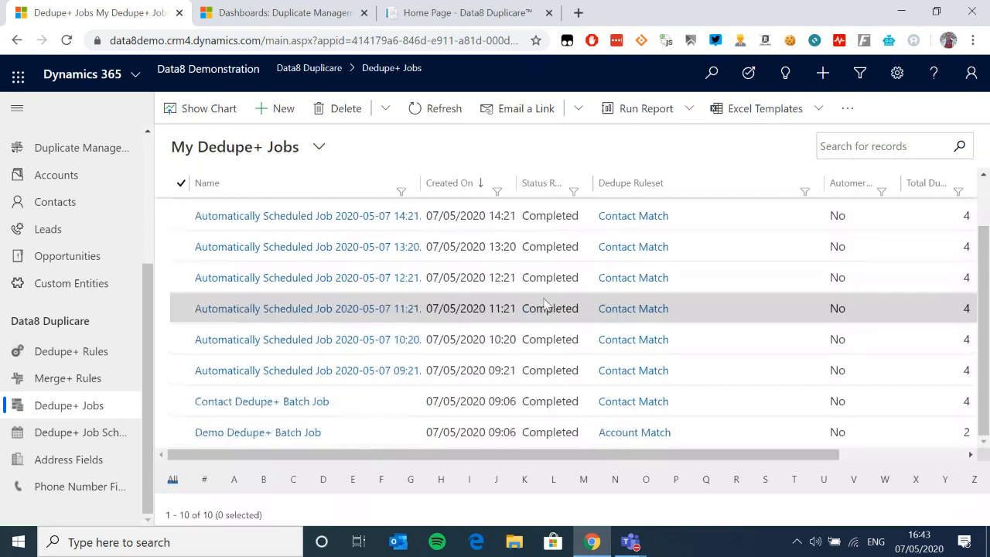
pyautogui.scroll(2, 548, 255)
pyautogui.scroll(-2, 544, 267)
pyautogui.scroll(2, 541, 255)
pyautogui.scroll(-2, 532, 239)
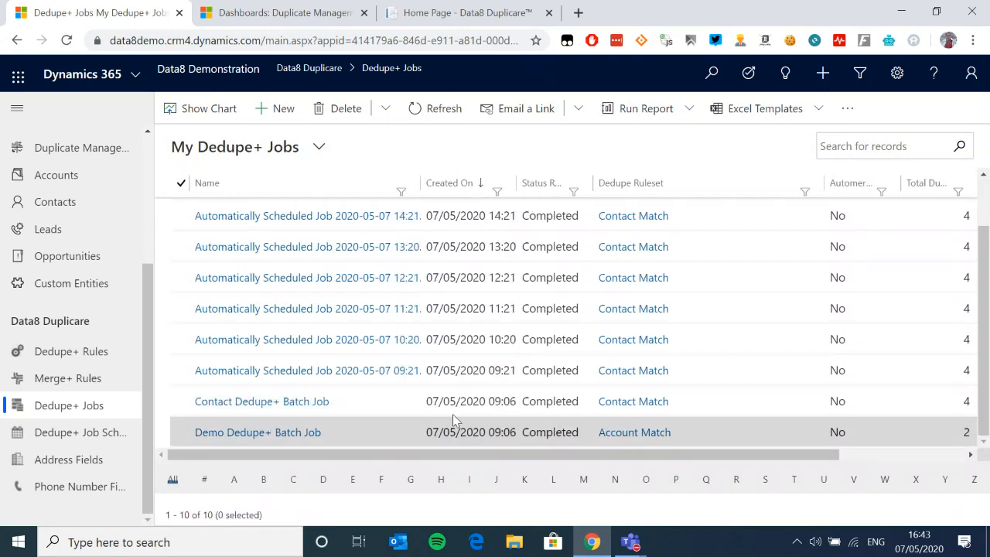
pyautogui.doubleClick(481, 401)
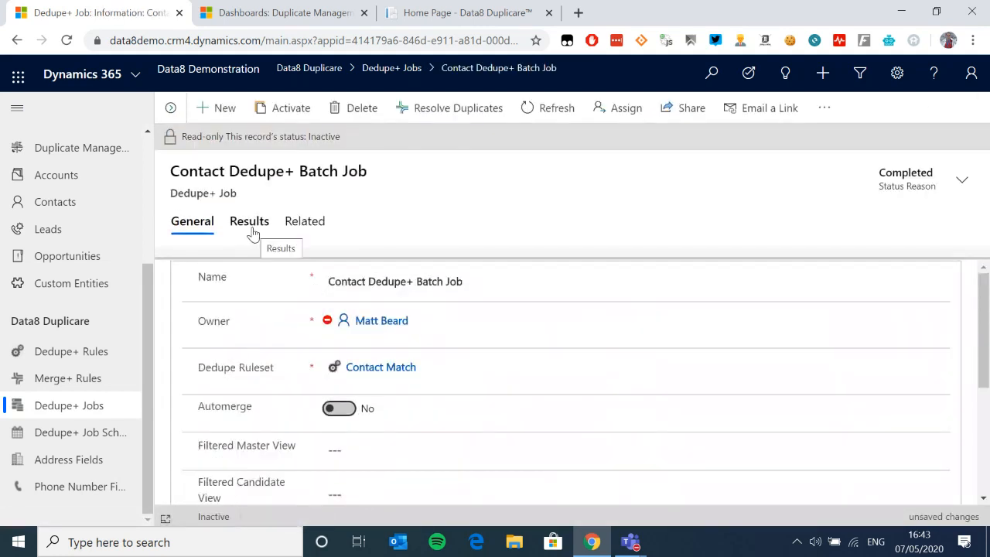
# Step: Show the job's results: 217 records, 213 unique, 4 duplicates and two unsolved groups
pyautogui.click(258, 226)
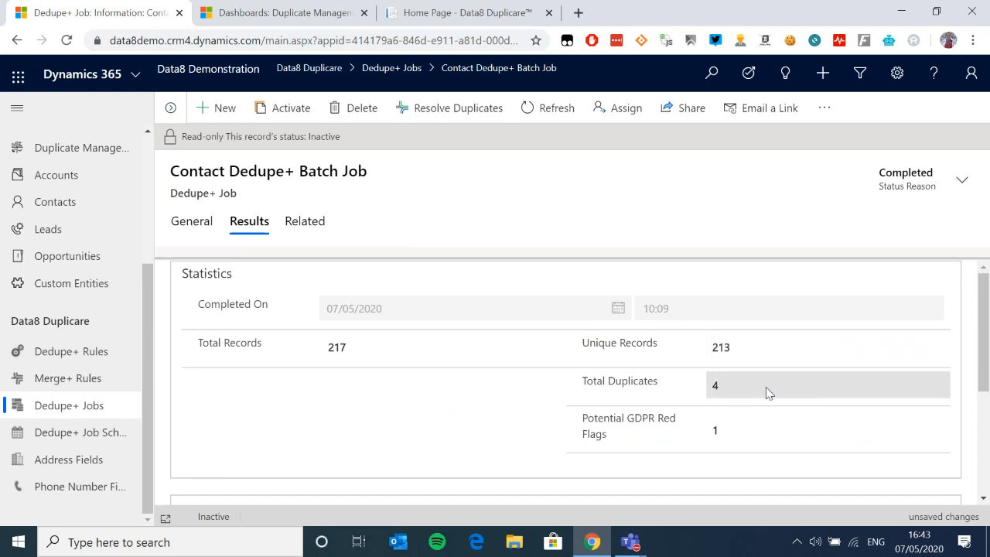
pyautogui.scroll(-1, 780, 416)
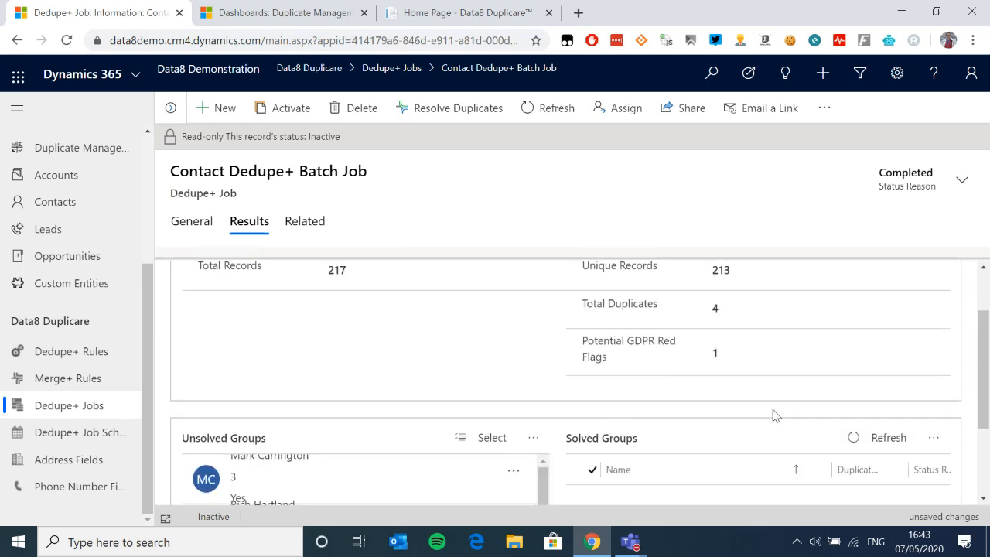
pyautogui.hotkey('ctrl', '-')
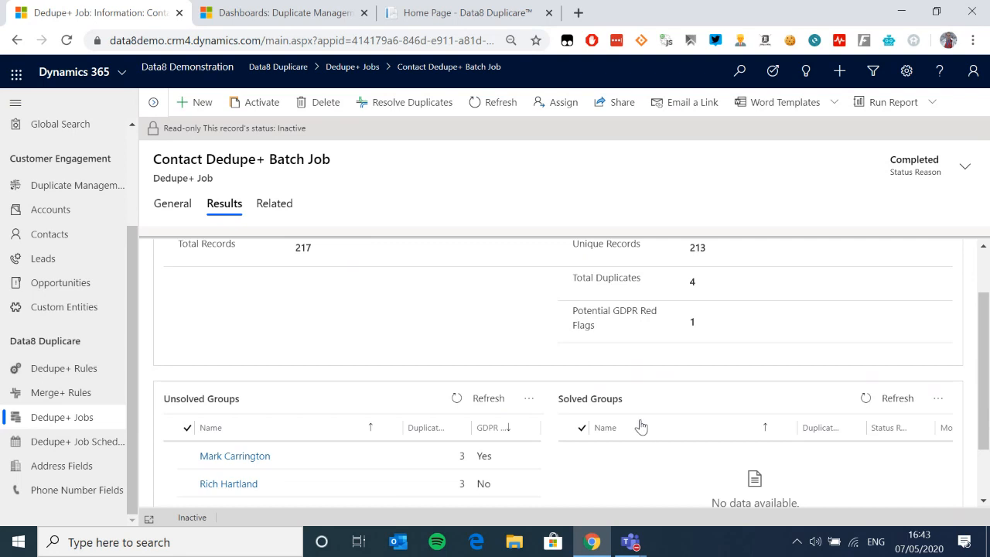
pyautogui.scroll(-1, 344, 417)
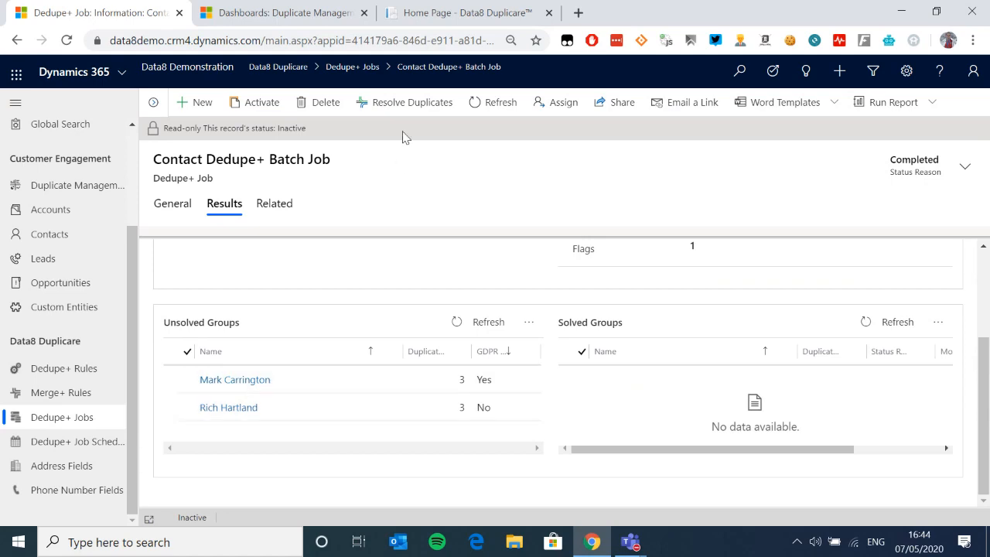
pyautogui.click(408, 103)
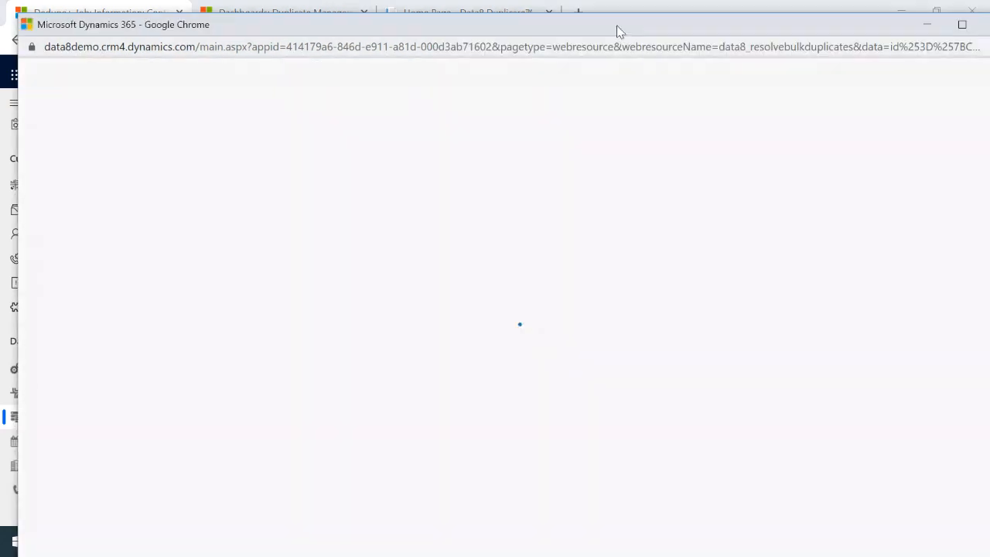
pyautogui.doubleClick(618, 30)
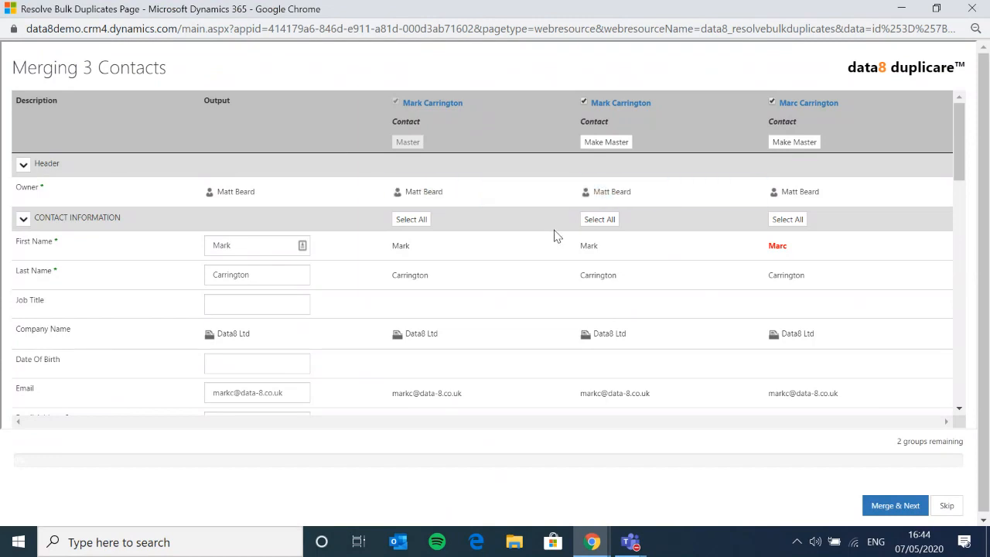
pyautogui.scroll(-1, 639, 285)
pyautogui.scroll(1, 664, 294)
pyautogui.scroll(-10, 664, 294)
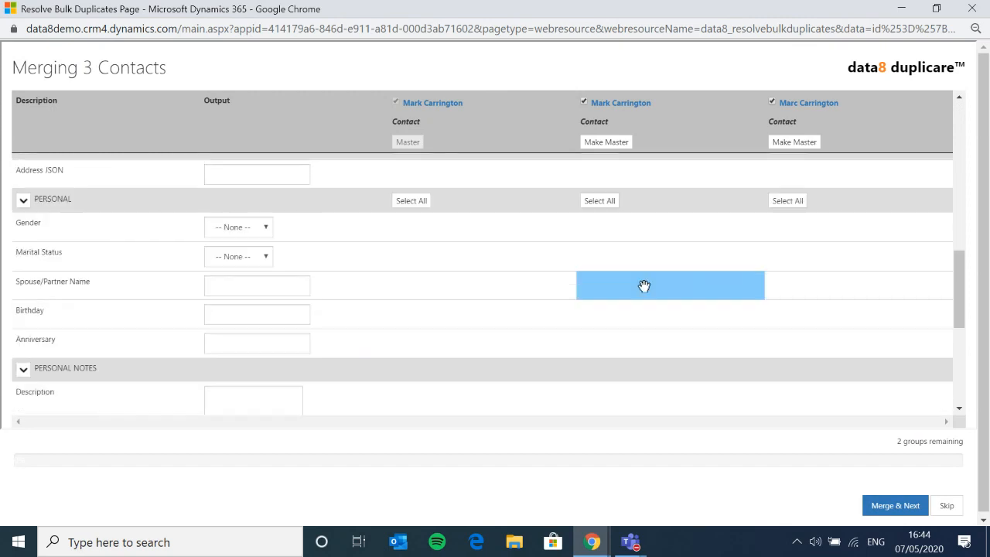
pyautogui.scroll(-1, 644, 285)
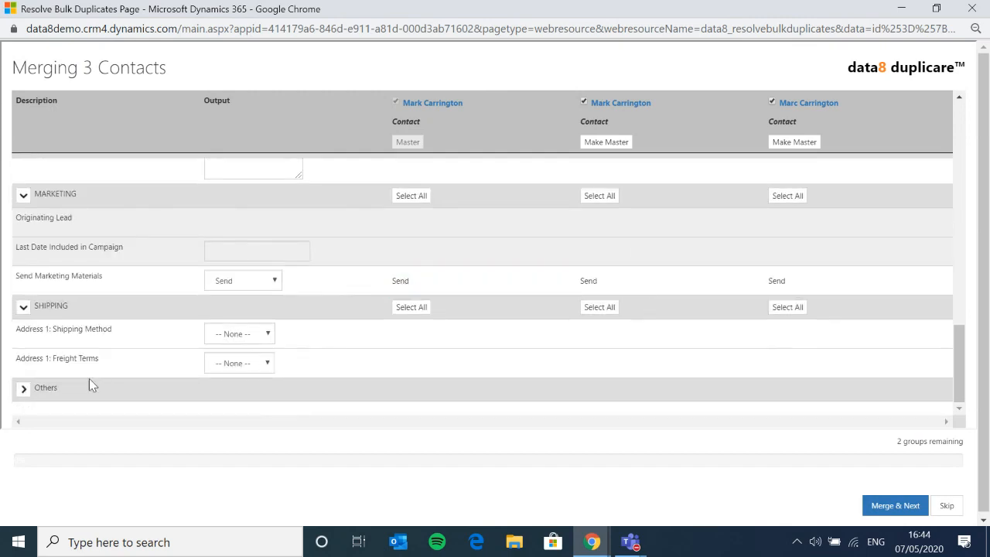
pyautogui.click(26, 389)
pyautogui.scroll(-12, 244, 331)
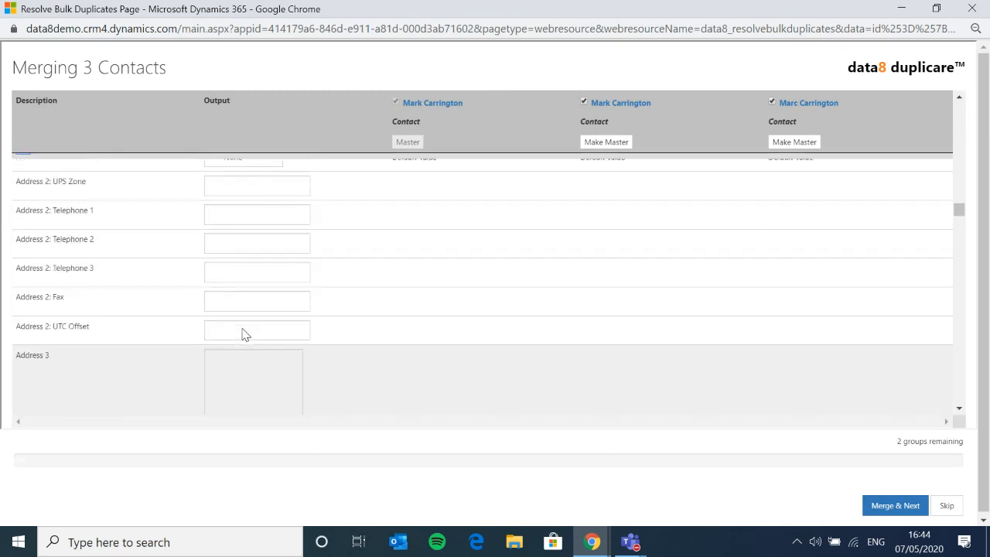
pyautogui.scroll(-12, 245, 328)
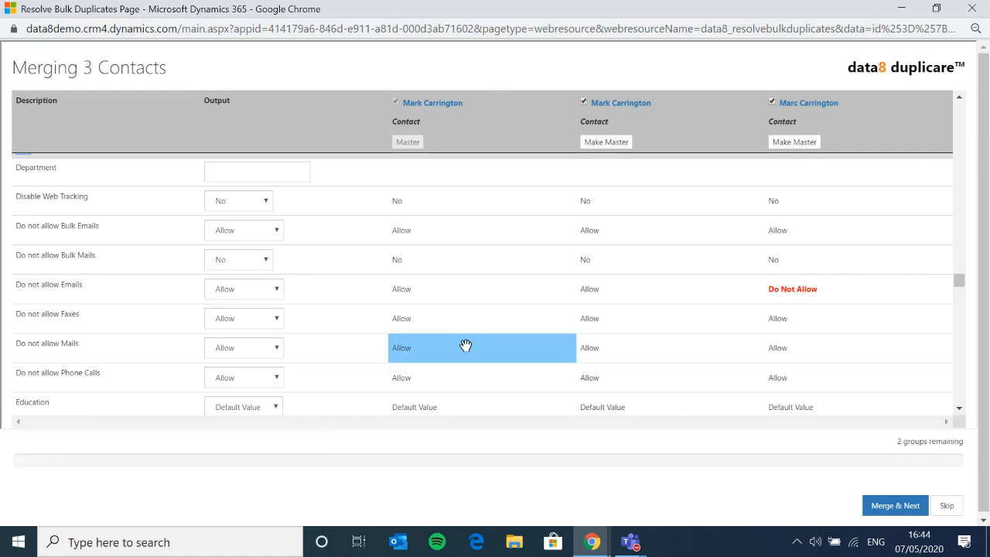
pyautogui.scroll(18, 634, 329)
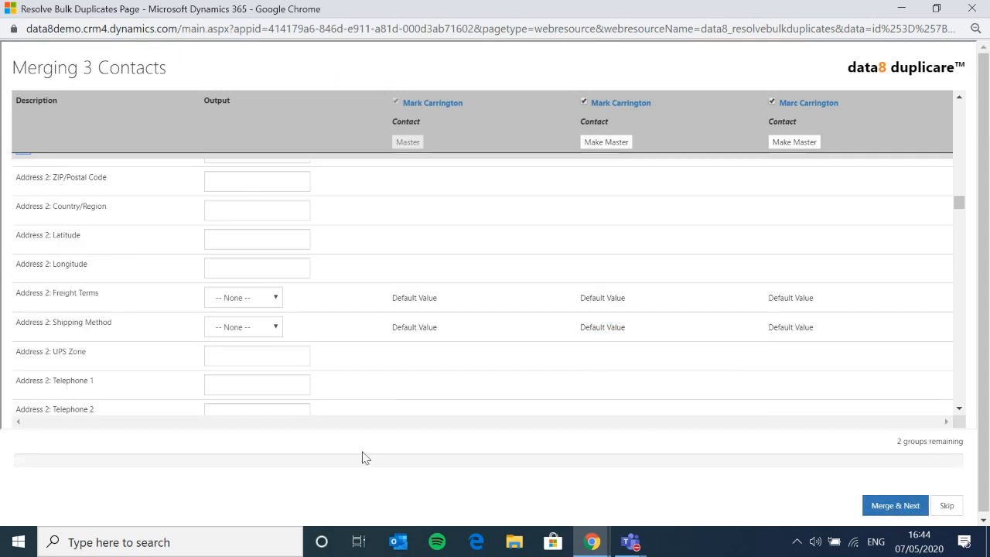
pyautogui.click(900, 505)
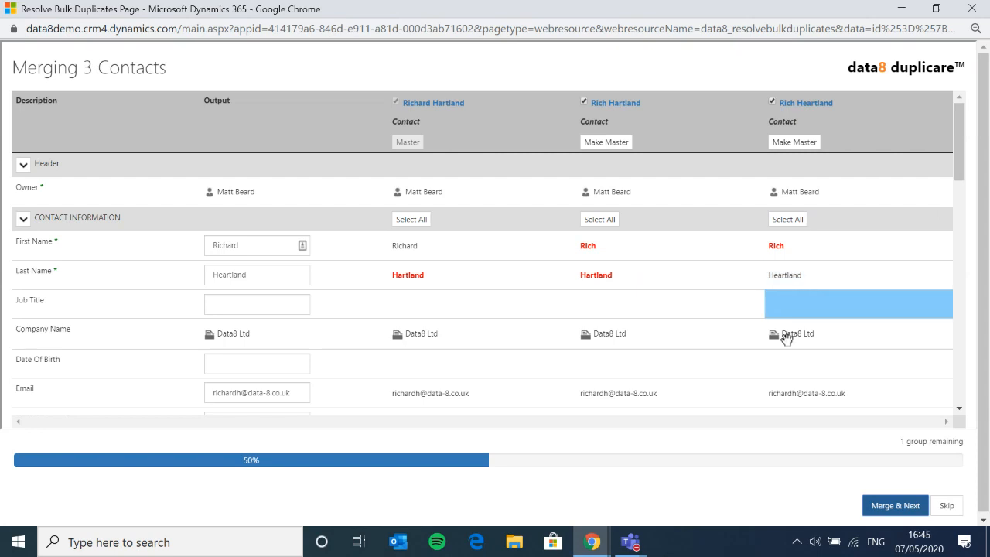
pyautogui.click(960, 507)
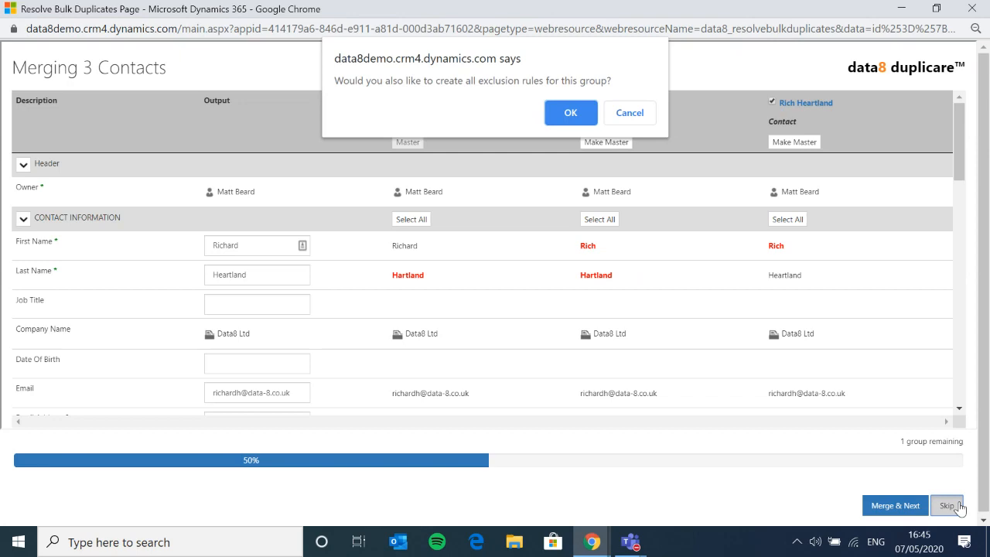
pyautogui.click(569, 113)
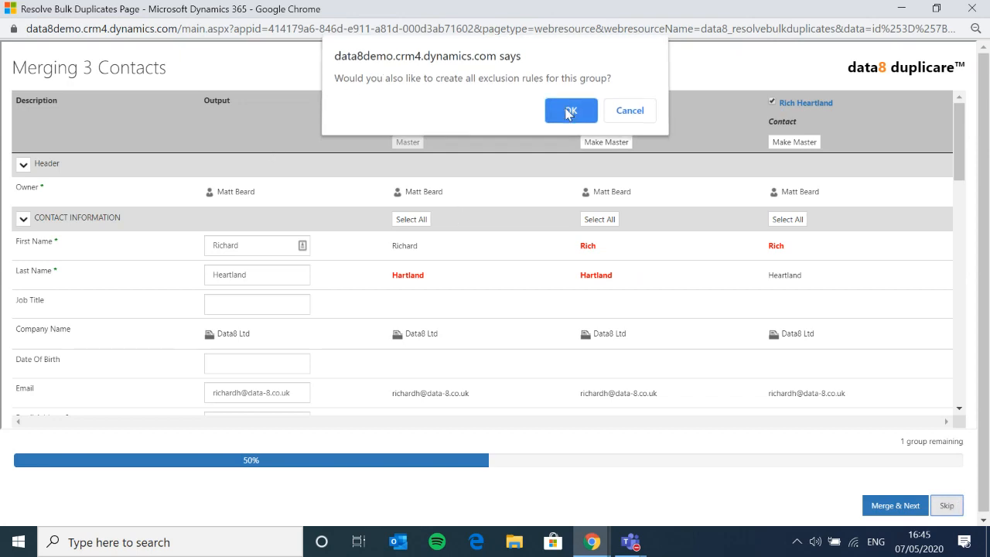
pyautogui.press('Return')
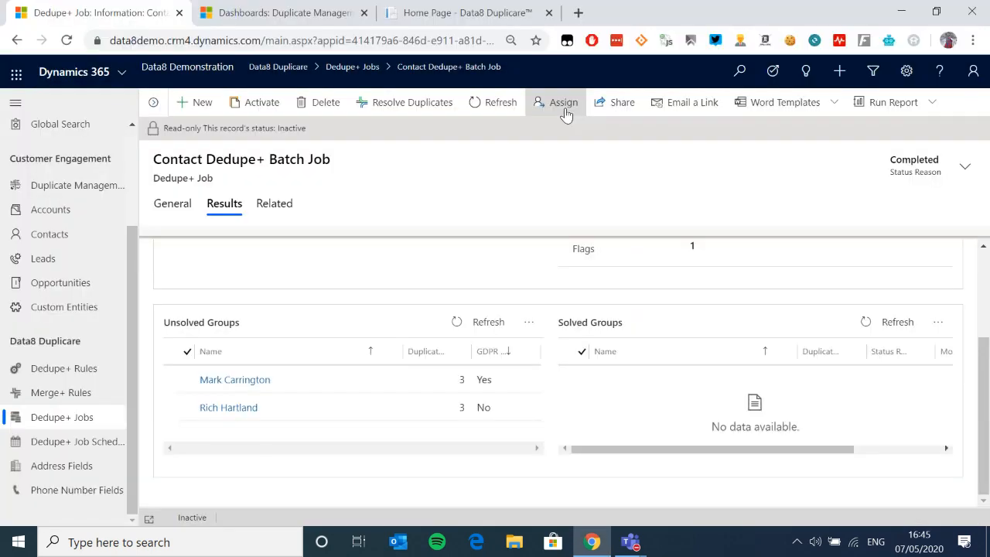
pyautogui.click(456, 322)
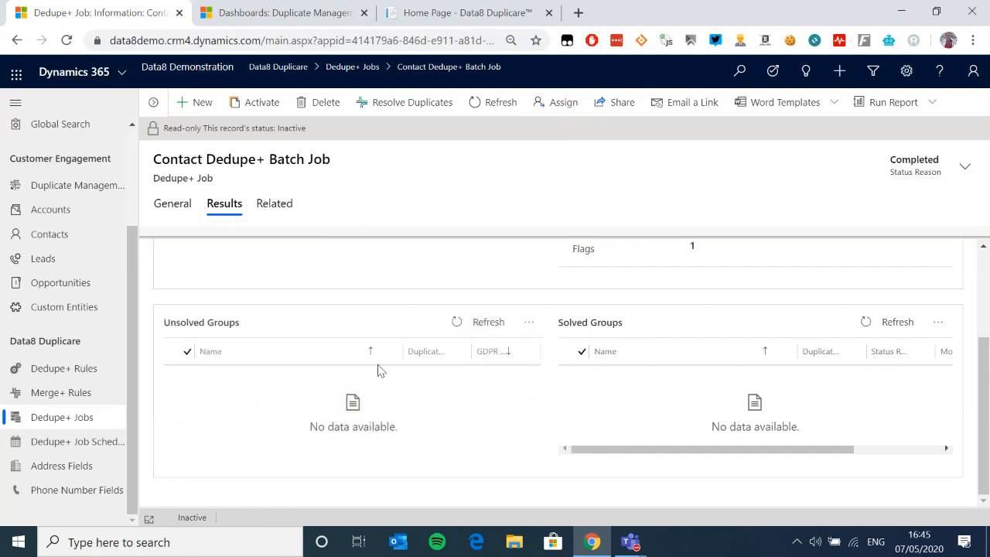
pyautogui.click(879, 325)
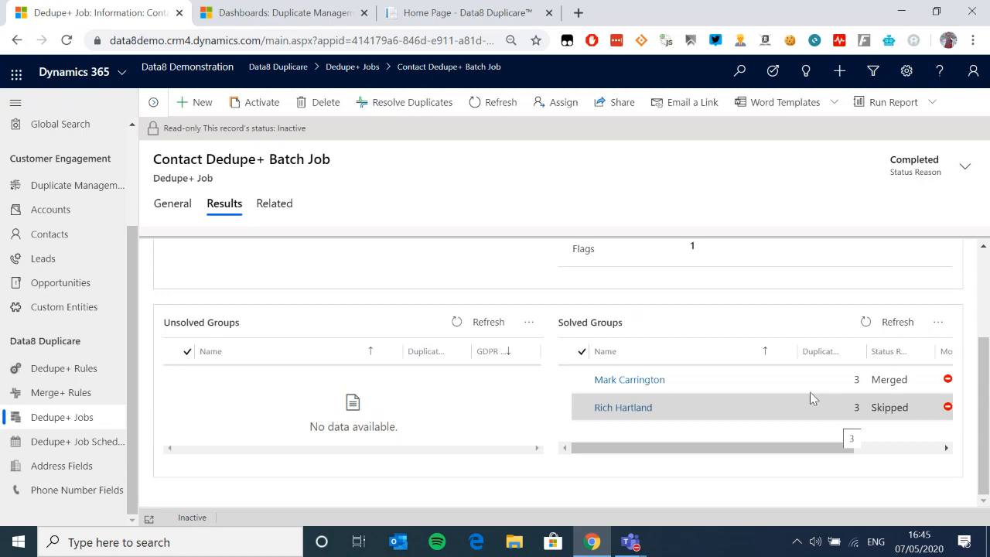
pyautogui.click(123, 72)
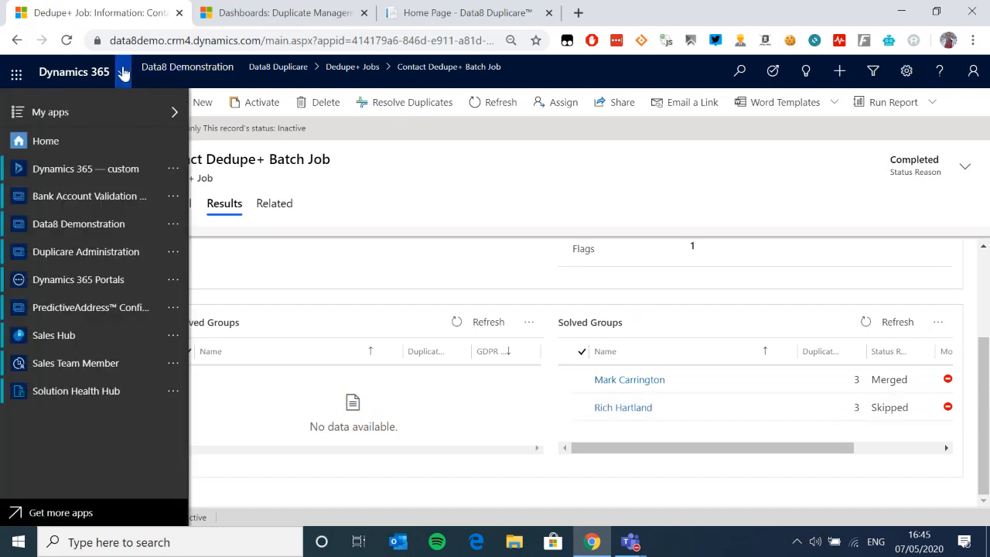
# Step: Switch to the Duplicare Administration app to view its Authentication settings
pyautogui.click(114, 256)
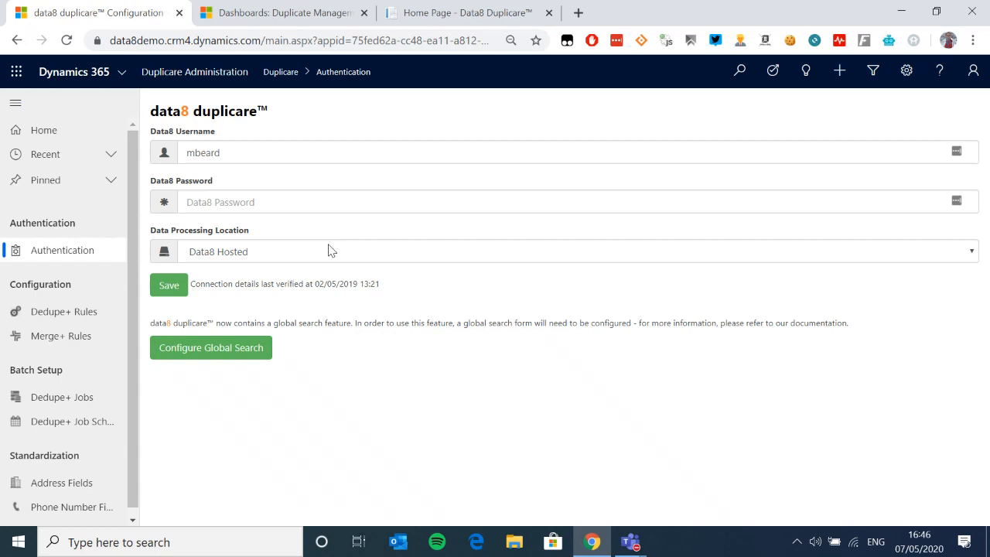
pyautogui.click(735, 256)
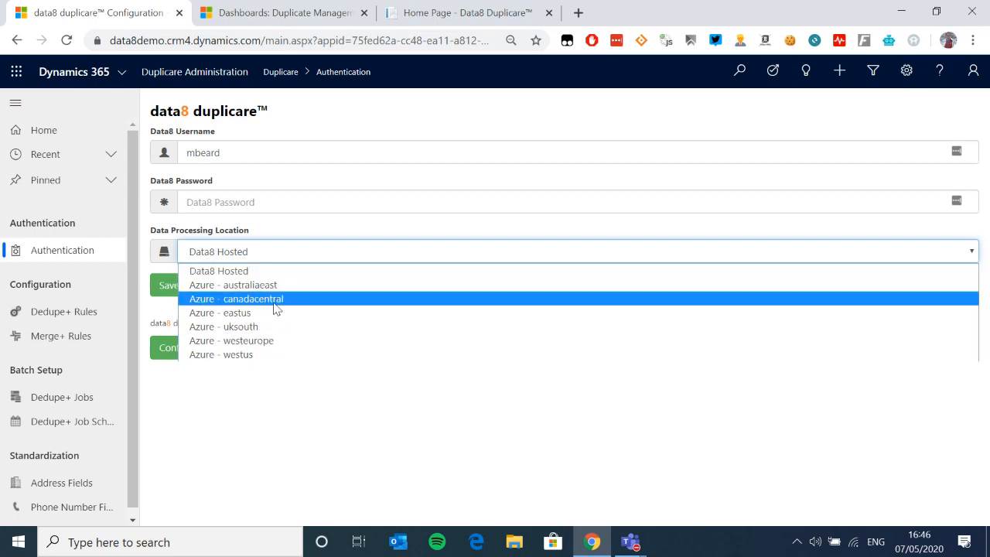
pyautogui.click(287, 256)
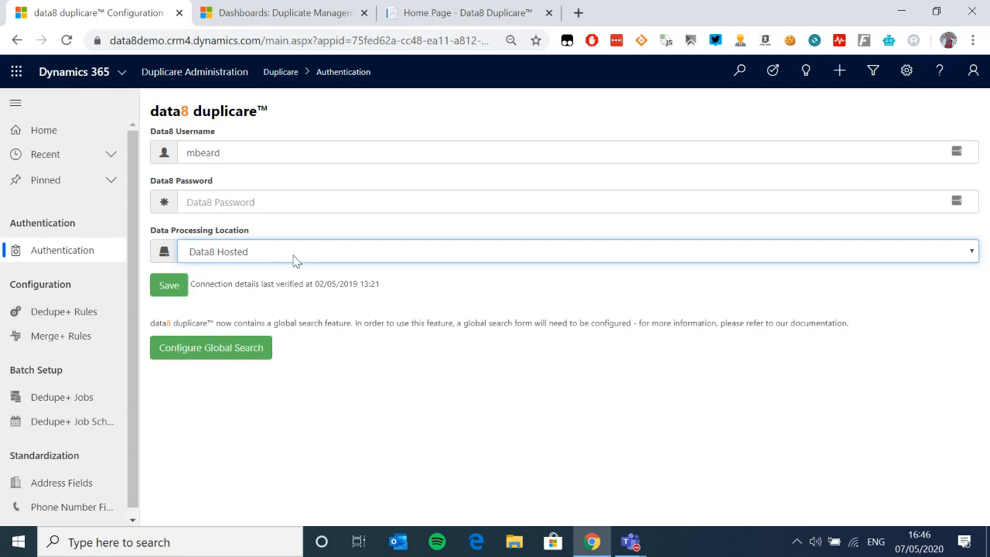
pyautogui.click(255, 257)
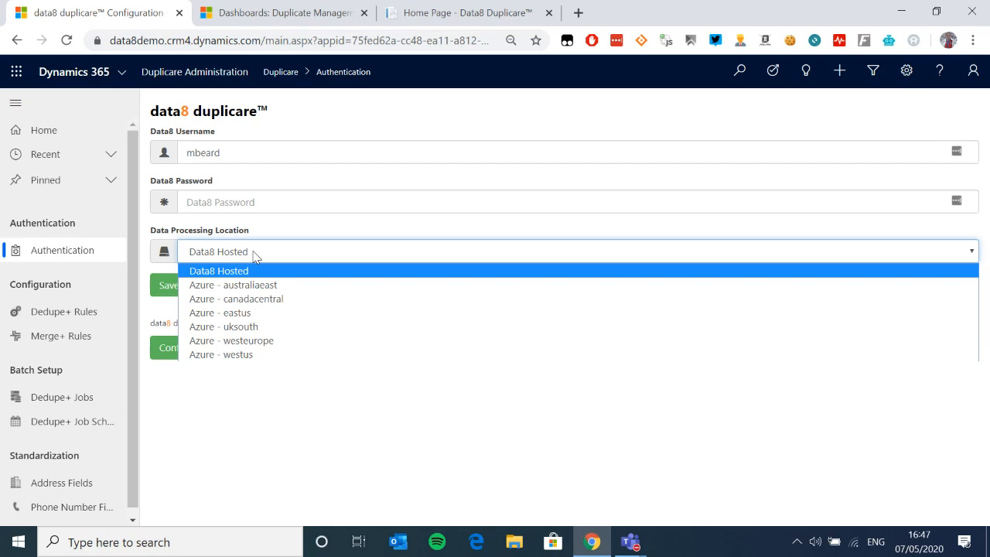
pyautogui.click(218, 251)
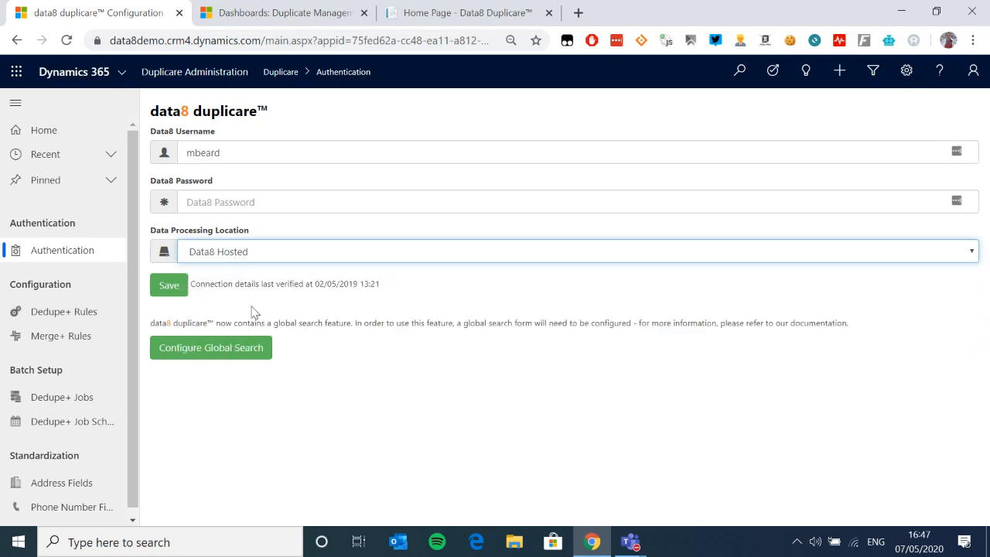
# Step: Switch back to the Data8 Demonstration app's Find Potential Duplicates page
pyautogui.click(122, 74)
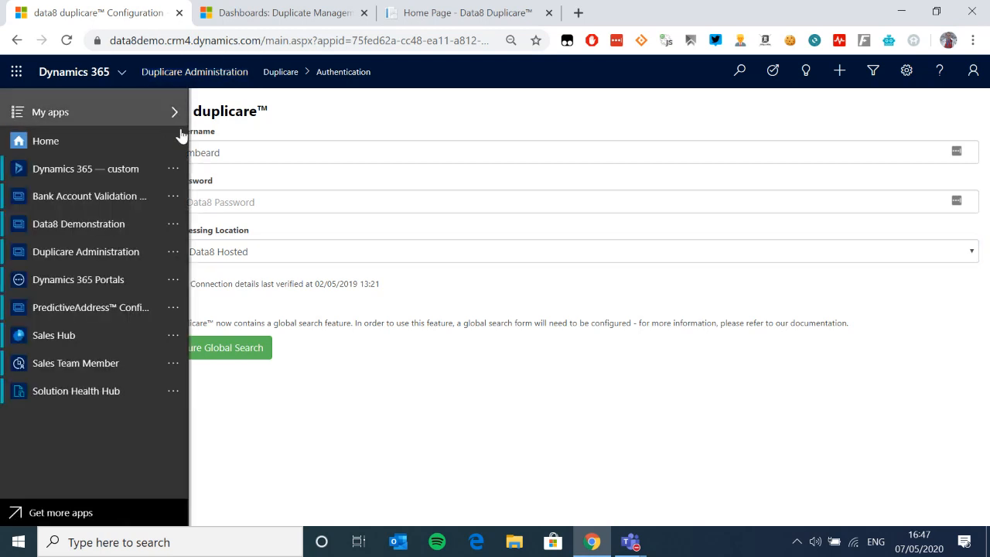
pyautogui.click(107, 222)
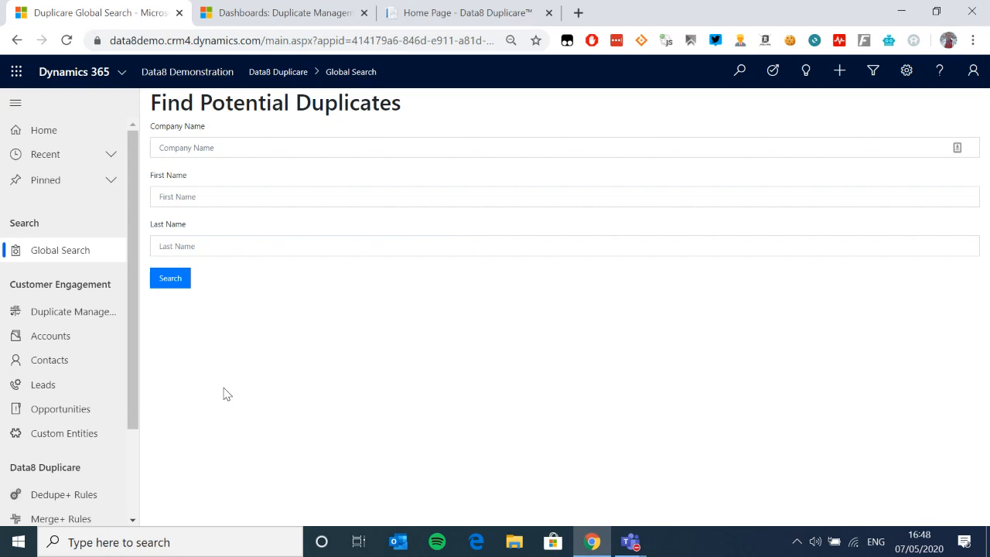
# Step: Open the Address Fields list, showing contact and lead mapped to address1_line1
pyautogui.scroll(-3, 35, 394)
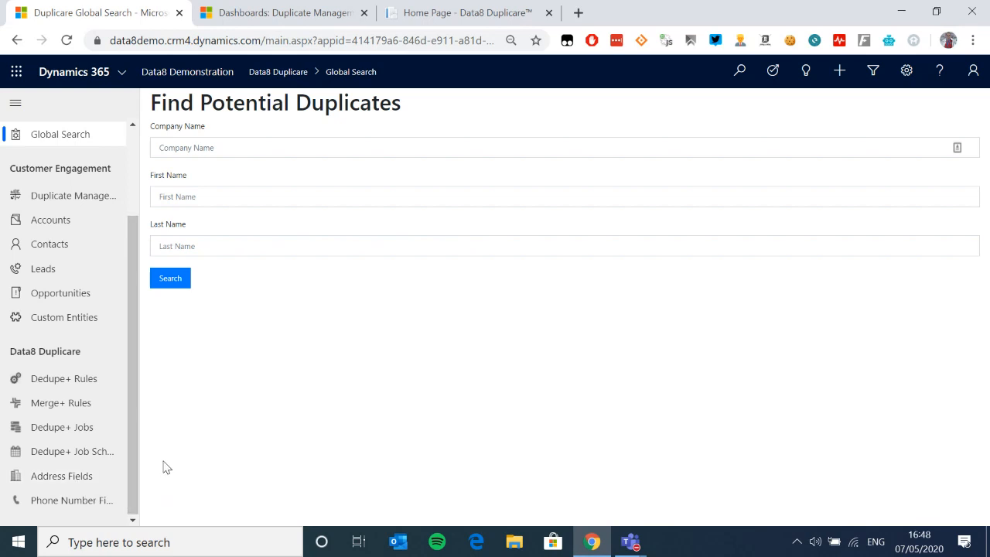
pyautogui.click(53, 476)
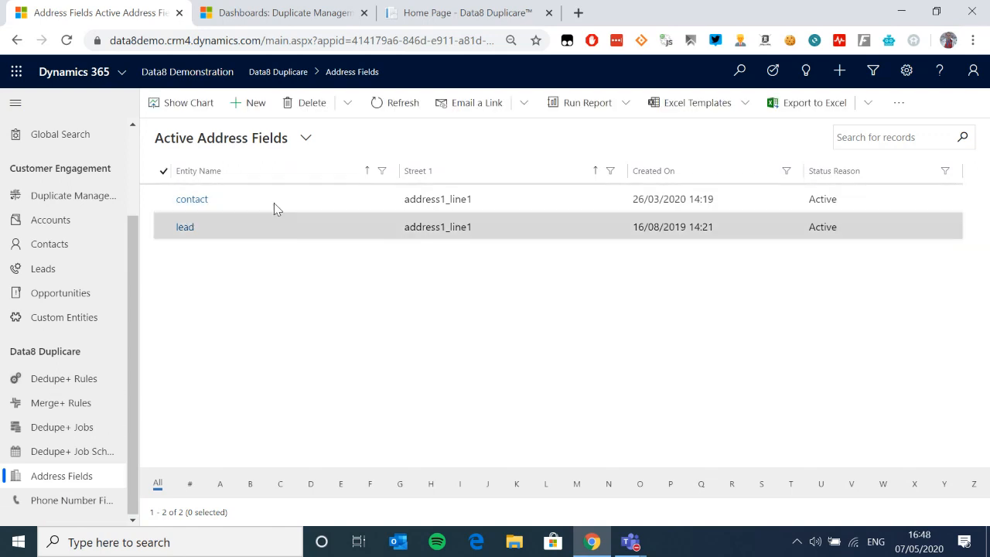
# Step: Open a lead record from the open leads list
pyautogui.click(68, 254)
pyautogui.click(67, 267)
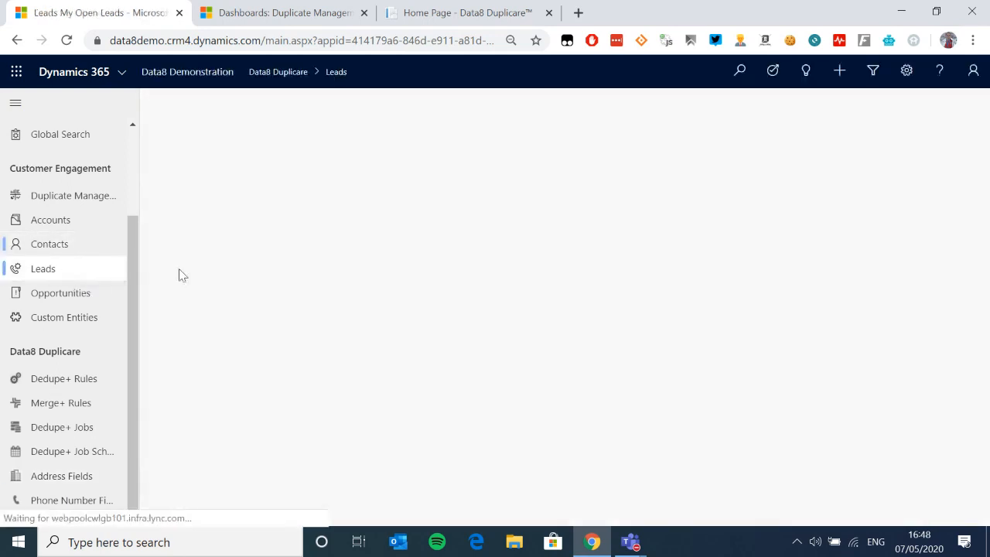
pyautogui.click(205, 200)
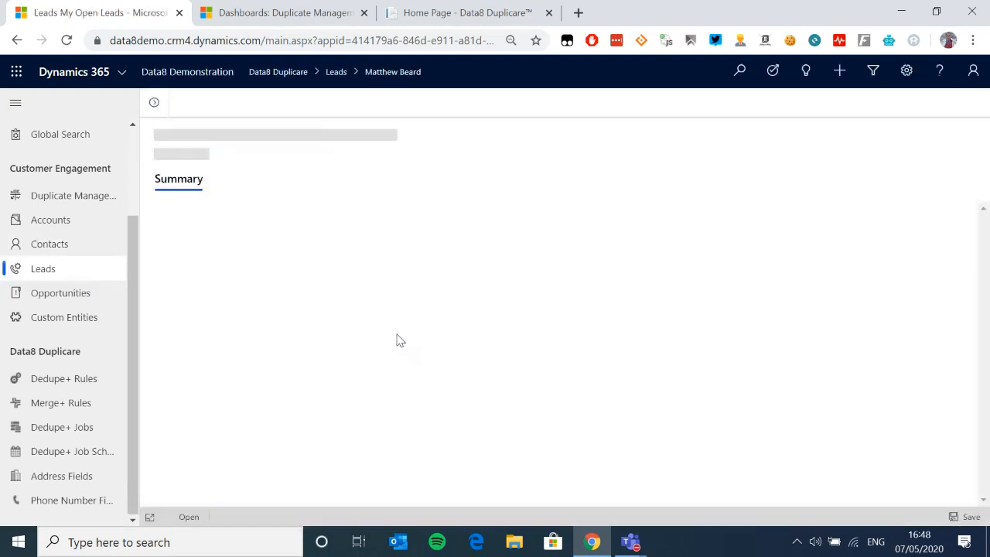
pyautogui.scroll(-5, 393, 316)
pyautogui.scroll(-2, 426, 340)
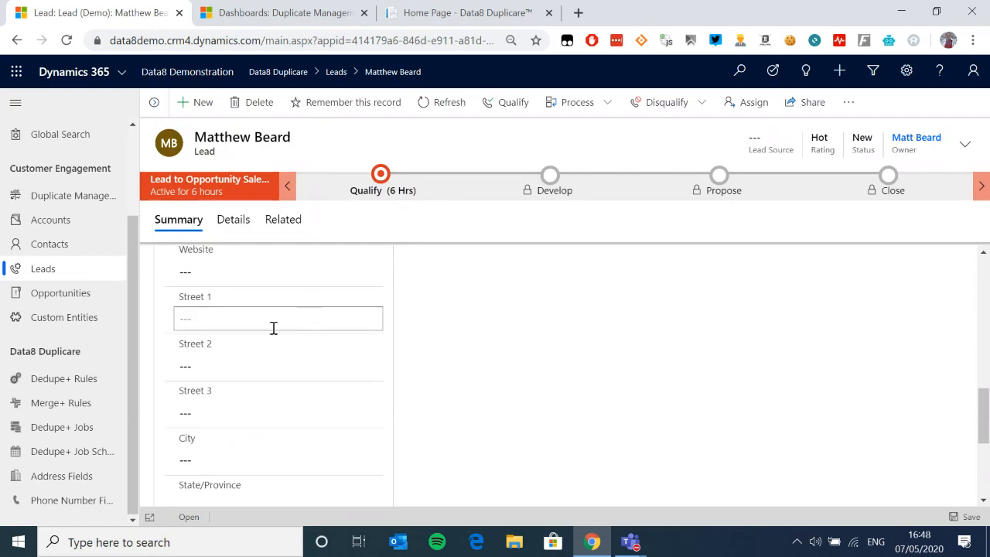
pyautogui.click(271, 321)
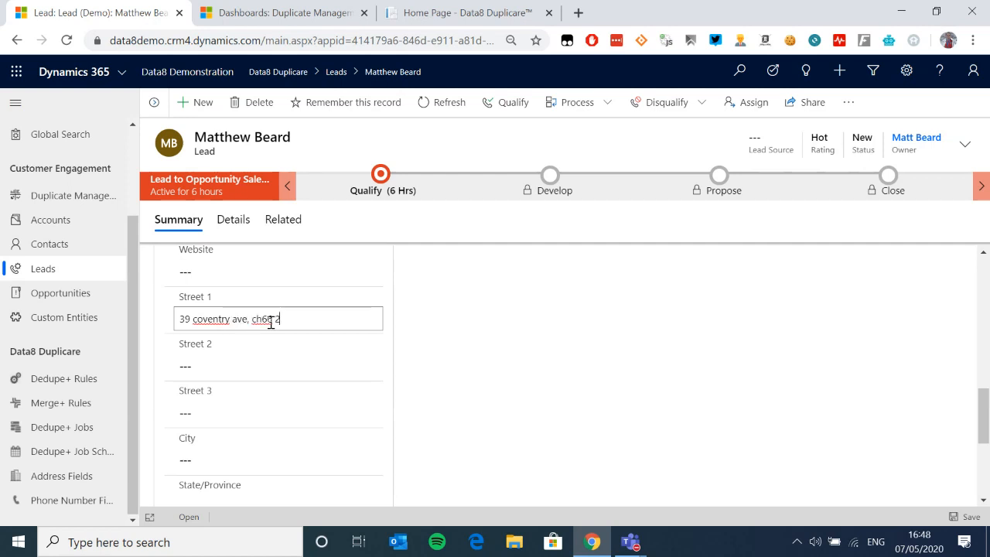
pyautogui.press('Tab')
pyautogui.scroll(-1, 586, 405)
pyautogui.scroll(1, 546, 380)
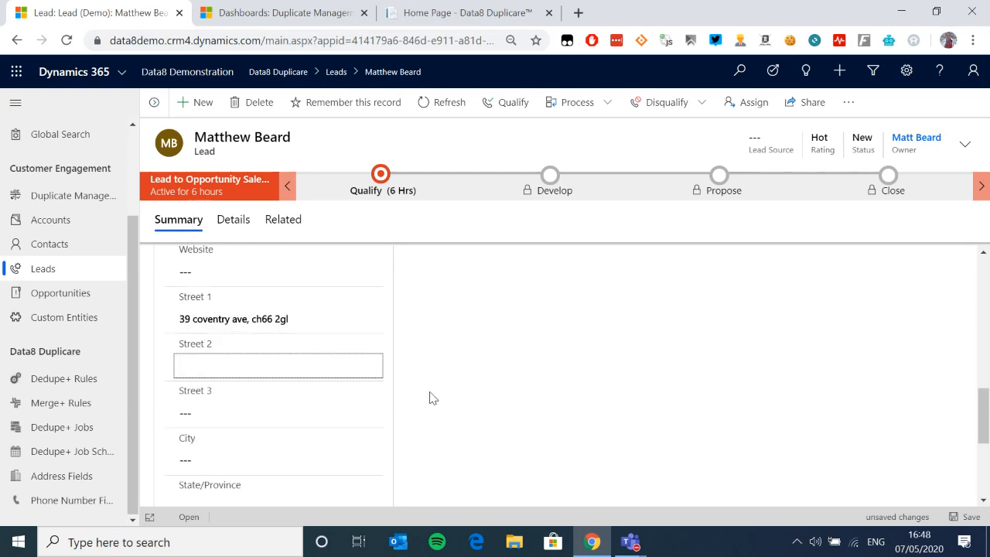
pyautogui.click(966, 516)
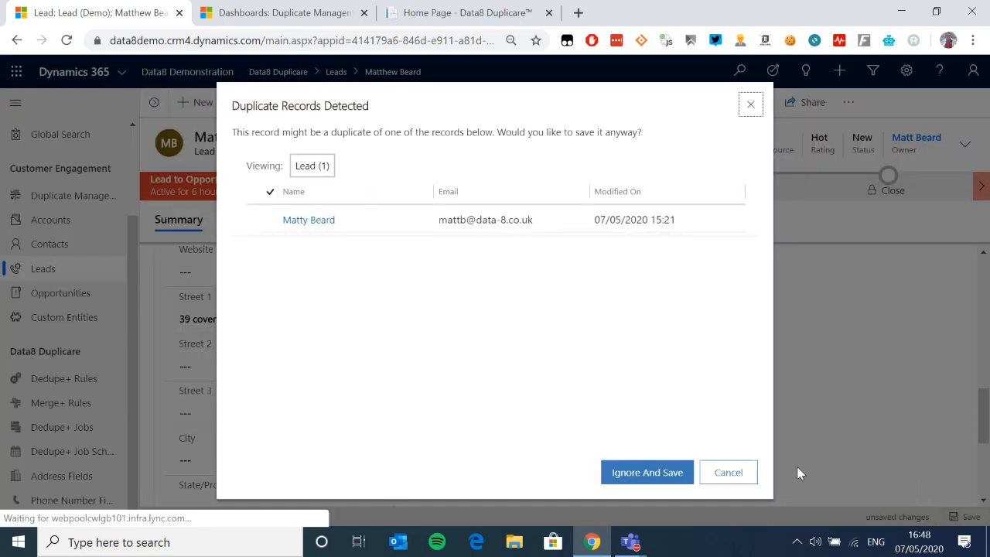
# Step: Ignore the duplicate warning and save, then review the cleansed street, city, postcode and country fields
pyautogui.click(662, 473)
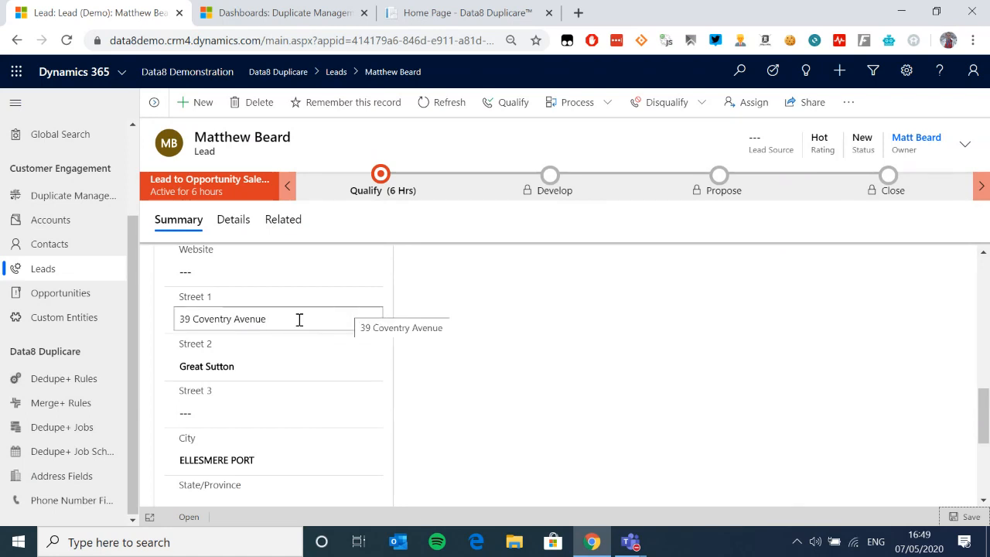
pyautogui.scroll(-1, 304, 362)
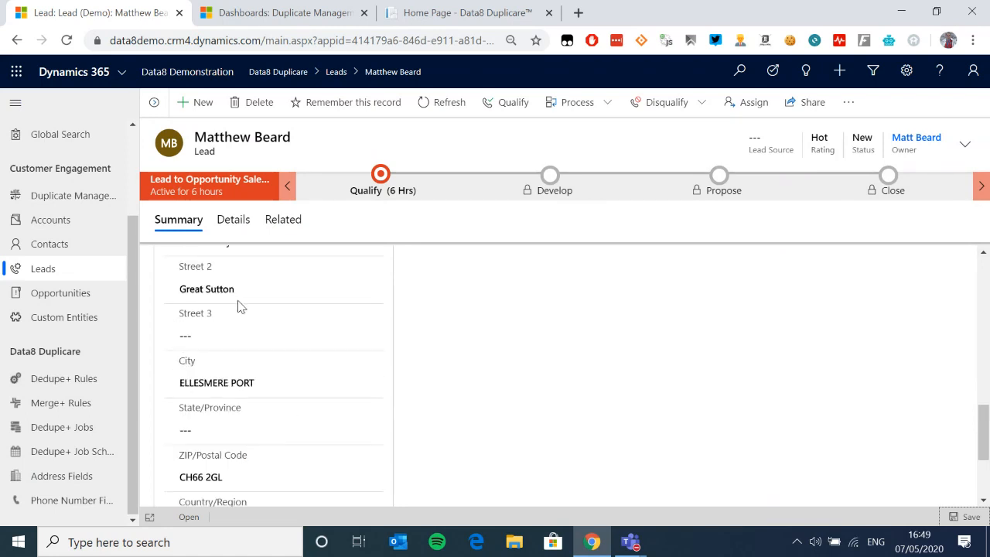
pyautogui.scroll(1, 314, 391)
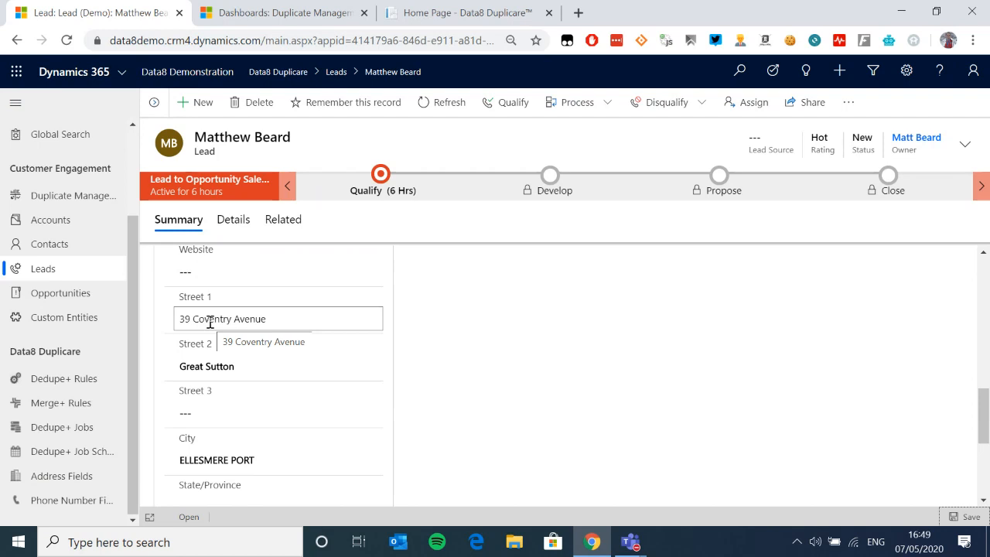
pyautogui.moveTo(235, 319); pyautogui.dragTo(292, 319)
pyautogui.click(291, 319)
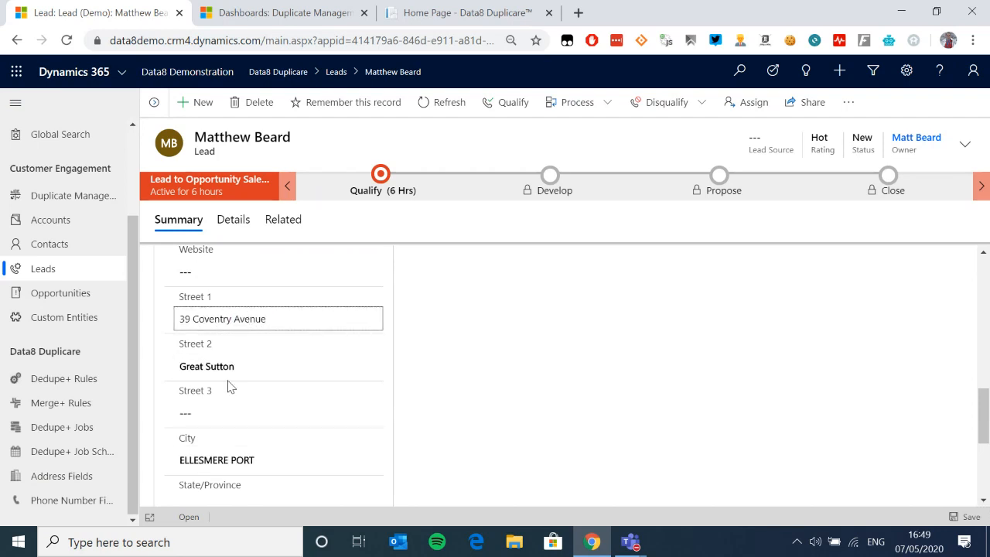
pyautogui.scroll(-2, 229, 403)
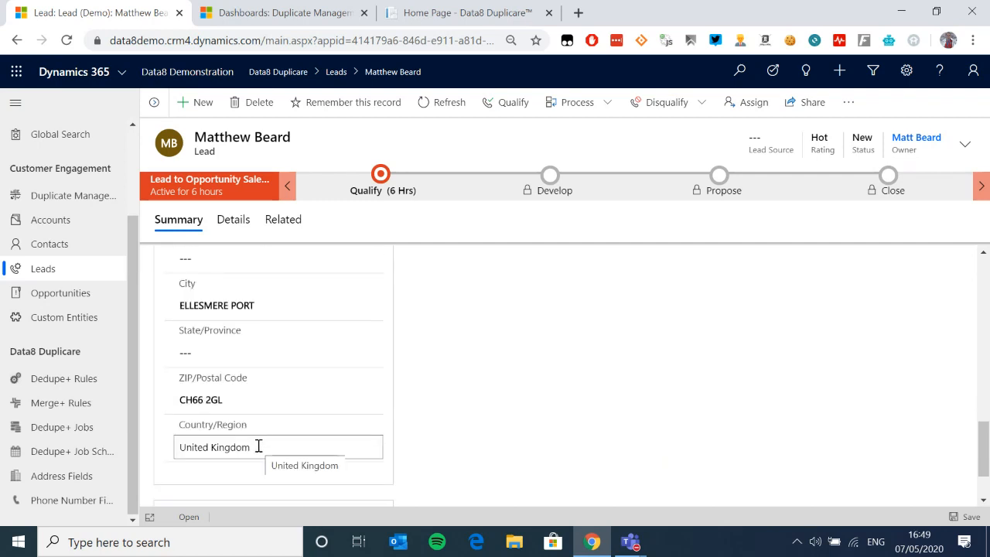
pyautogui.scroll(1, 347, 410)
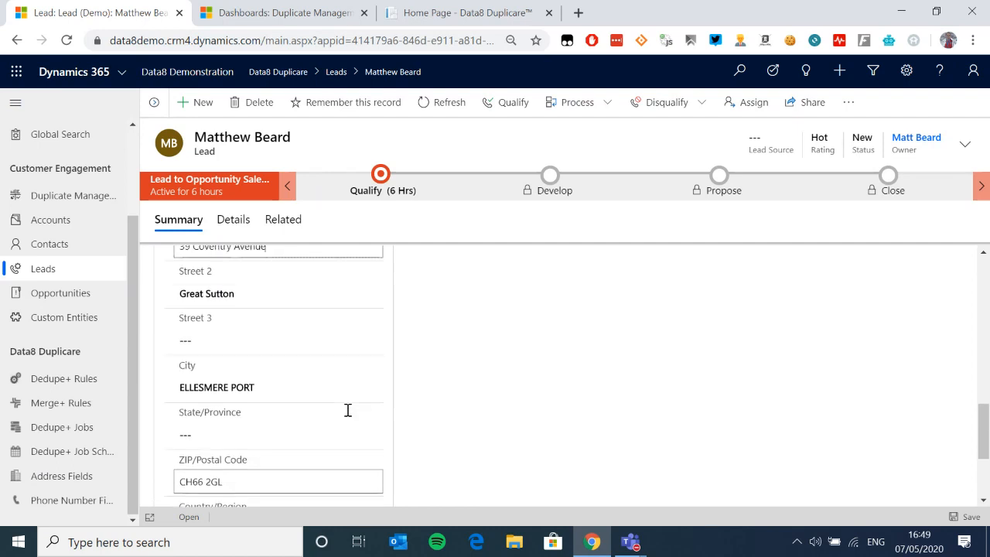
pyautogui.scroll(8, 347, 410)
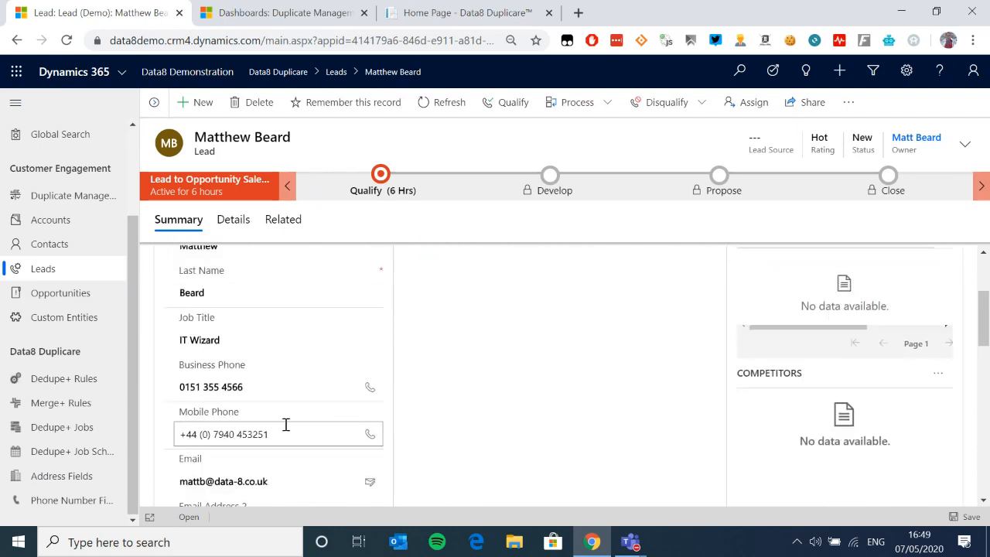
# Step: Clear the lead's existing mobile phone number and save the lead with it empty
pyautogui.moveTo(285, 424); pyautogui.dragTo(155, 434)
pyautogui.press('BackSpace')
pyautogui.click(458, 434)
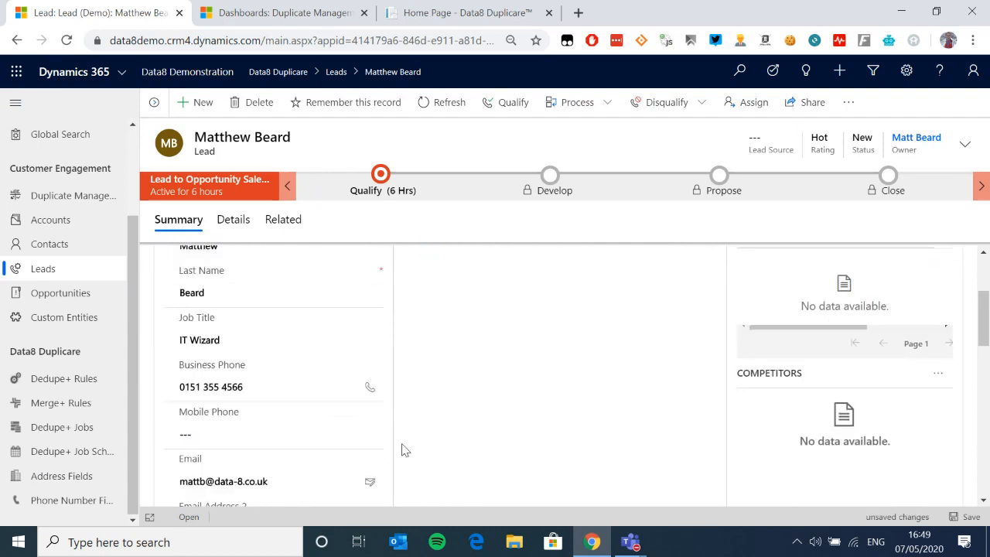
pyautogui.click(967, 517)
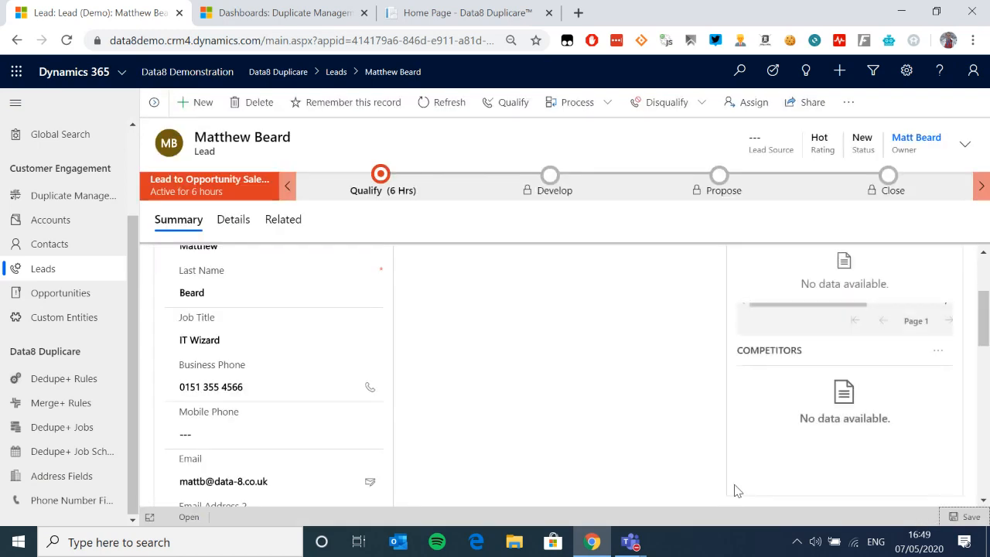
pyautogui.click(316, 428)
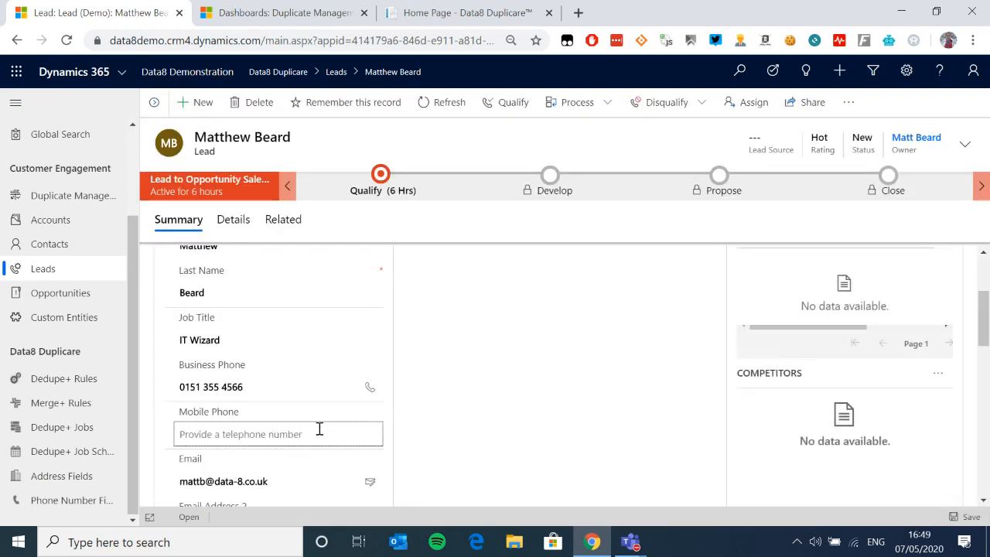
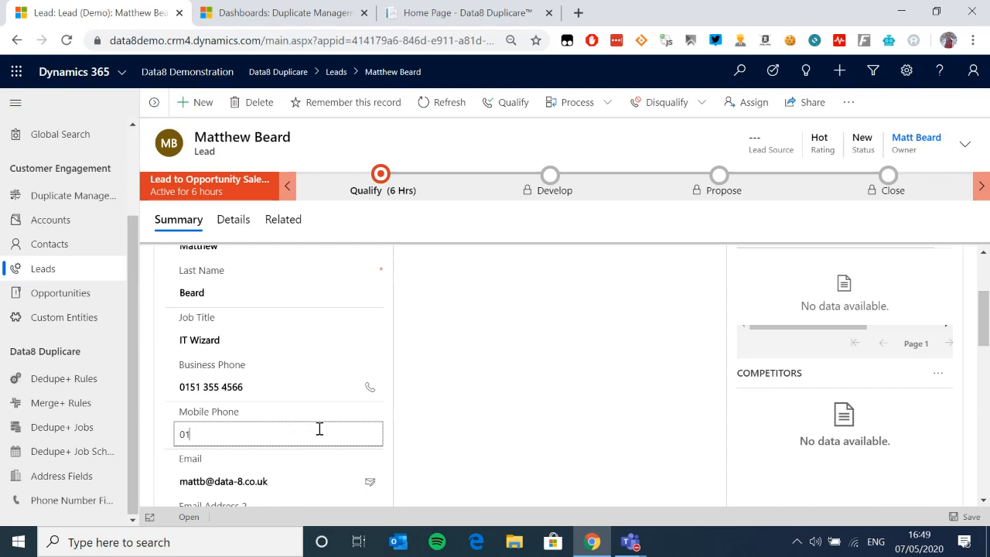
pyautogui.hotkey('shift', 'Tab')
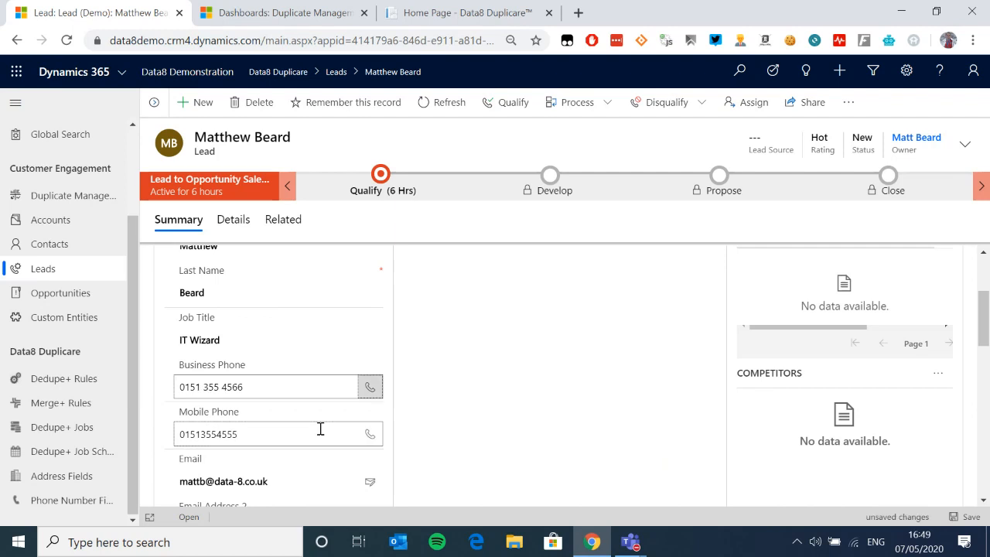
pyautogui.click(965, 516)
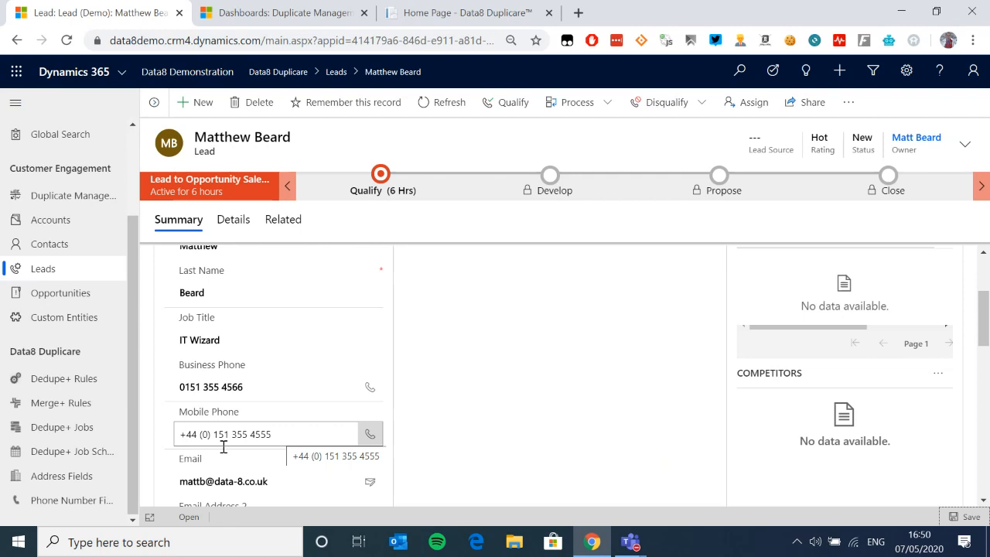
pyautogui.click(69, 500)
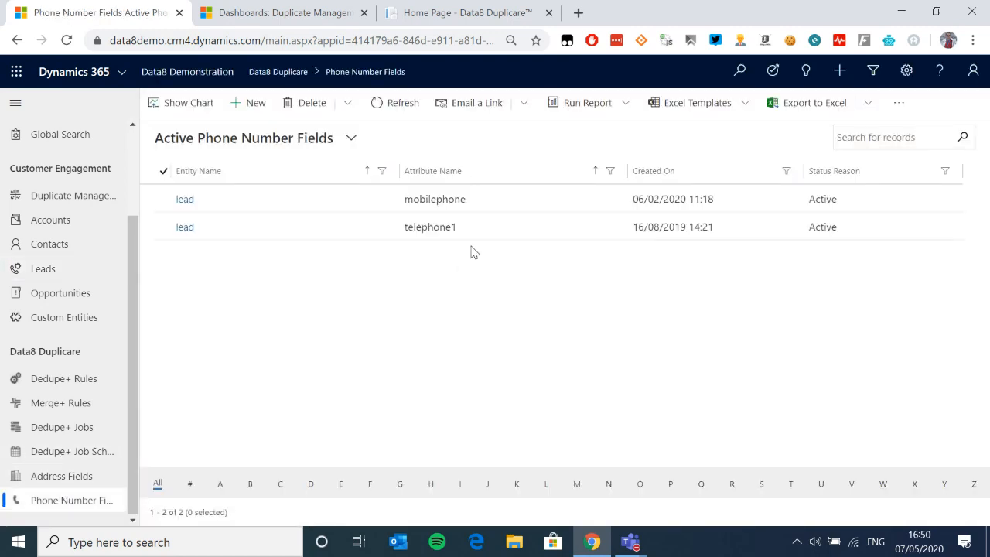
# Step: Show the Address Fields and active Accounts lists, then advance the presentation to the next slide
pyautogui.click(62, 475)
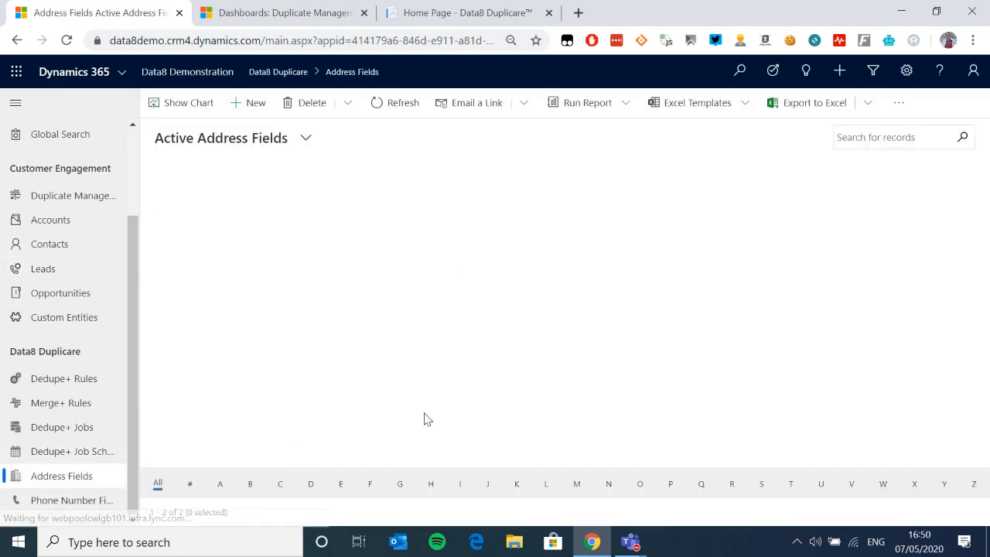
pyautogui.click(50, 220)
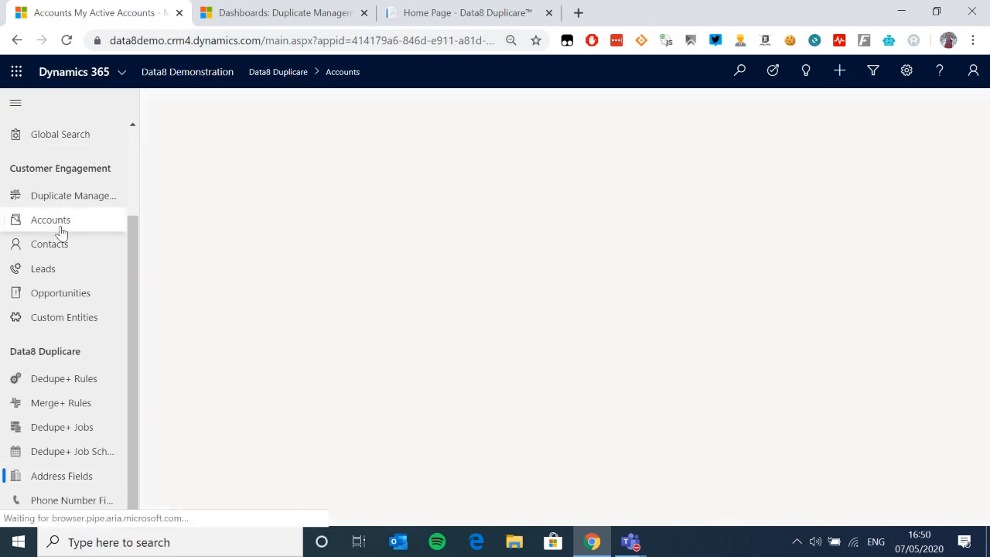
pyautogui.scroll(-2, 358, 361)
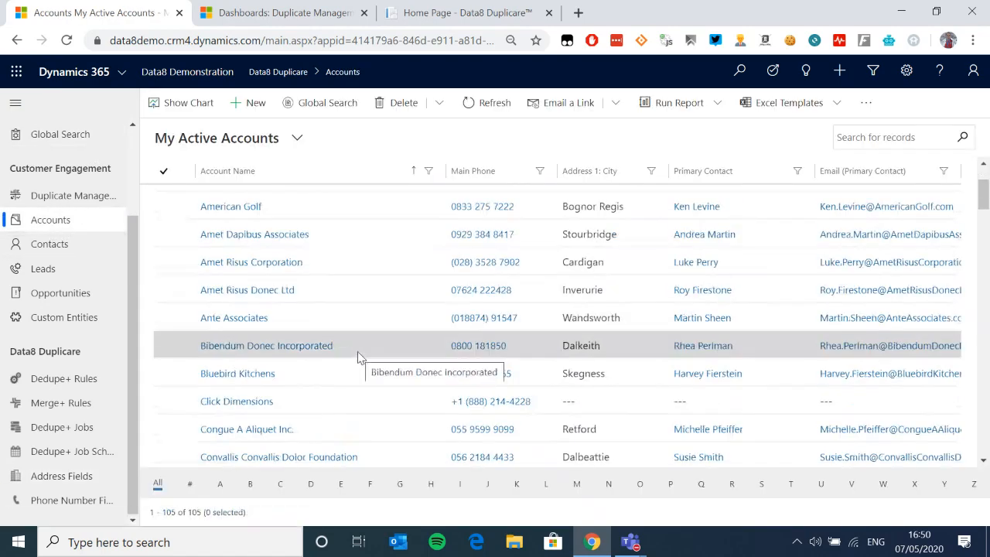
pyautogui.scroll(2, 359, 358)
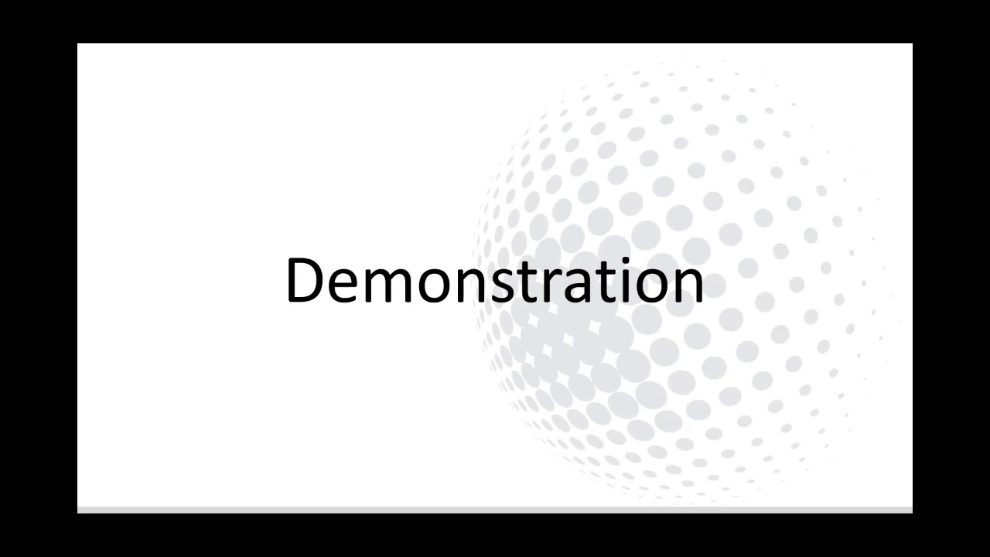
pyautogui.press('Right')
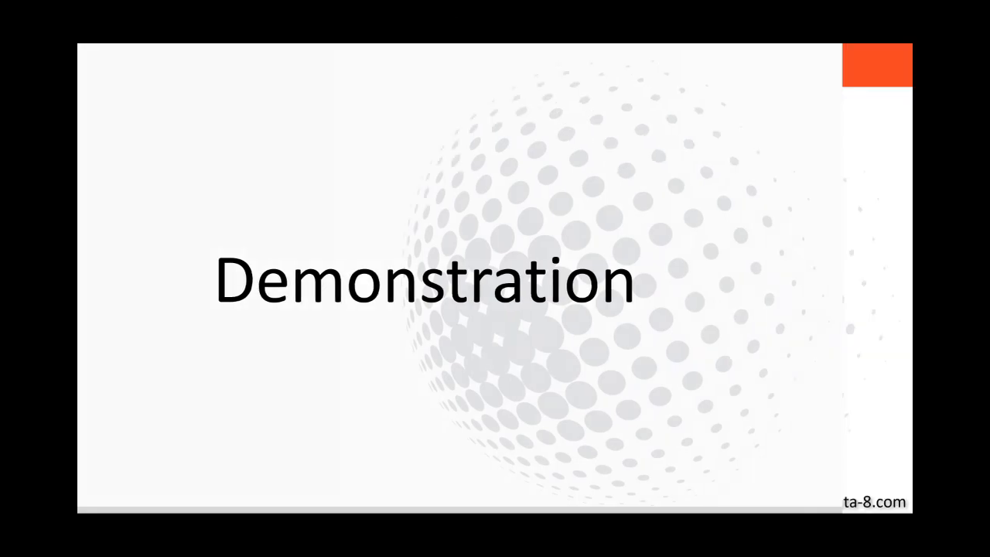